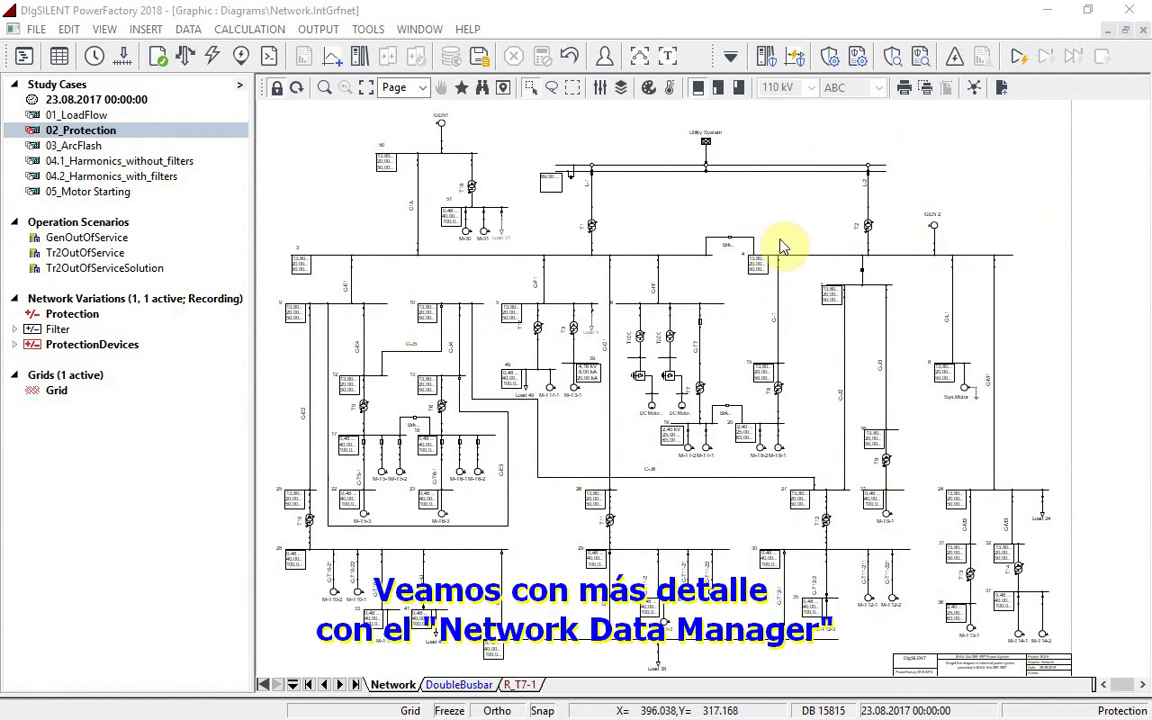
List the 74 relay models under Protection Devices in the Network Model Manager, then close it
left_click(61, 58)
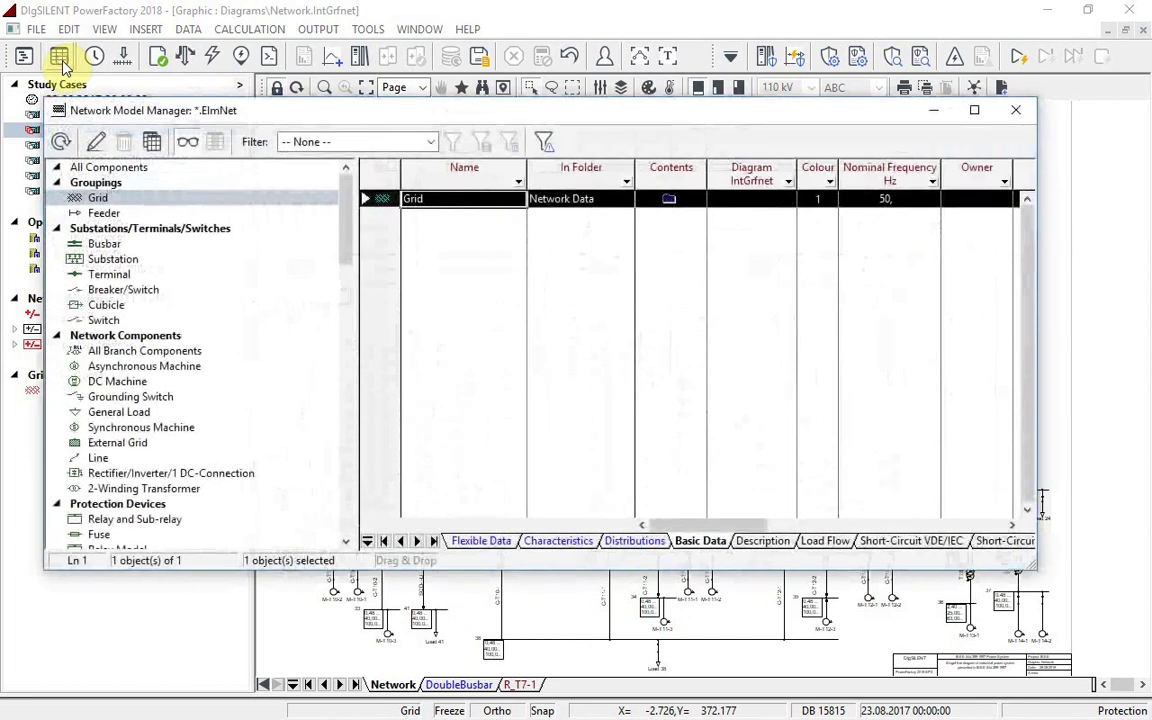
scroll(172, 360, "down", 1)
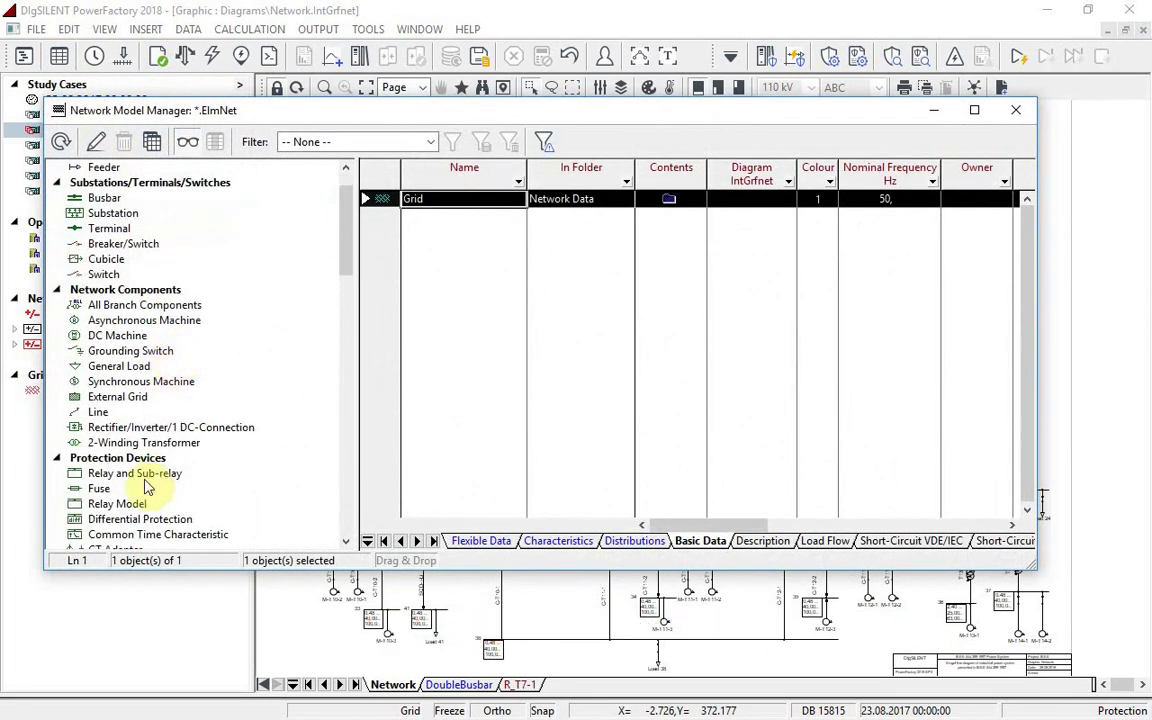
left_click(120, 505)
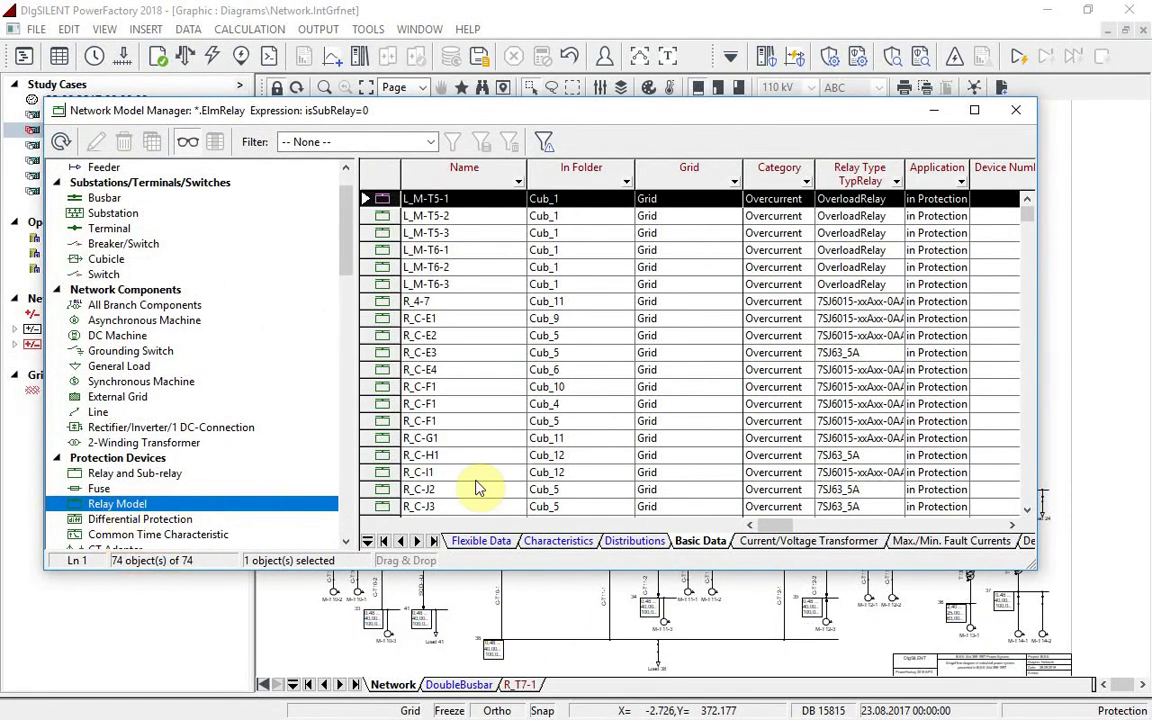
left_click(1016, 110)
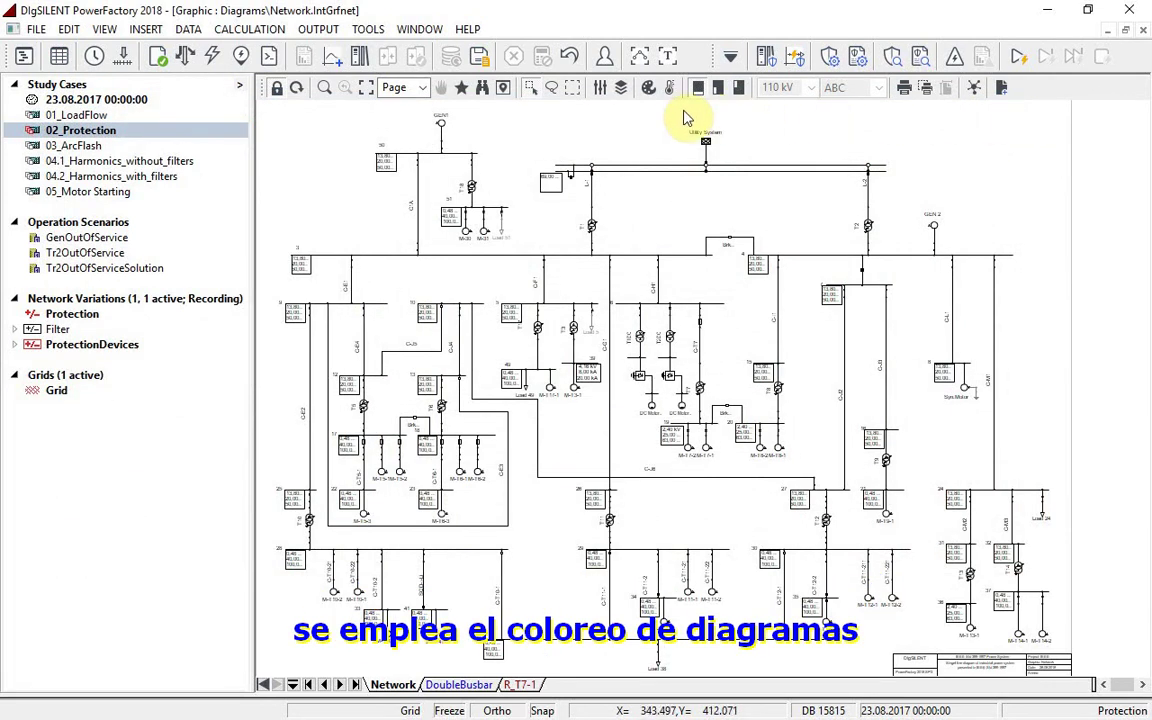
Set diagram colouring Other to Secondary Equipment: Relays, Fuses, Current and Voltage Transformers
left_click(648, 88)
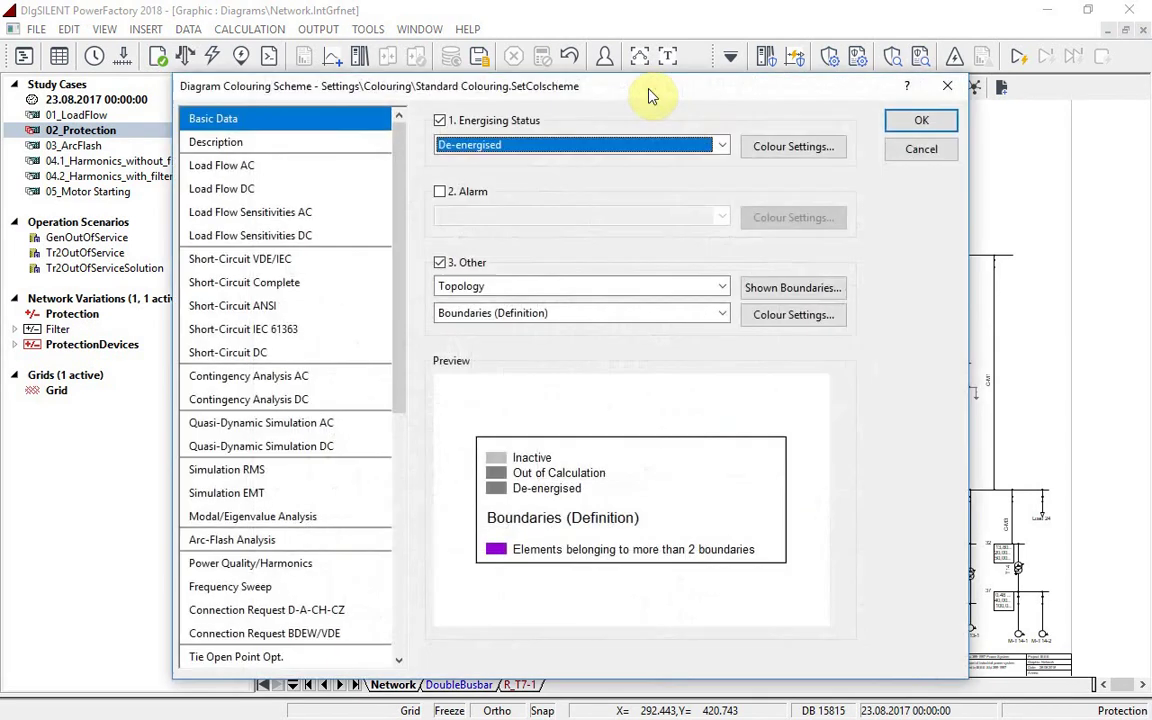
left_click(724, 287)
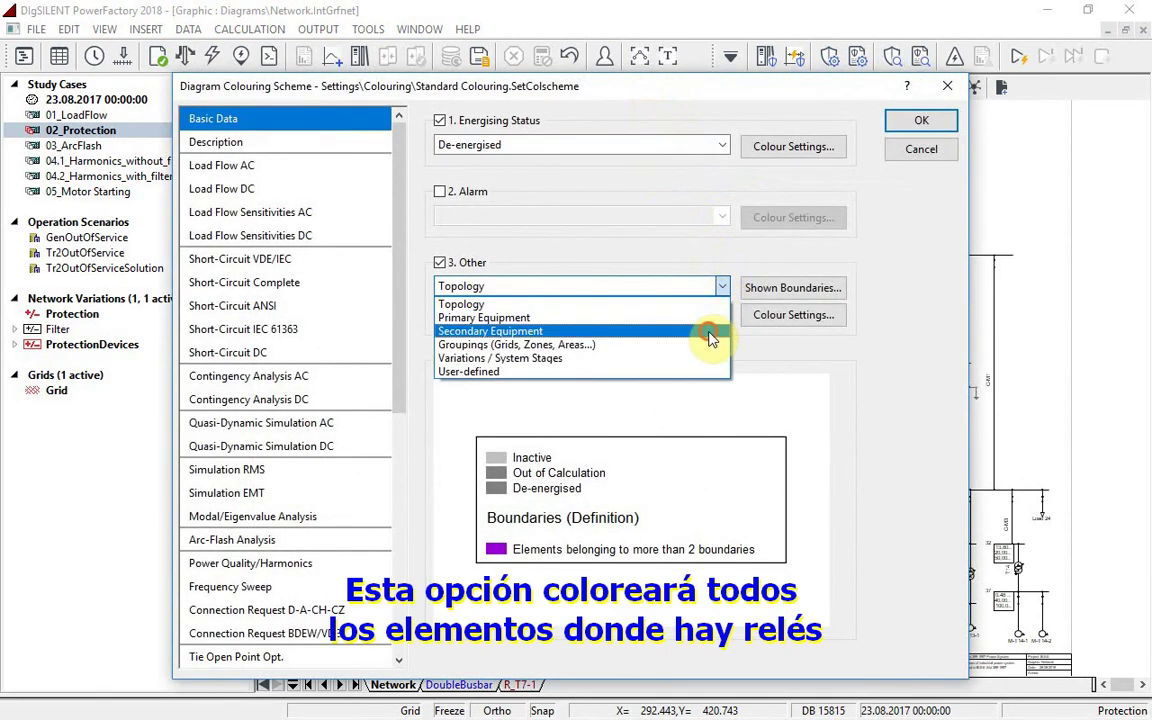
left_click(711, 331)
left_click(724, 314)
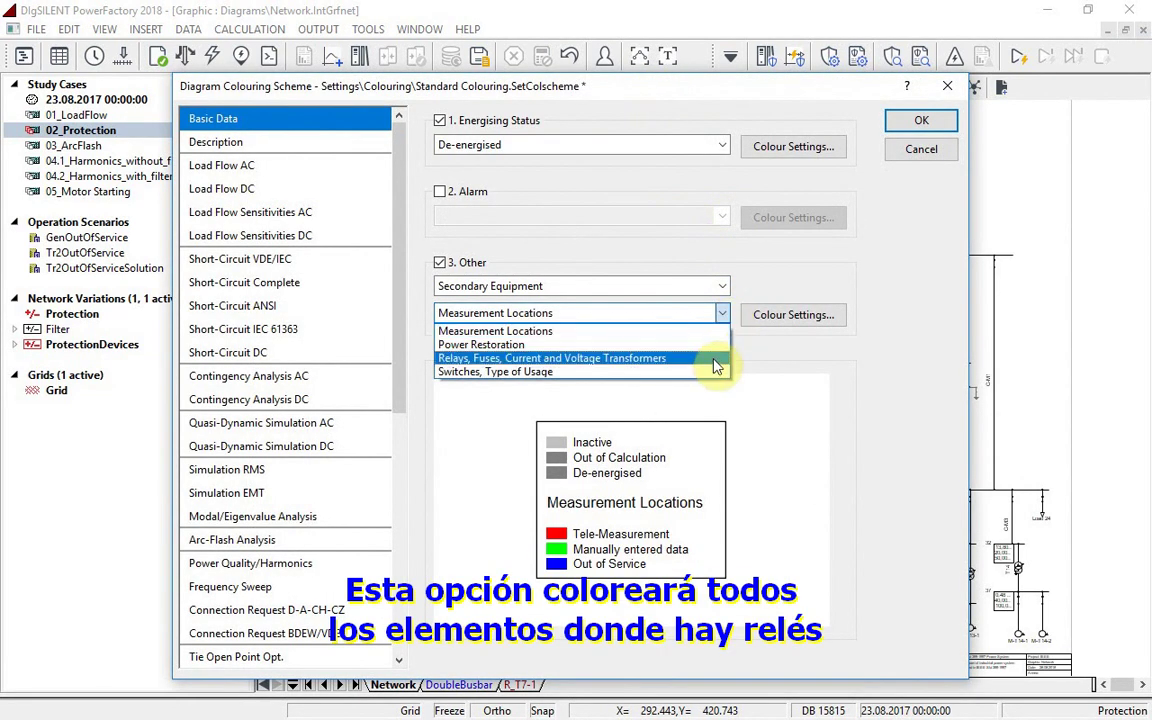
left_click(645, 358)
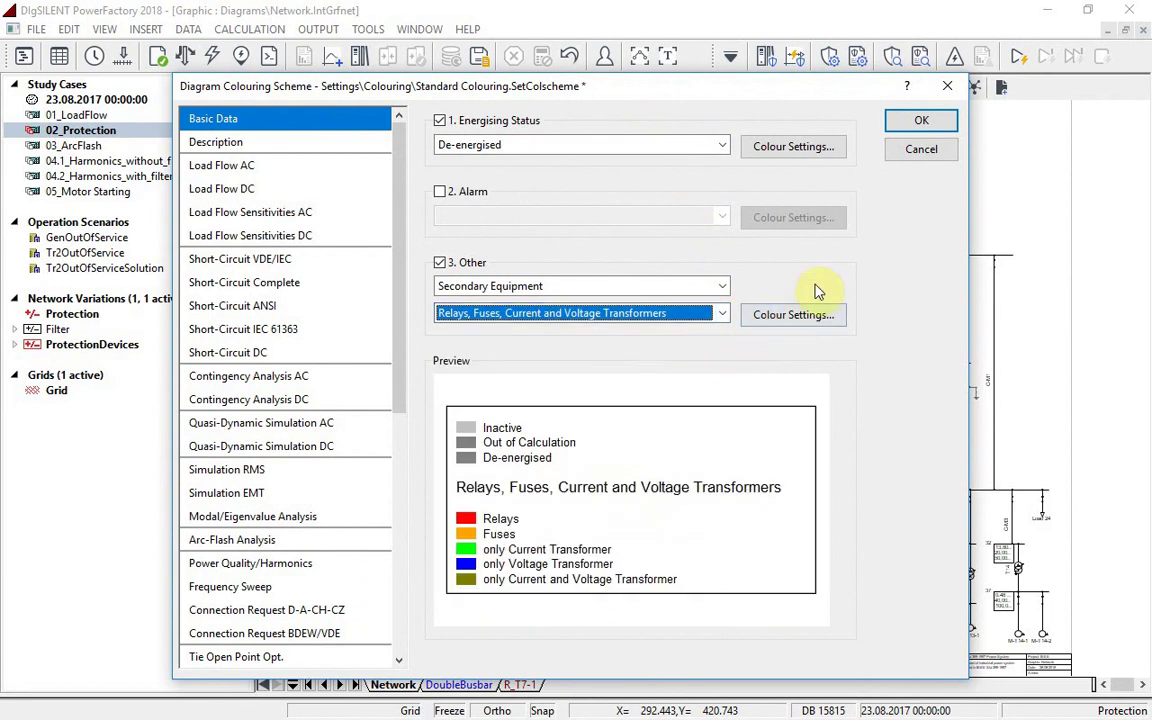
left_click(920, 120)
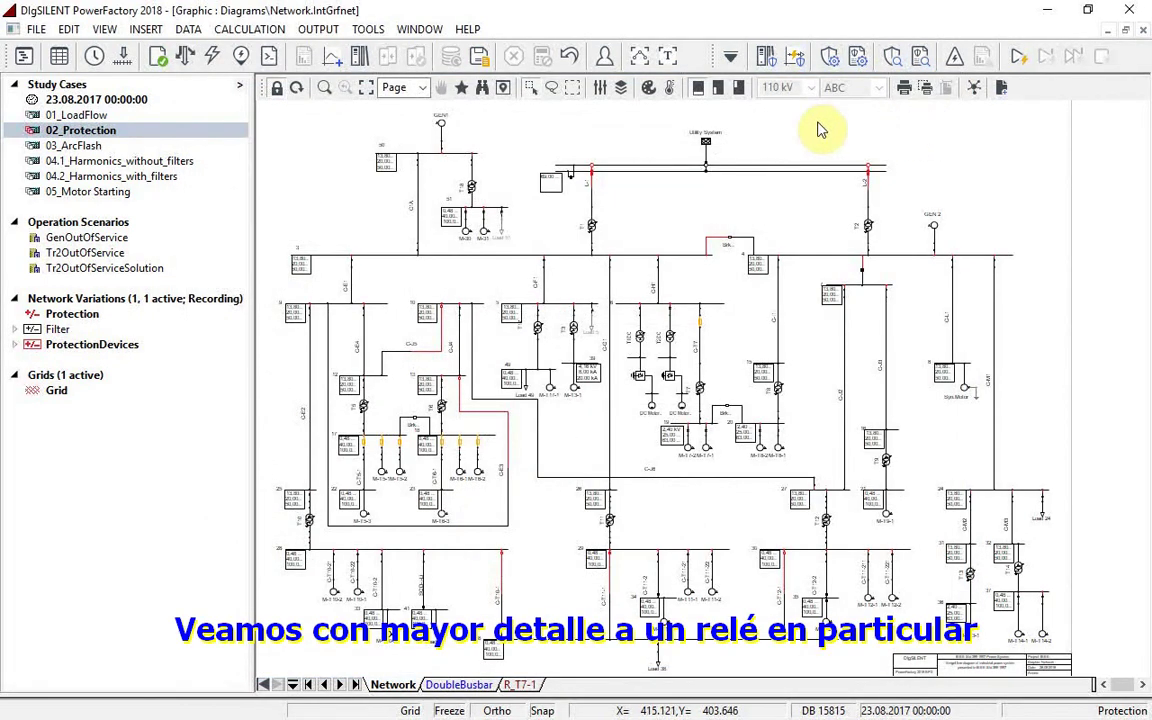
Zoom in on busbars 19 and 20 and list the devices in busbar 19's cubicle
left_click(324, 88)
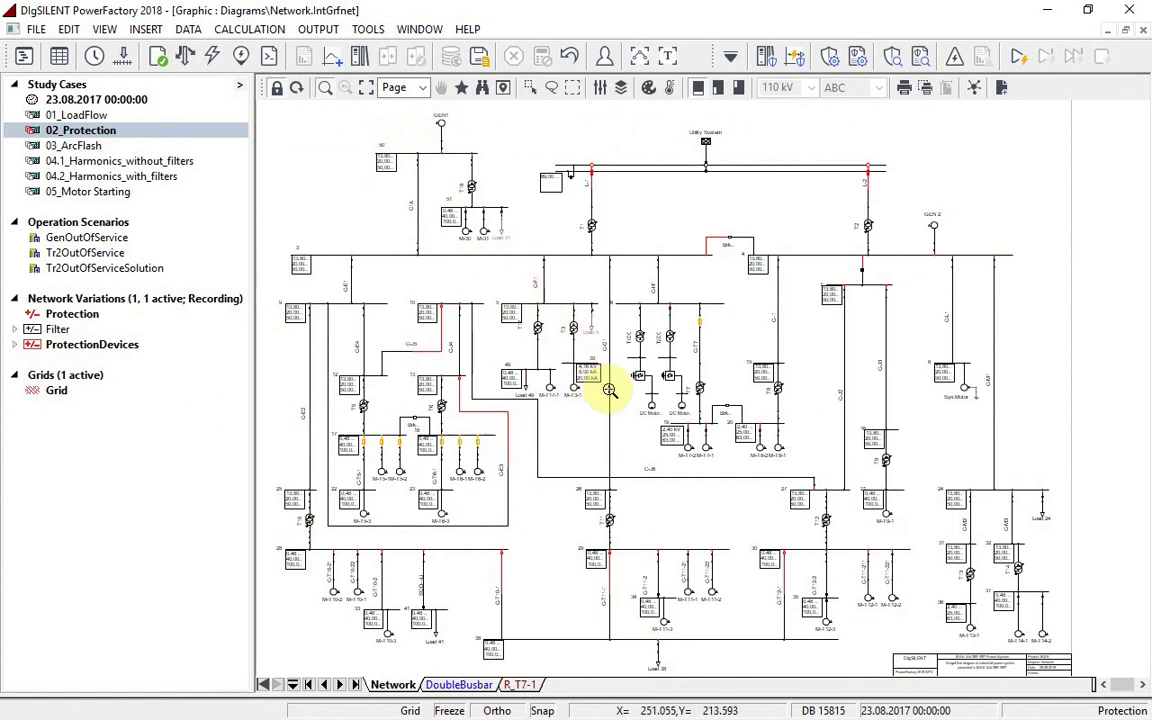
left_click_drag(643, 395, 812, 464)
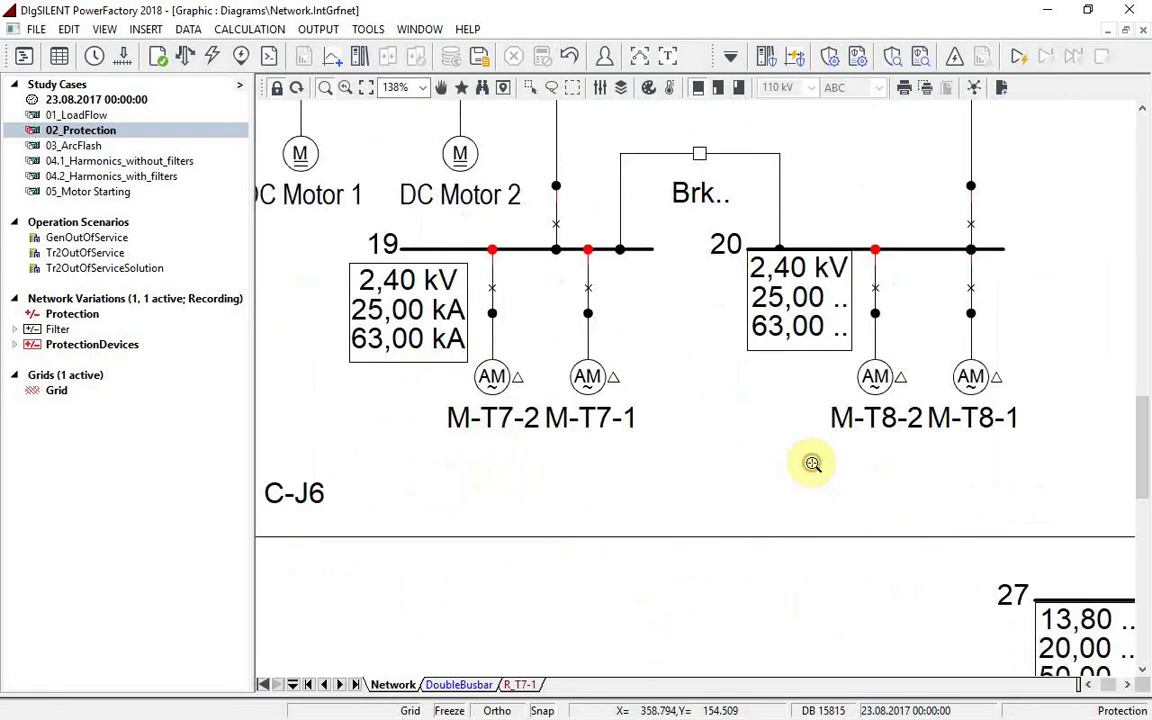
right_click(590, 258)
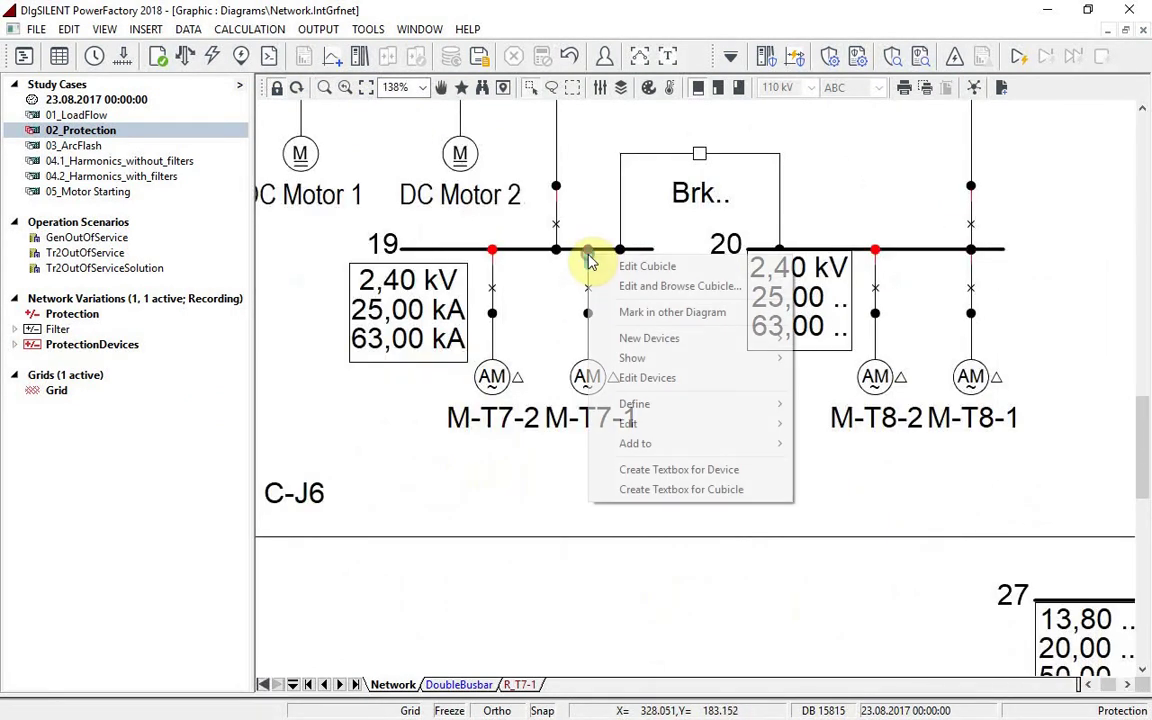
left_click(677, 380)
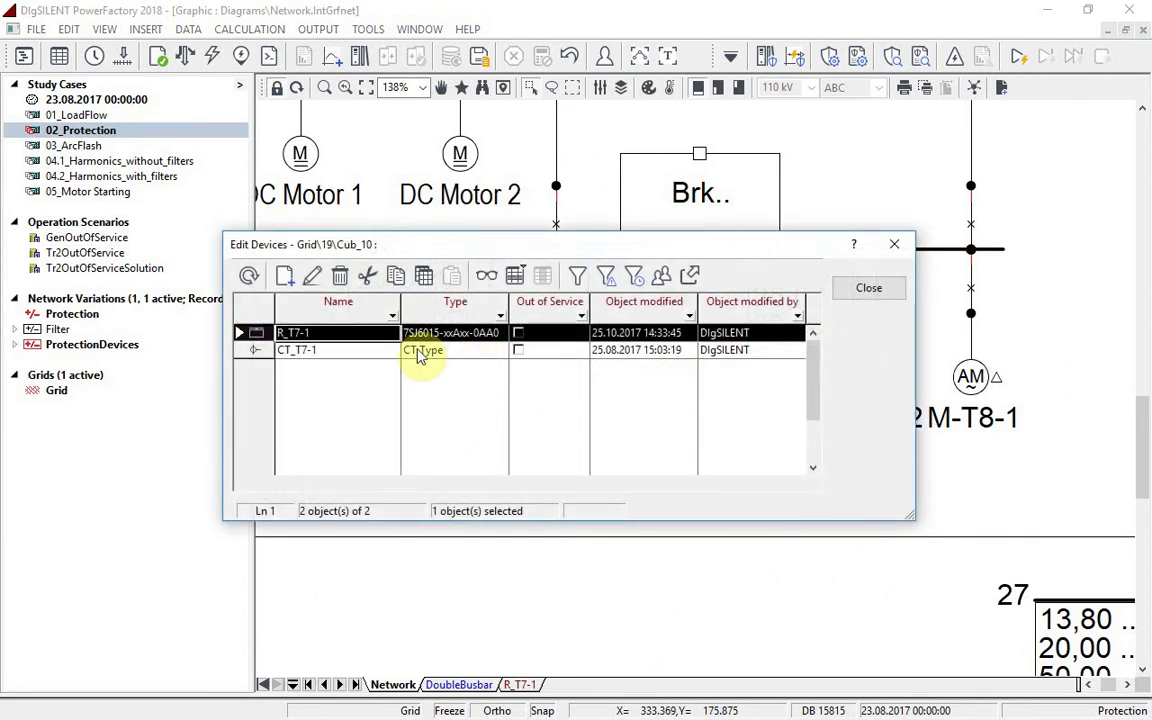
Review relay R_T7-1's settings, then bring up its context menu
double_click(266, 334)
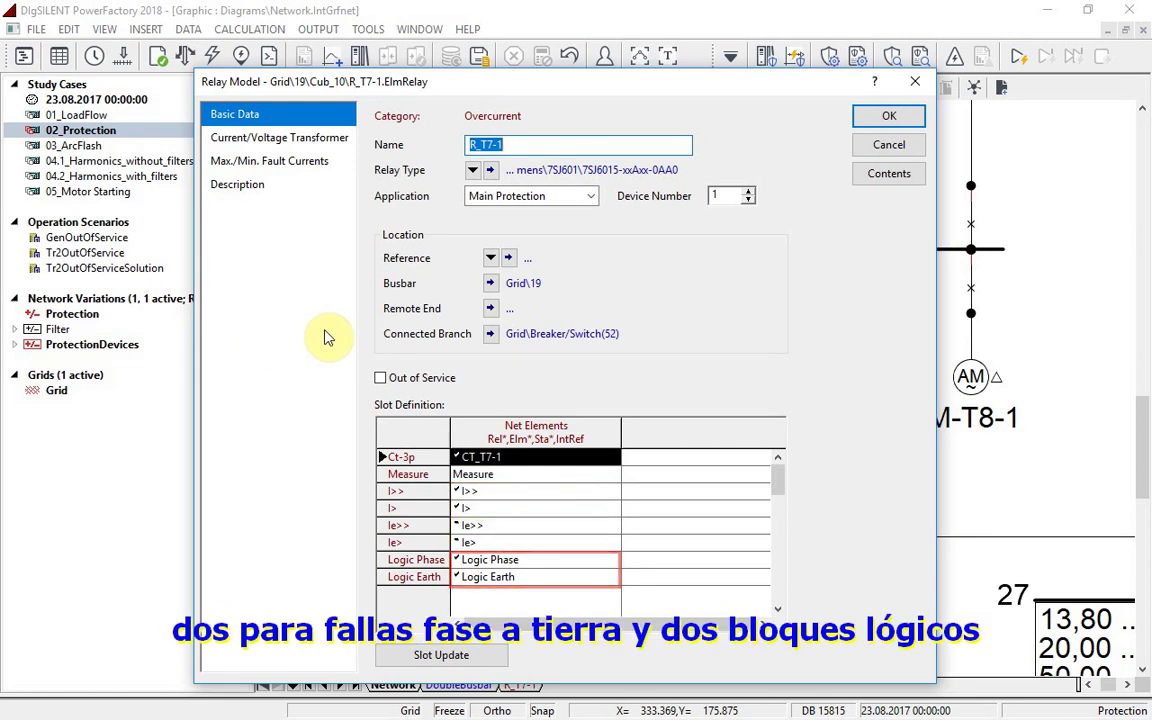
left_click(884, 117)
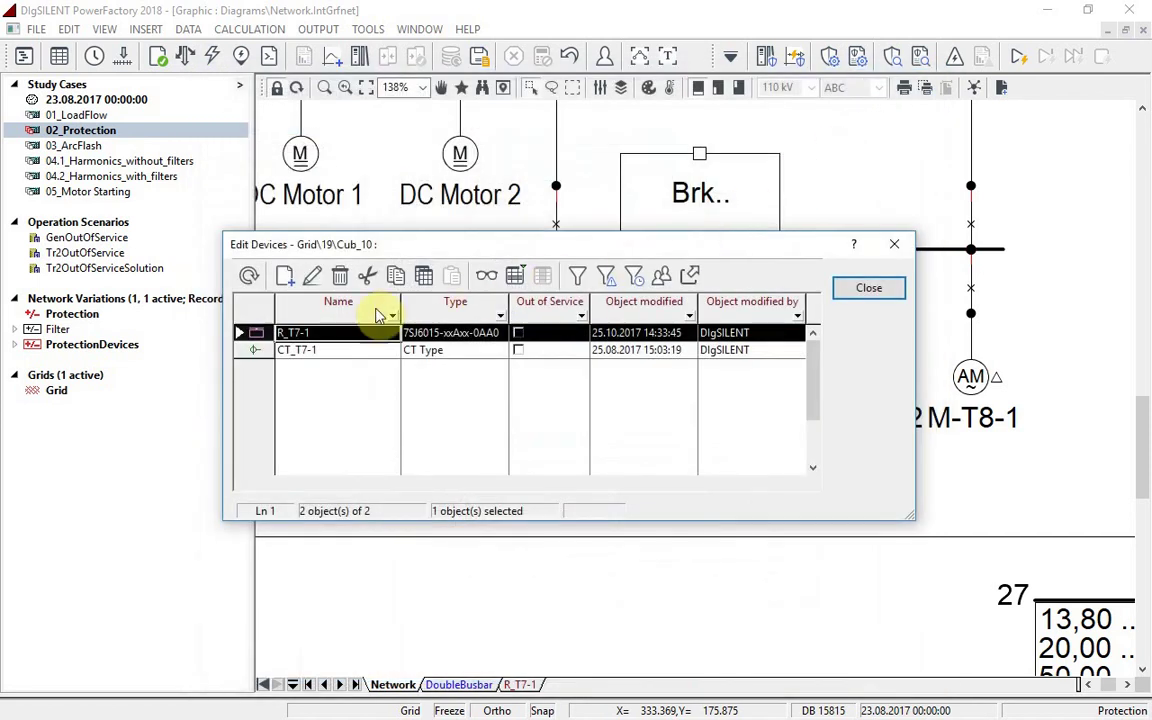
right_click(267, 334)
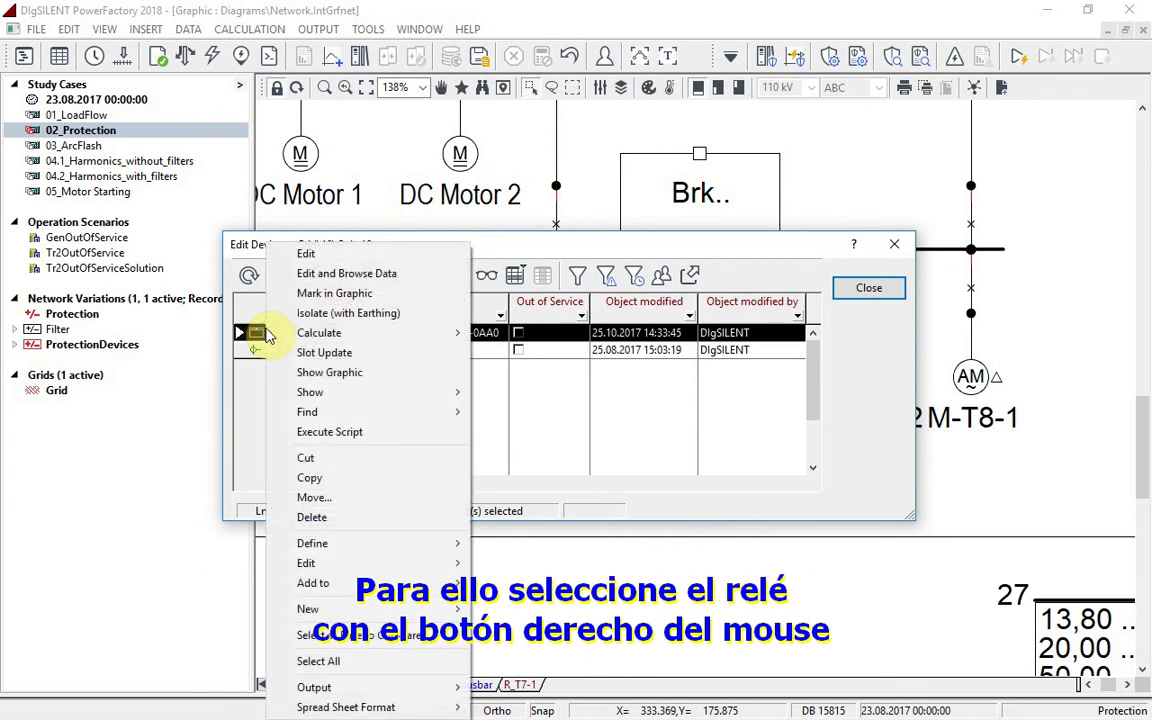
Display R_T7-1's 7SJ601-IOC-TOC frame diagram, then return to the Network diagram
left_click(375, 378)
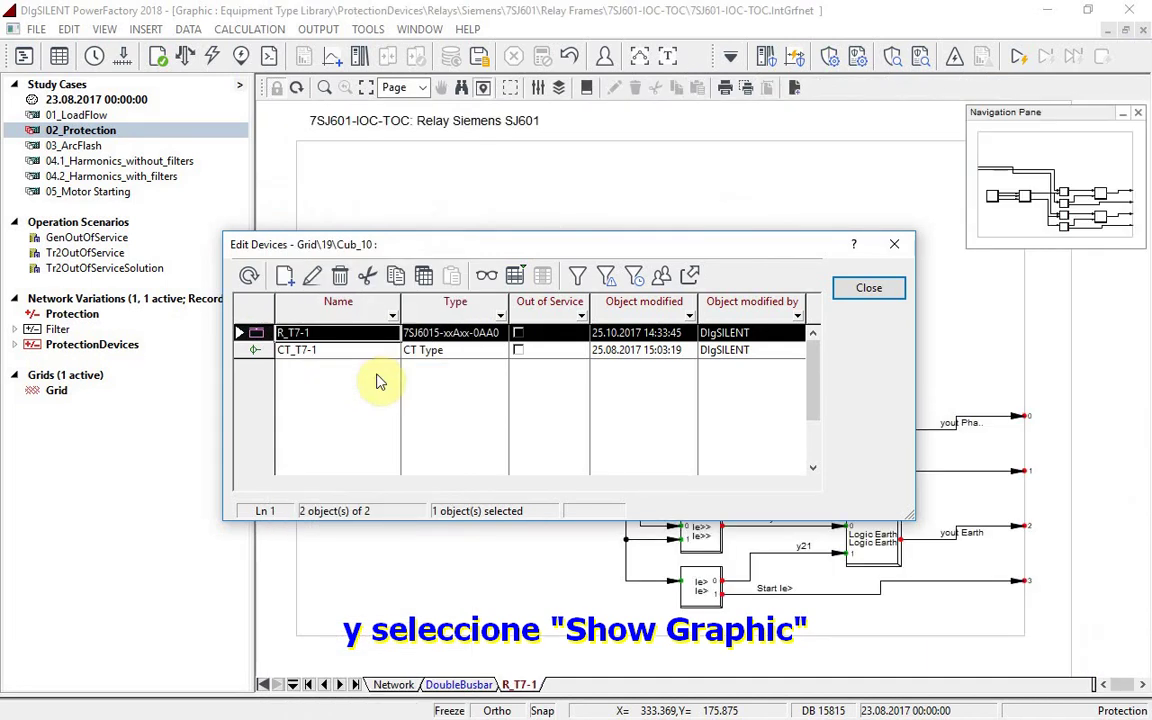
left_click(867, 288)
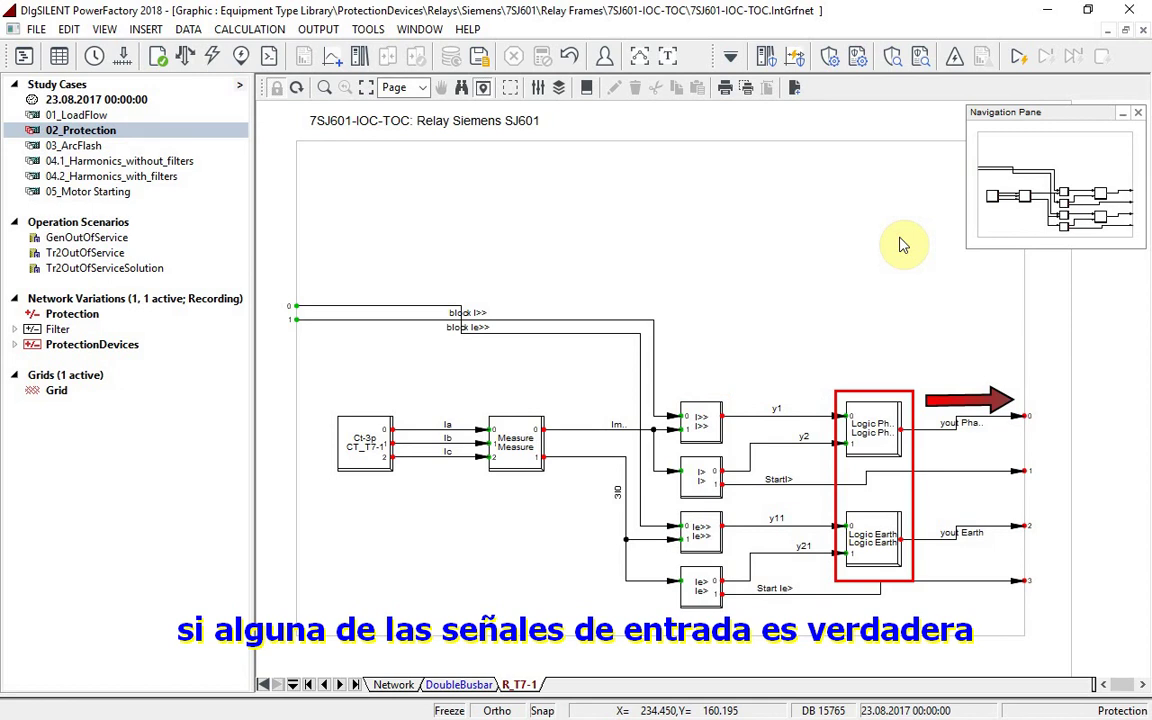
left_click(393, 684)
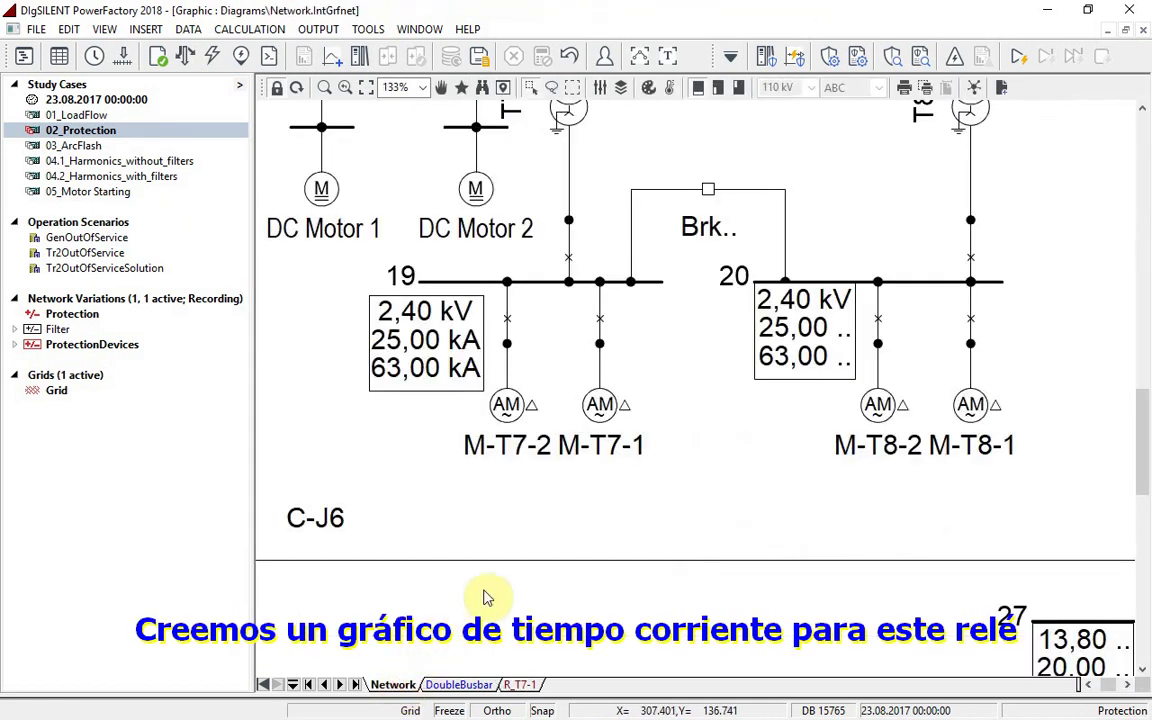
Create a time-overcurrent plot for relay R_T7-1 from busbar 19's cubicle
right_click(599, 288)
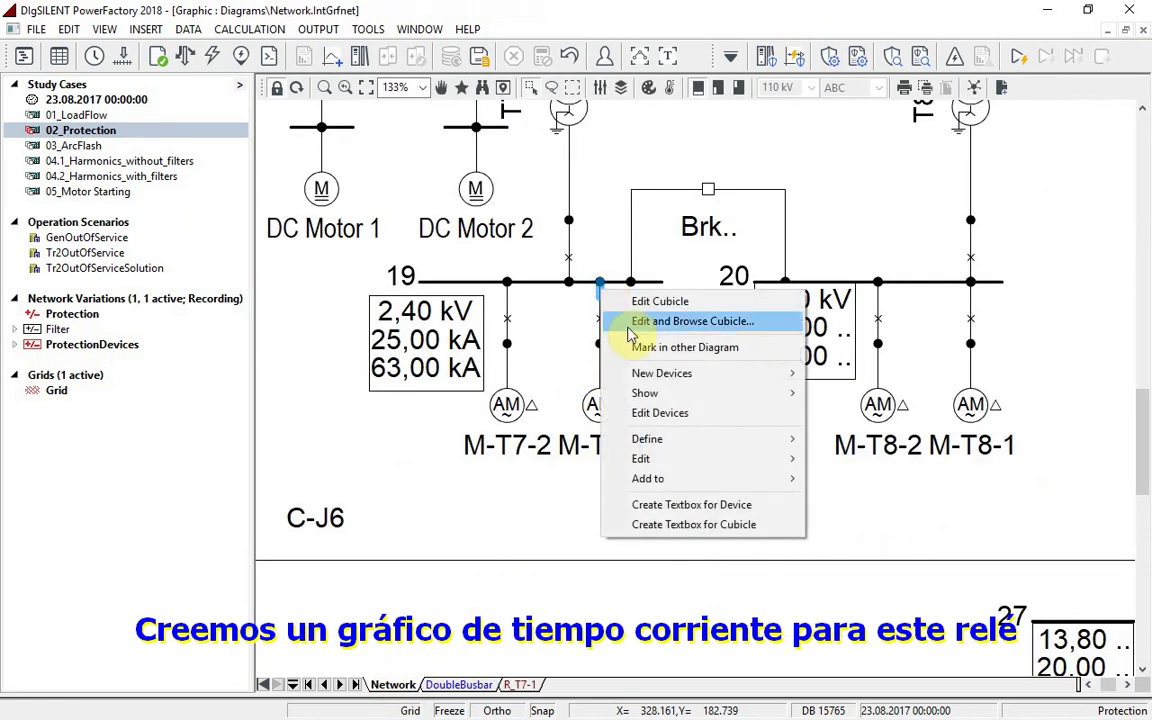
mouse_move(766, 393)
left_click(836, 395)
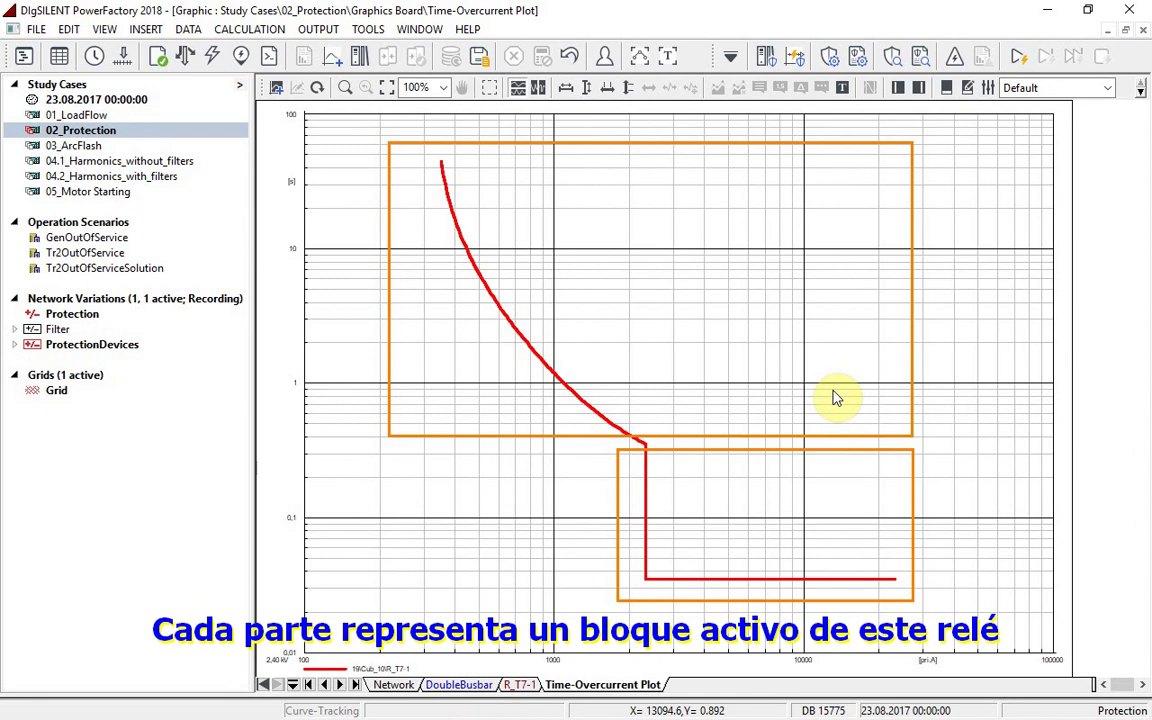
Review the relay's I>> instantaneous and I> inverse-time overcurrent stage settings
double_click(646, 485)
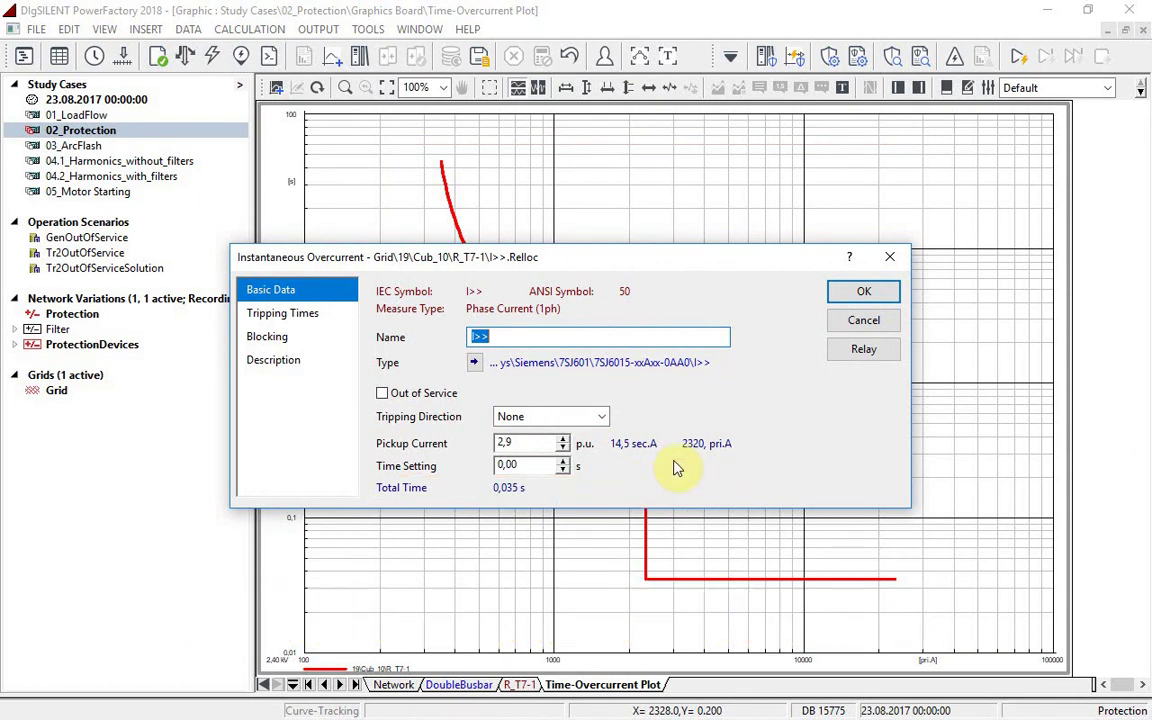
left_click(852, 291)
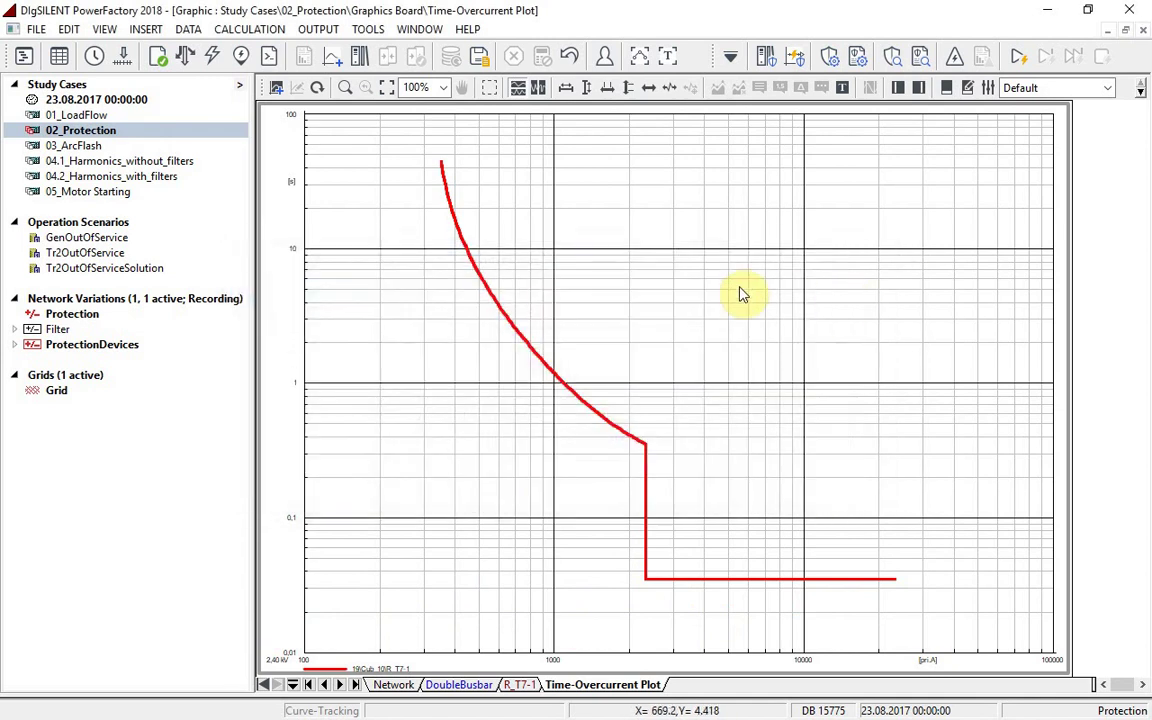
double_click(466, 258)
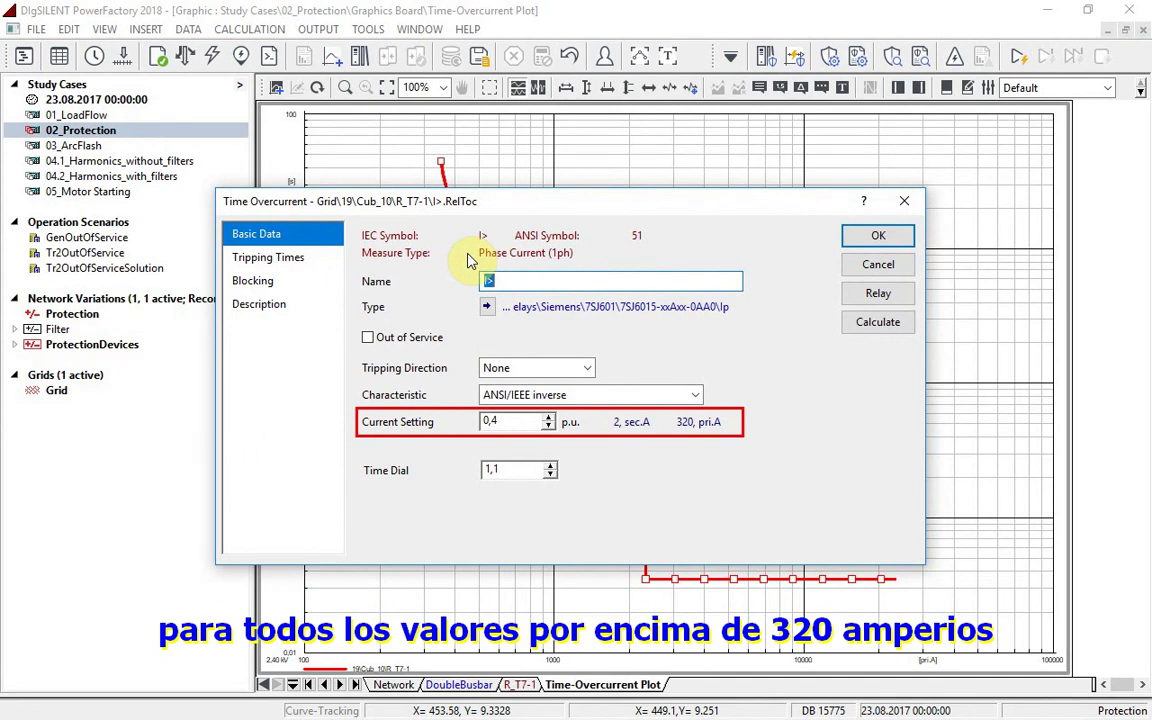
left_click(858, 237)
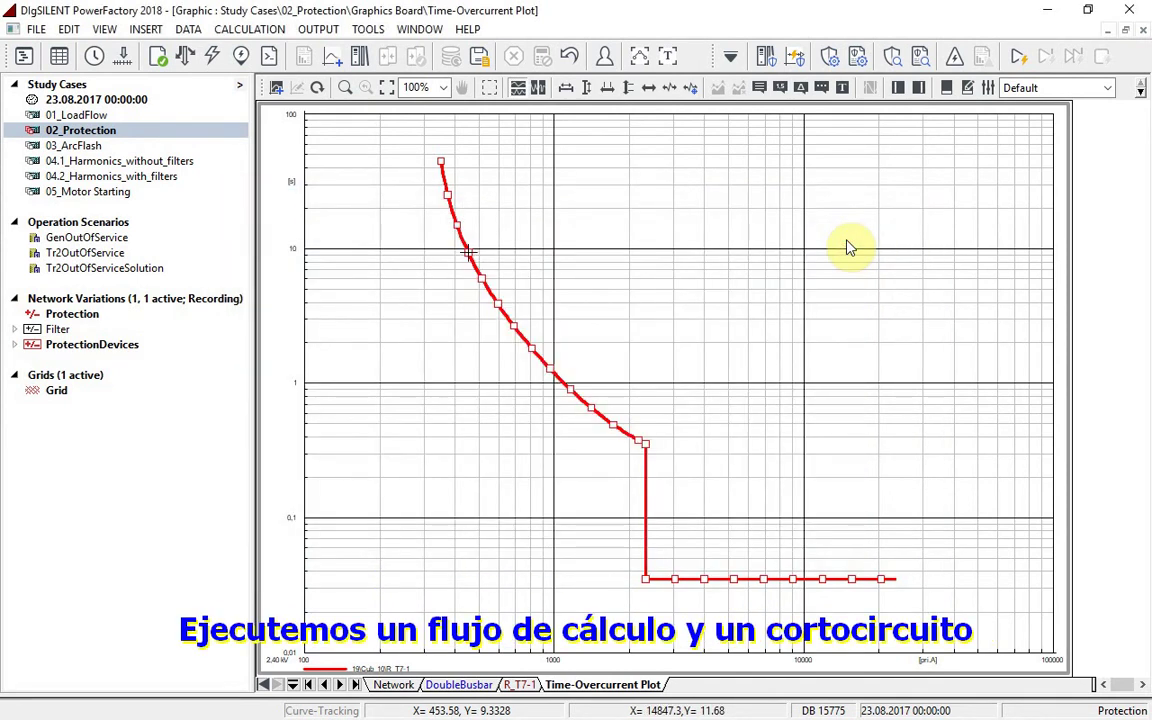
Run a load flow, apply the Paper plot style, and return to the Network diagram
left_click(188, 60)
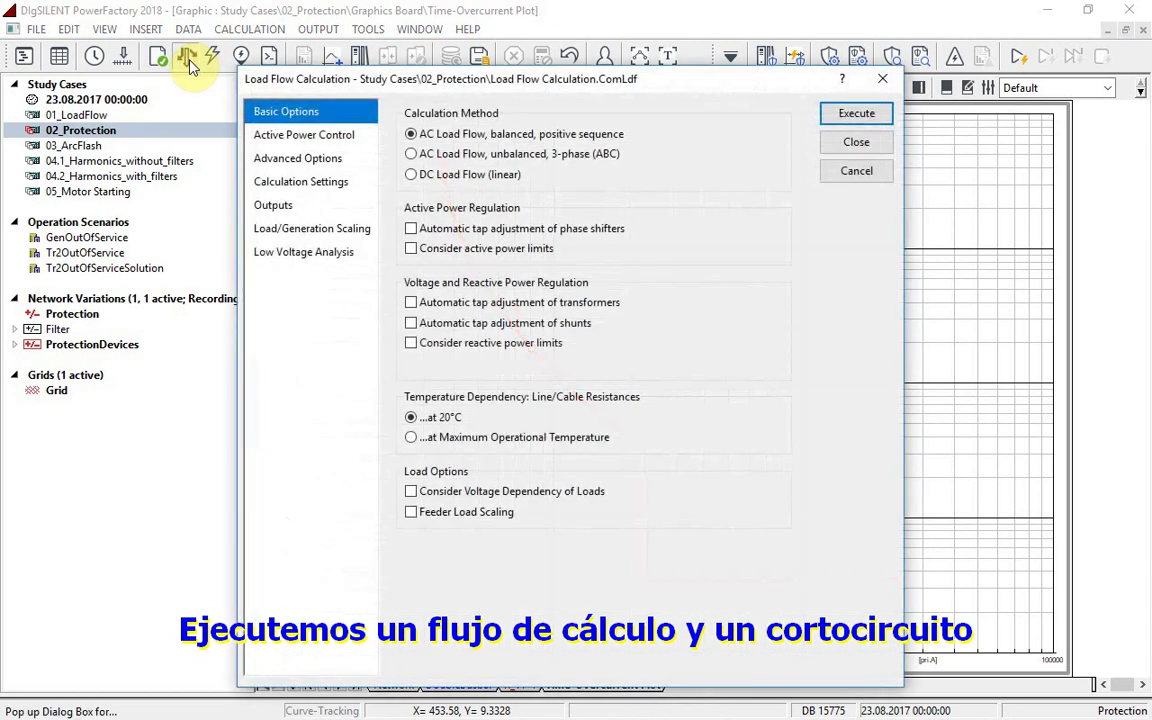
left_click(826, 118)
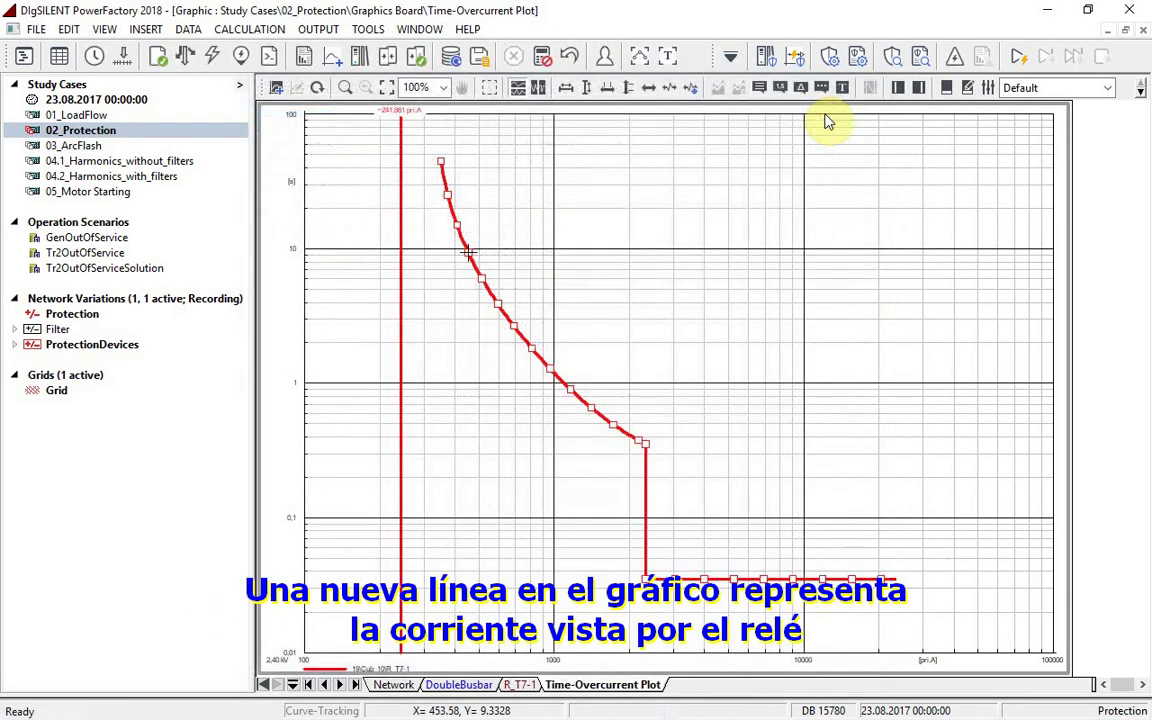
left_click(1107, 88)
left_click(1090, 120)
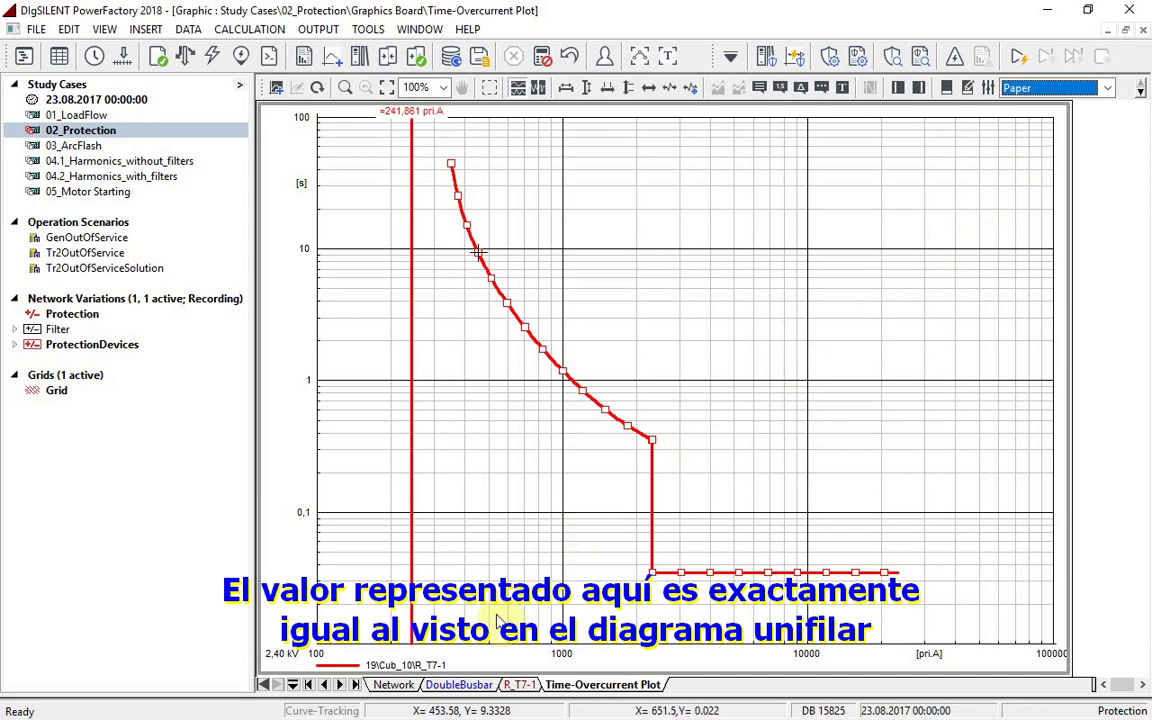
left_click(394, 685)
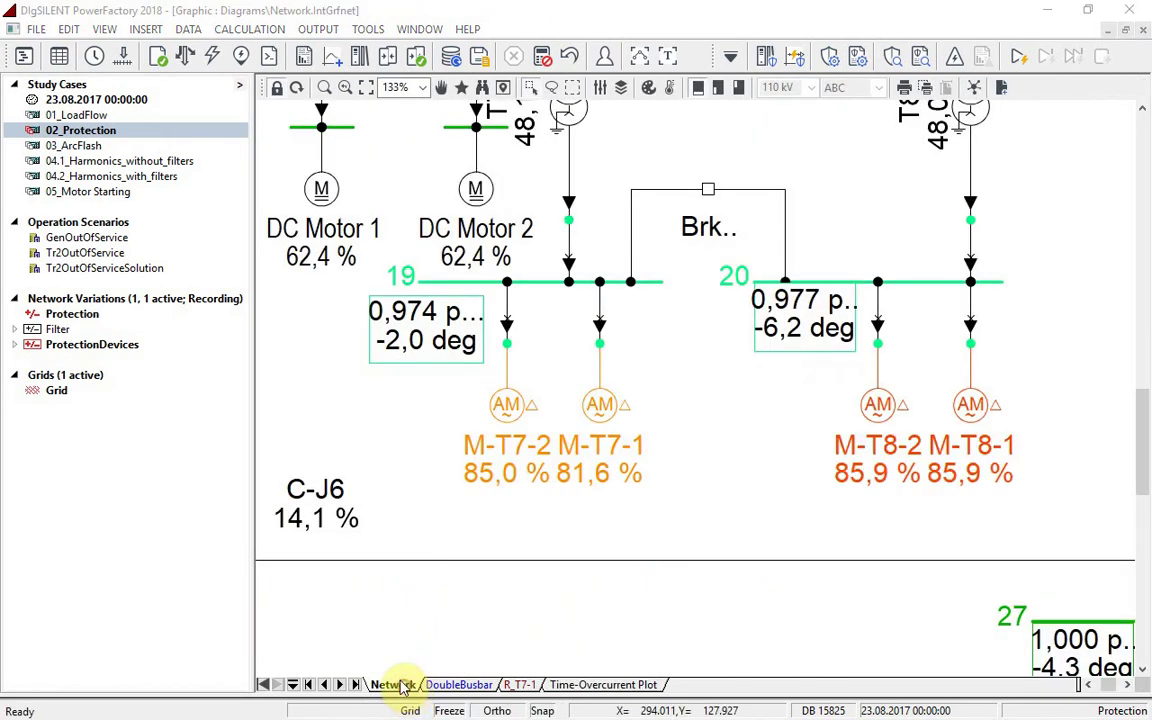
Add an extra result box to the M-T7-1 feeder cubicle formatted to show Branch Flow
right_click(600, 316)
left_click(768, 596)
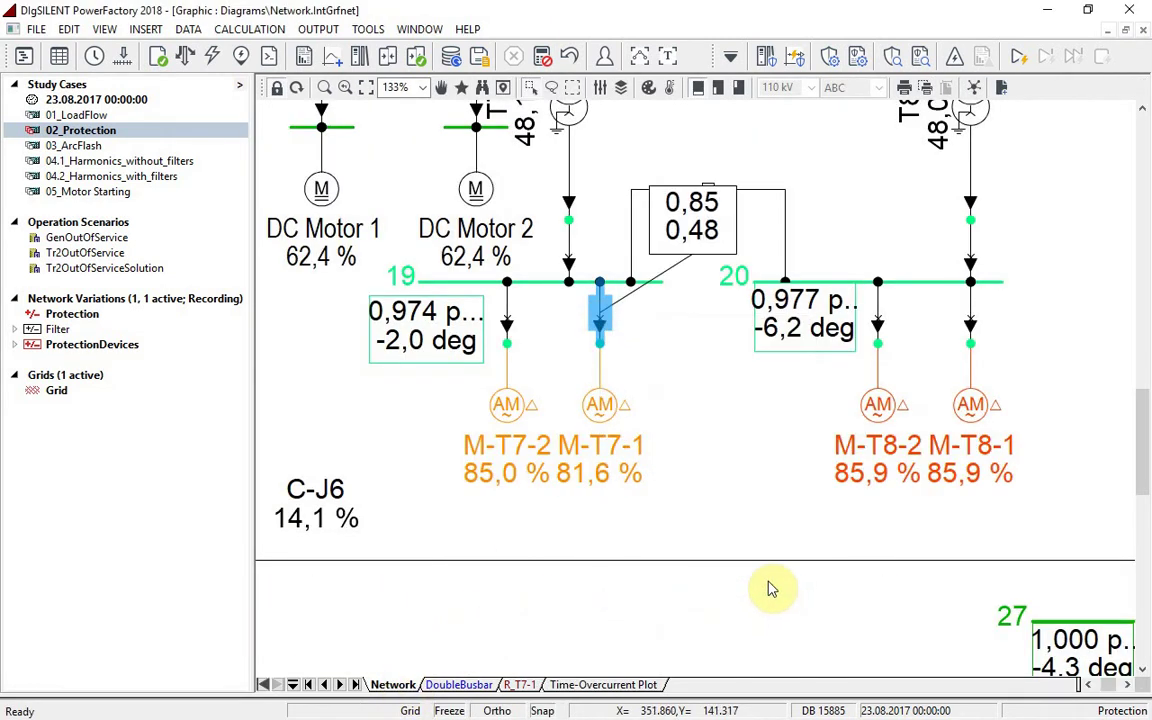
right_click(736, 237)
mouse_move(785, 267)
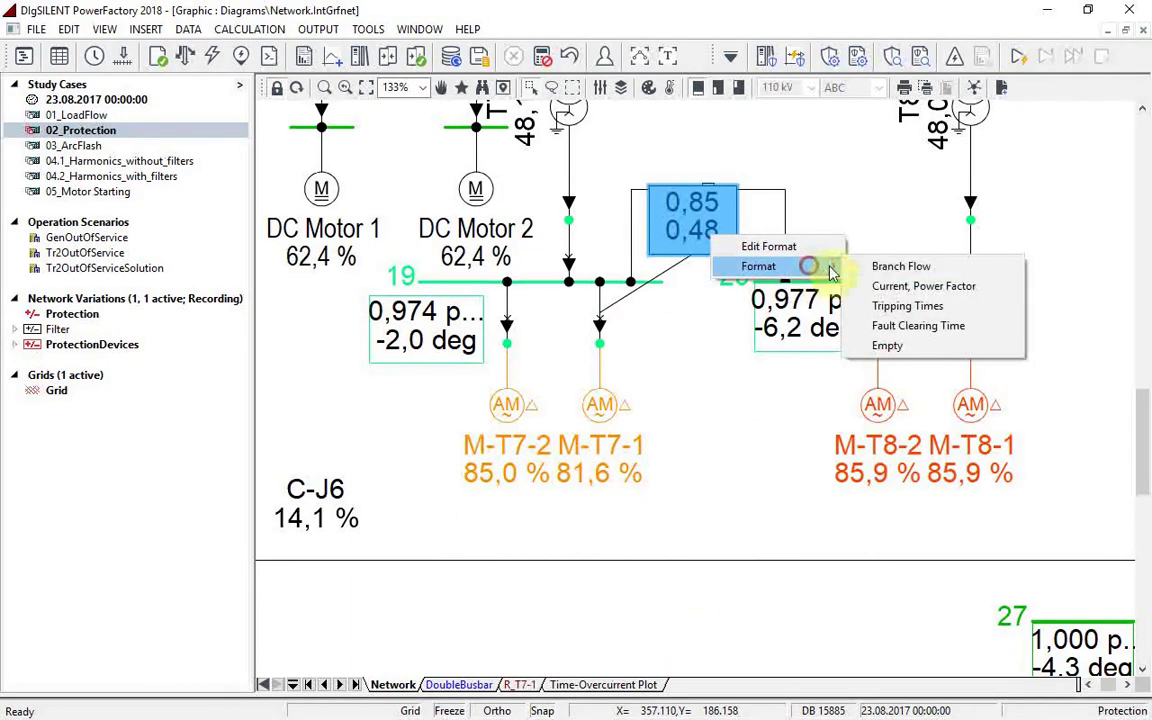
left_click(905, 261)
left_click(776, 260)
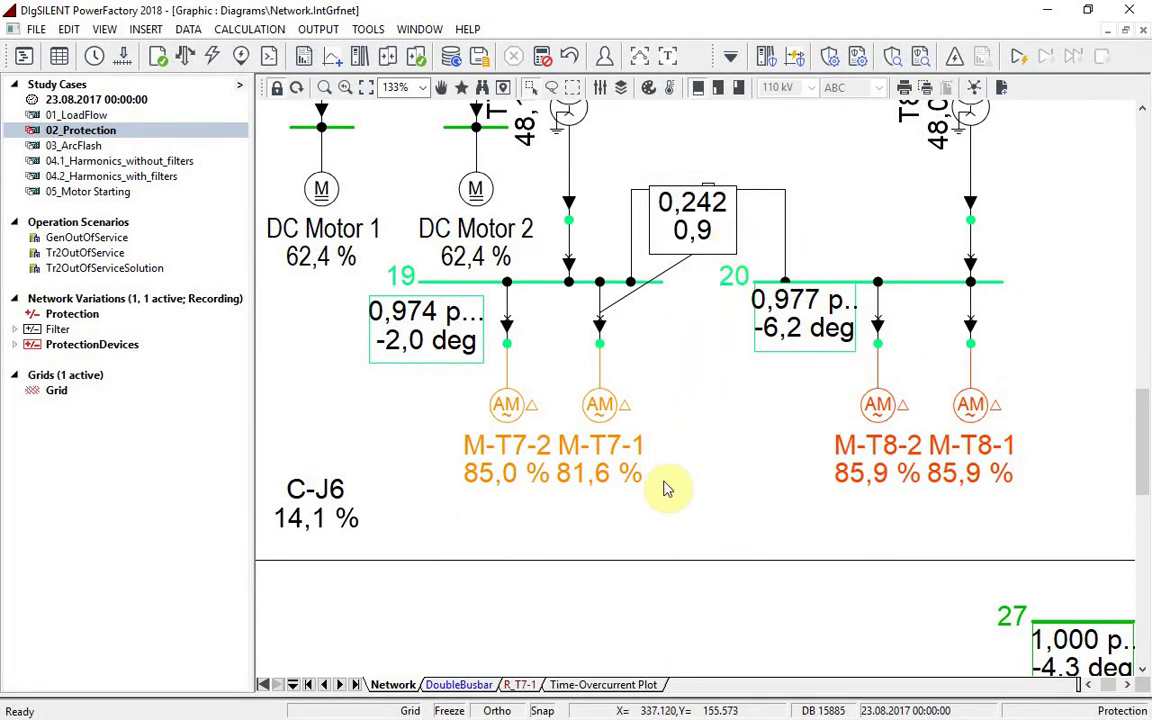
left_click(618, 686)
left_click(396, 685)
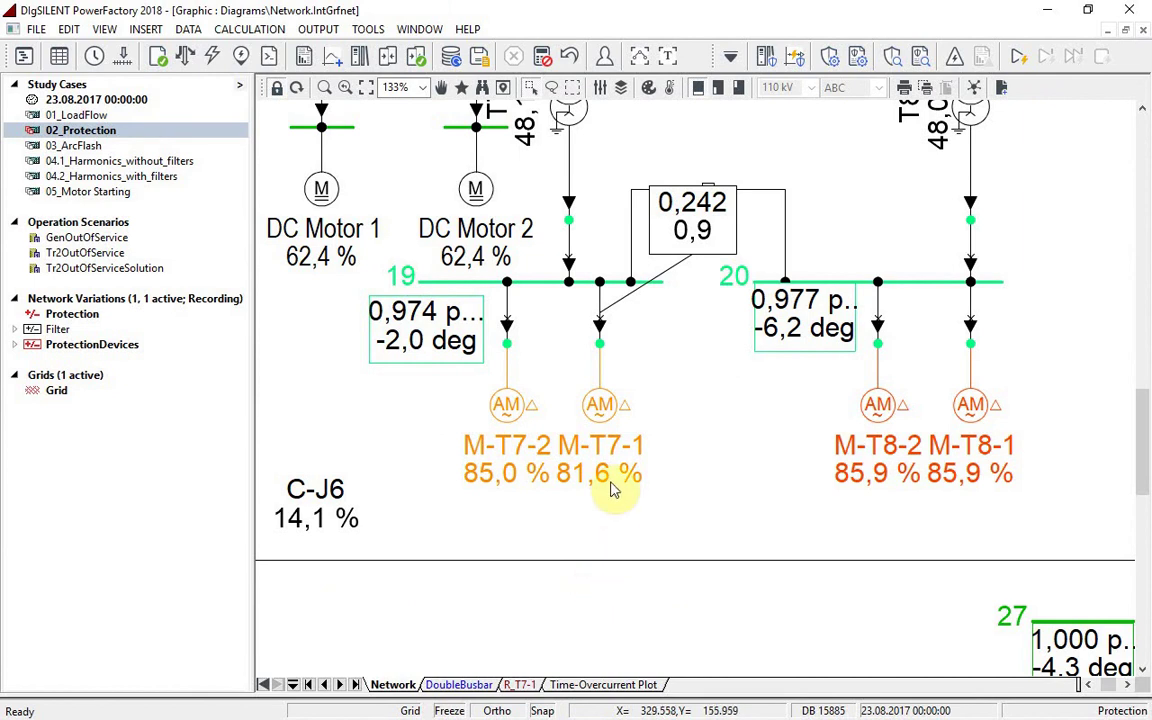
Run an IEC 60909 3-phase short circuit at the terminal above M-T7-1
right_click(599, 343)
mouse_move(797, 568)
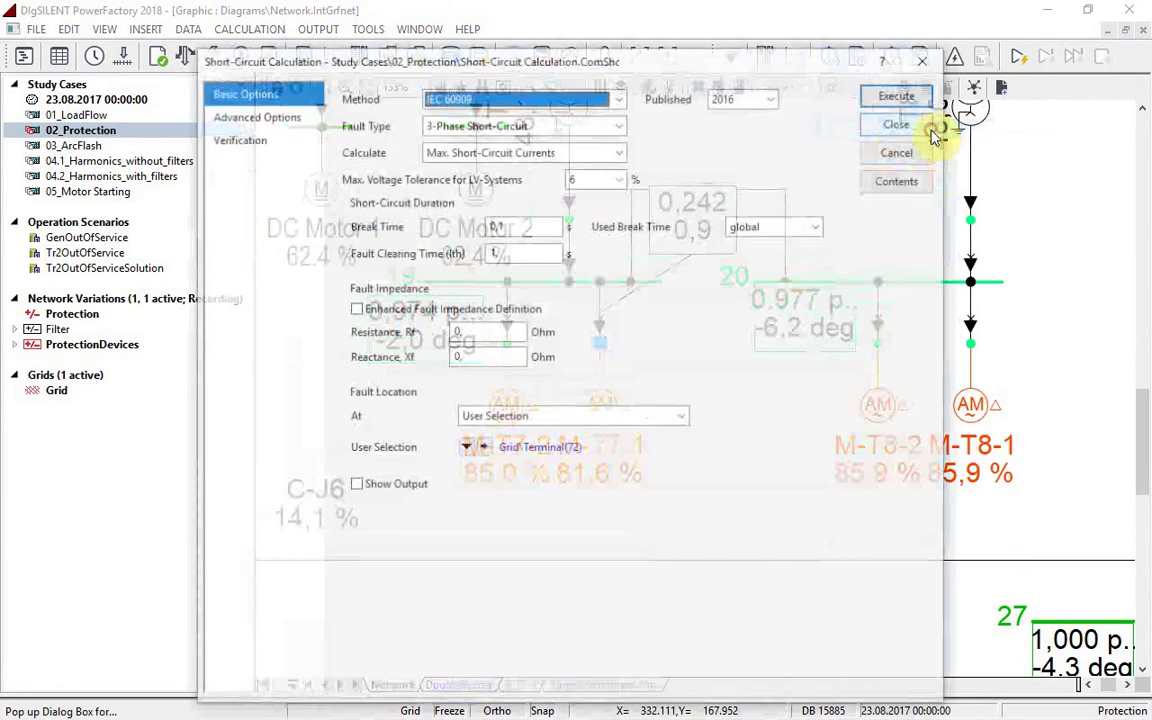
left_click(876, 129)
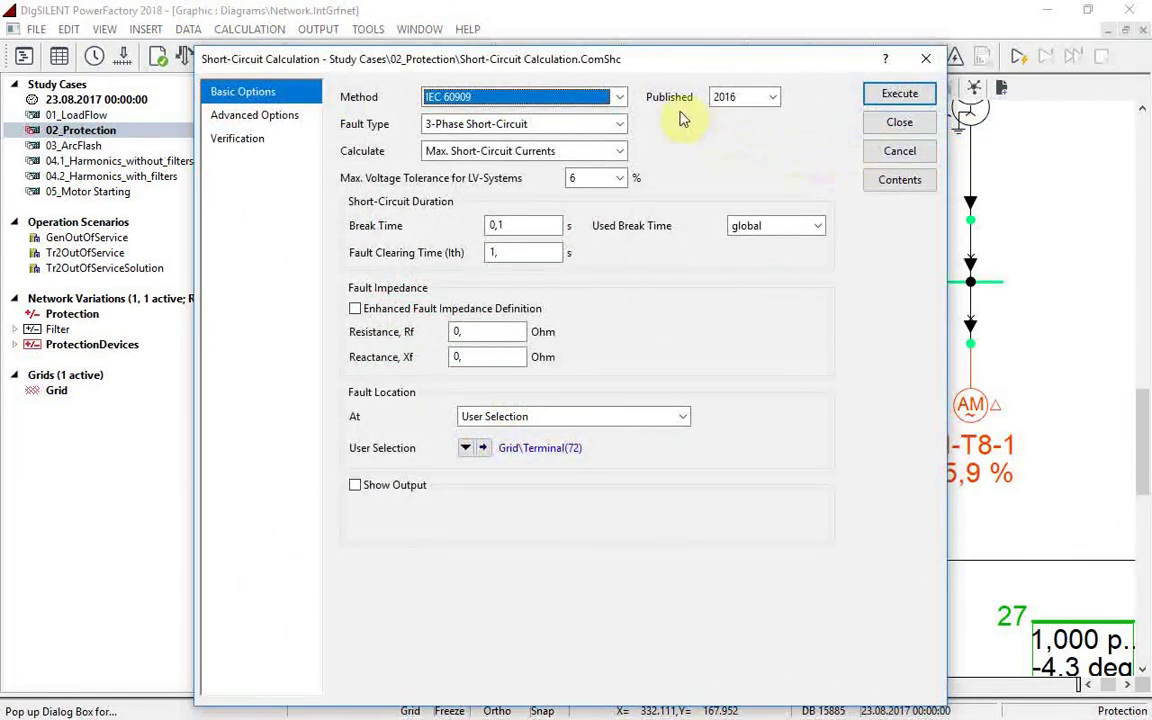
left_click(619, 97)
left_click(619, 131)
left_click(619, 124)
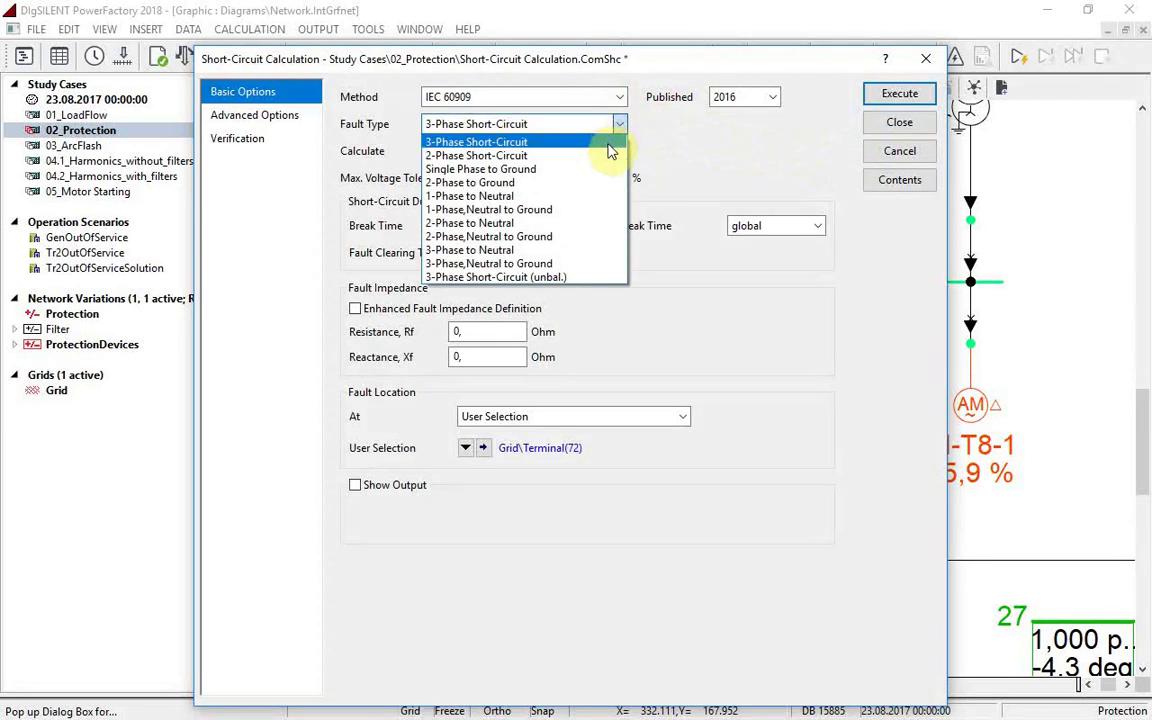
left_click(609, 147)
left_click(868, 96)
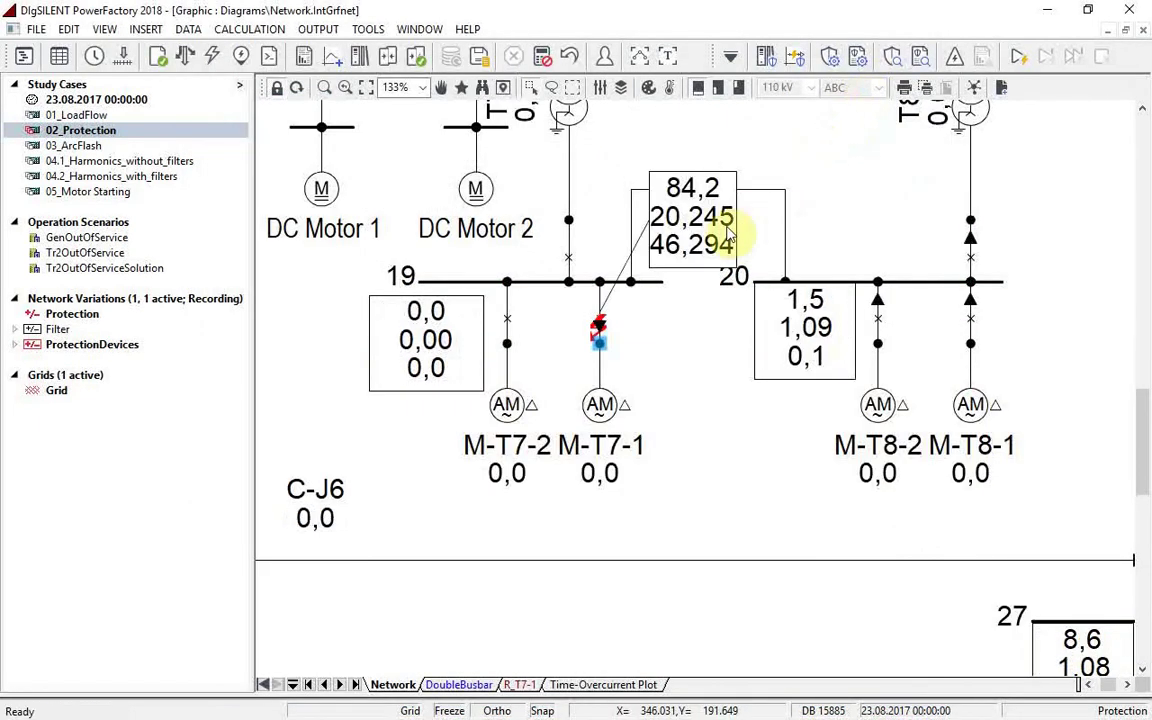
Check the 20245 A fault marker, then add motor M-T7-1 to the time-overcurrent plot
mouse_move(728, 235)
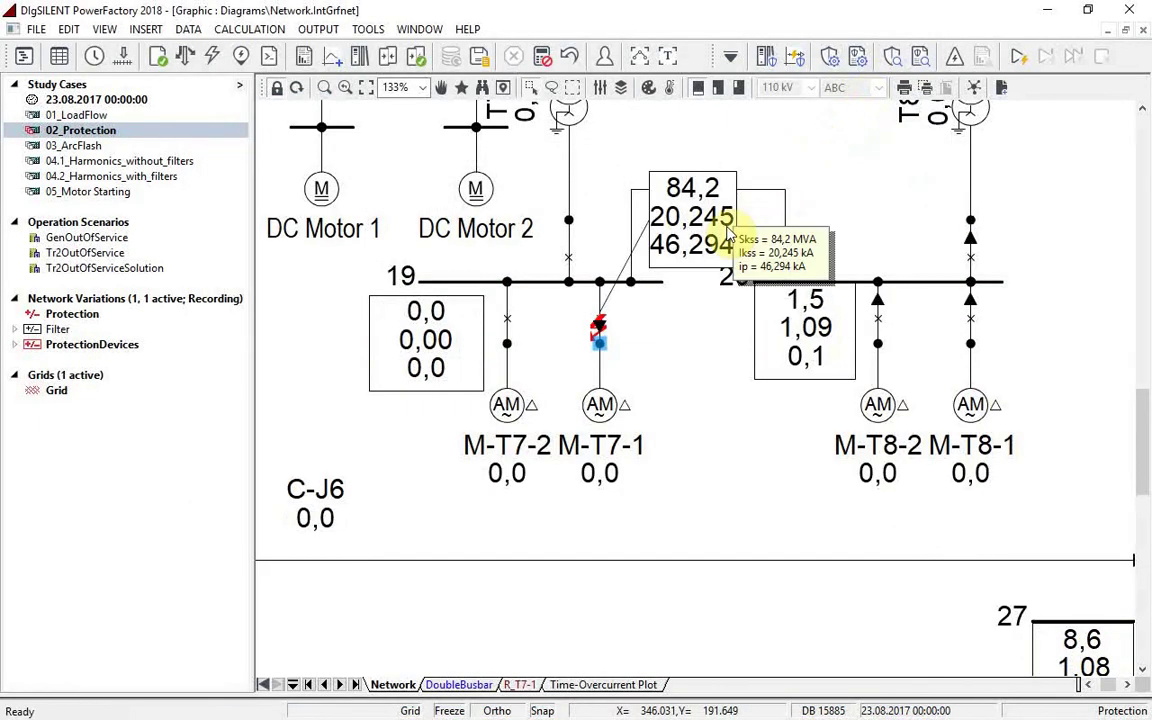
left_click(625, 684)
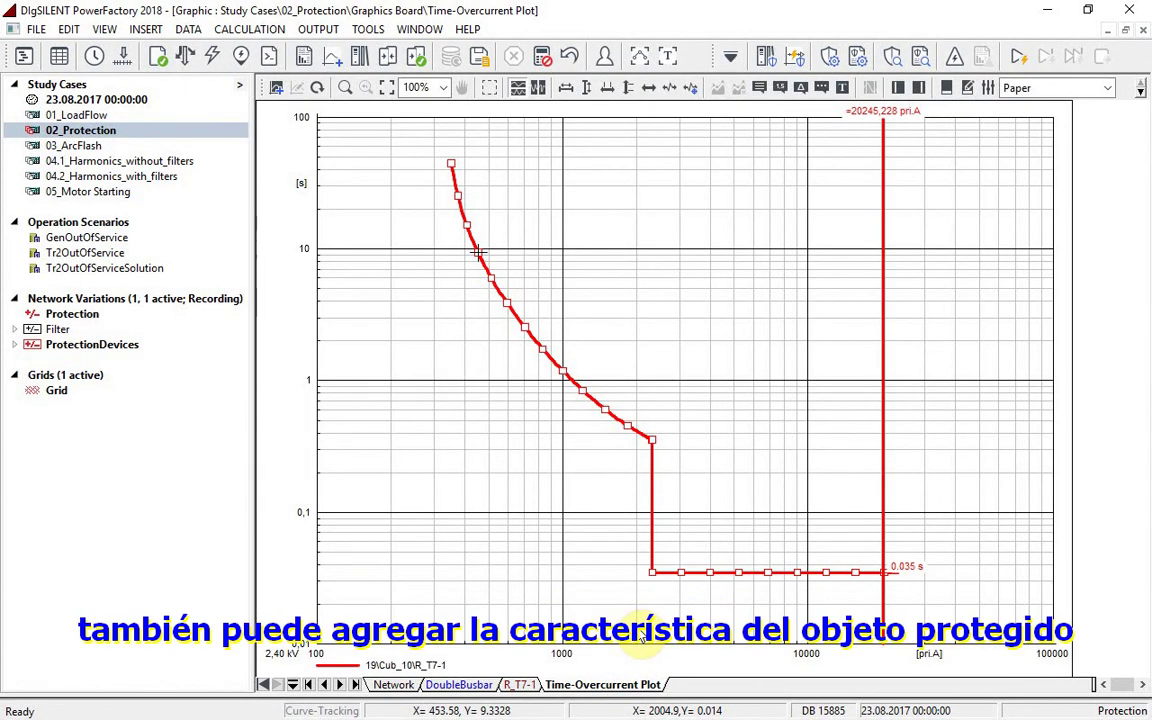
left_click(393, 684)
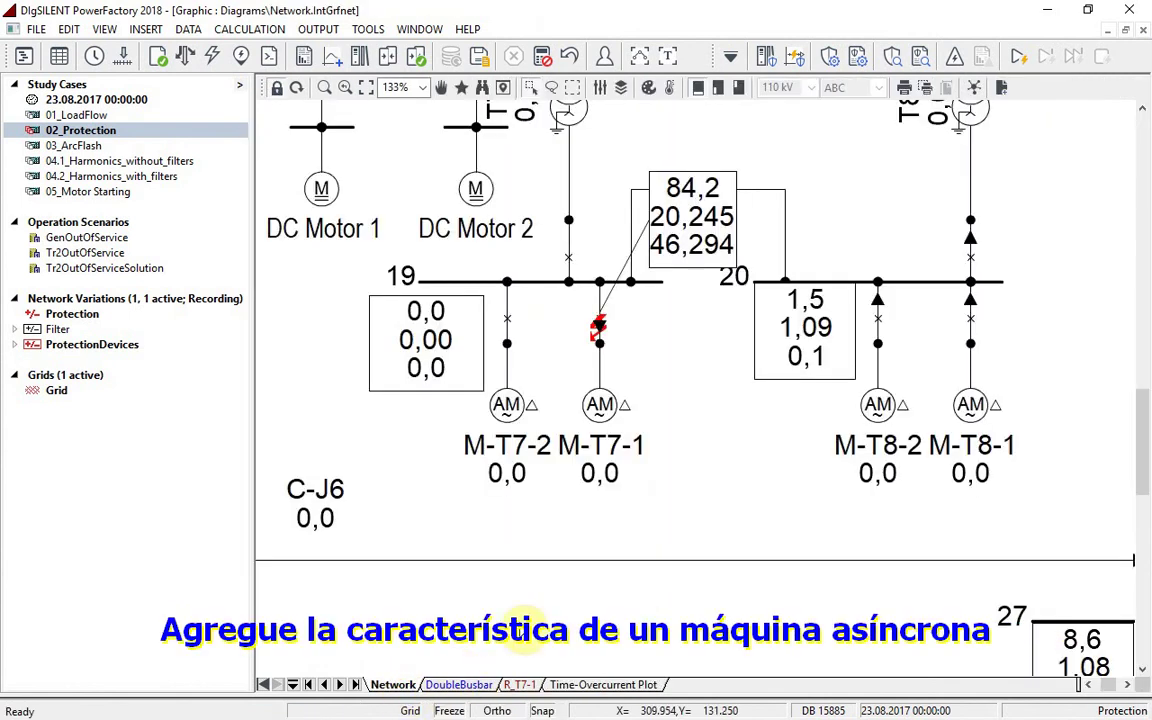
right_click(607, 405)
mouse_move(753, 256)
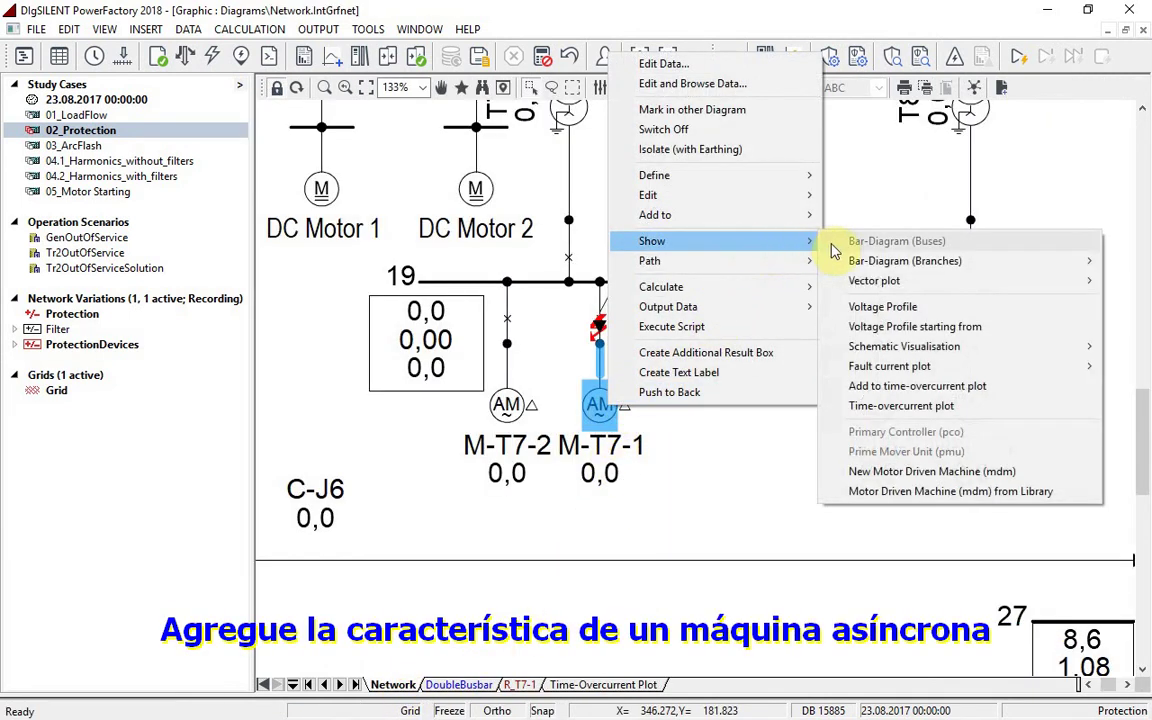
left_click(968, 387)
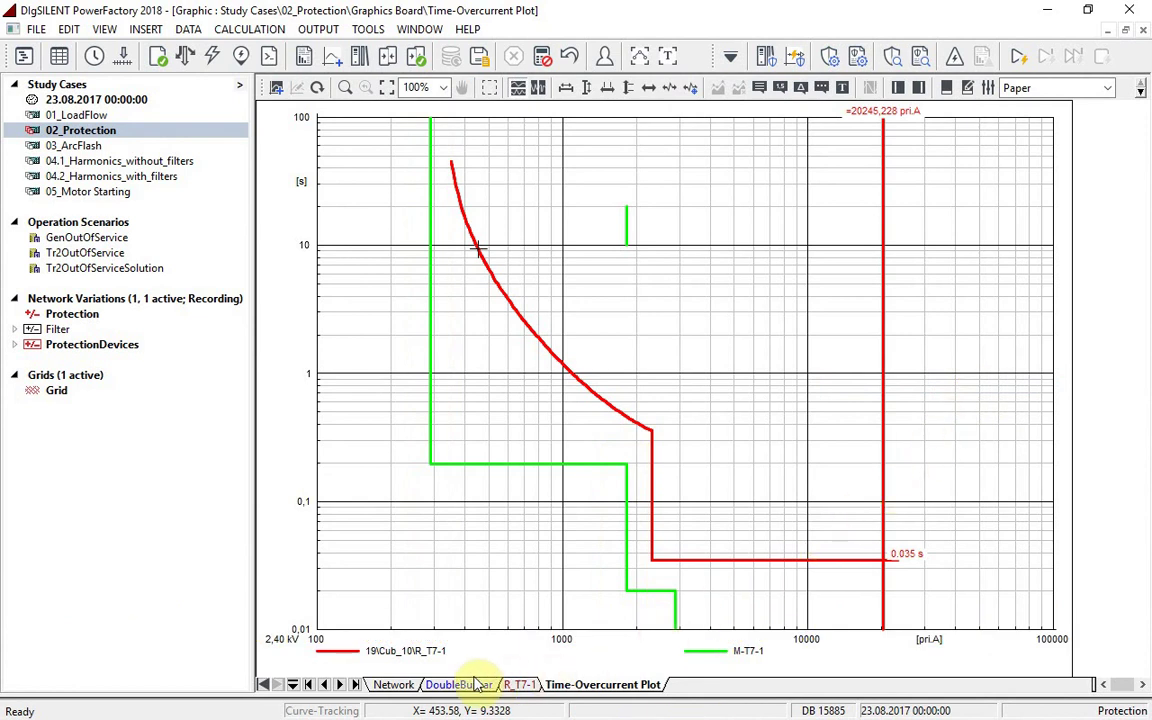
Reset the short-circuit calculation results, keeping the busbar's result box
left_click(393, 684)
left_click(542, 56)
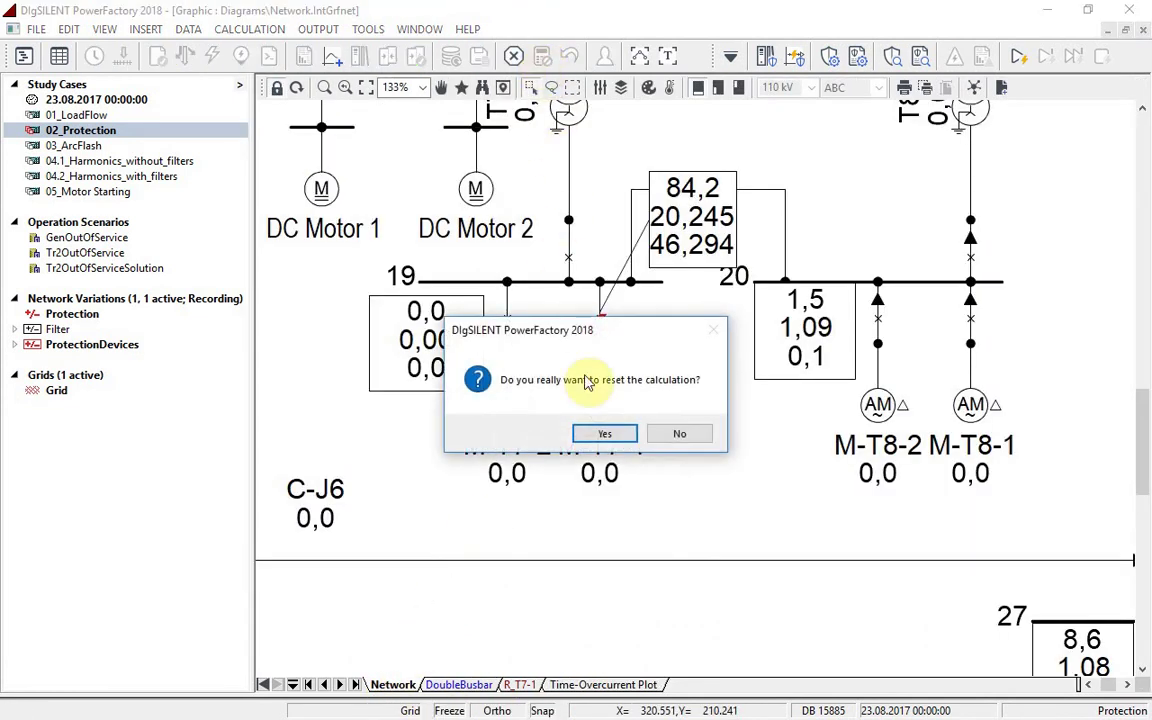
left_click(605, 433)
left_click(689, 231)
key("Delete")
key("Escape")
Enable 3. Other colouring by Secondary Equipment: Relays, Fuses, Current and Voltage Transformers
left_click(648, 88)
left_click(449, 261)
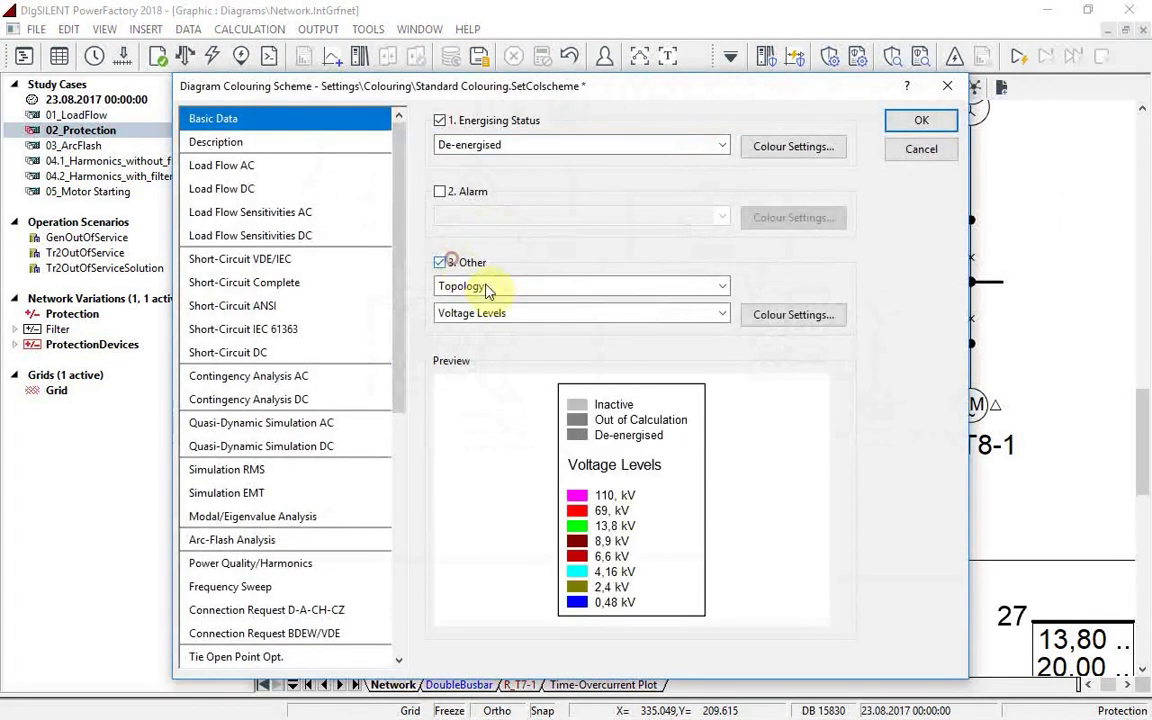
left_click(487, 287)
left_click(527, 331)
left_click(536, 314)
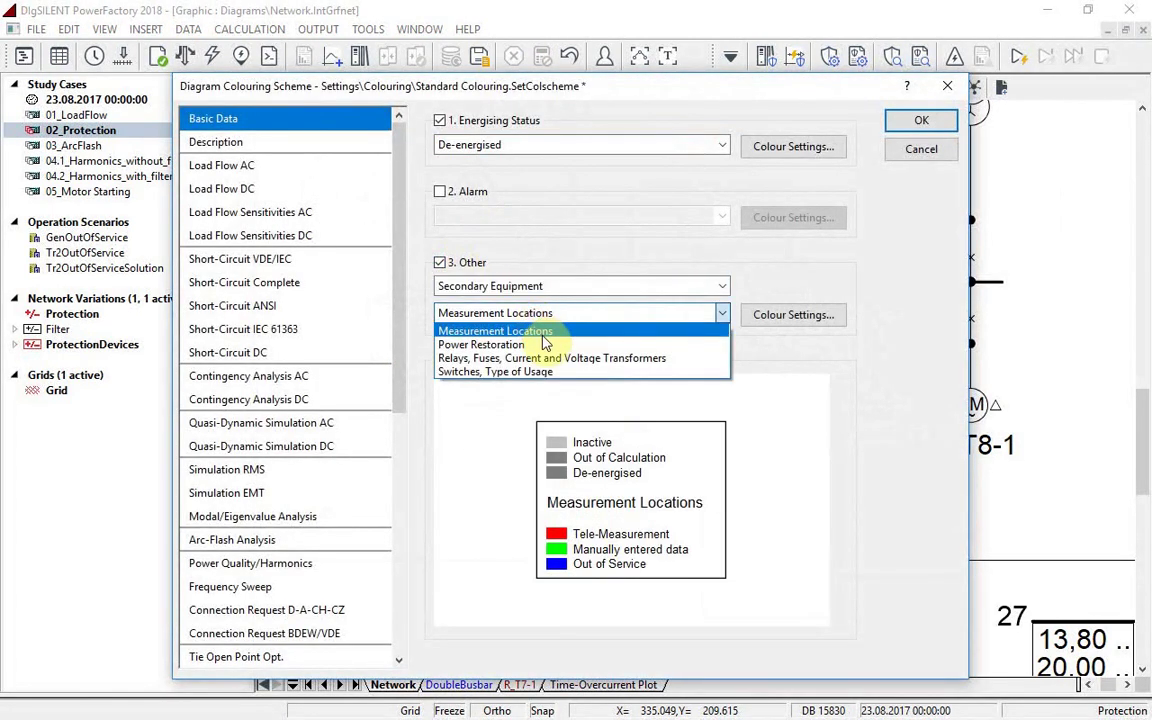
left_click(548, 357)
left_click(936, 121)
scroll(595, 237, "up", 5)
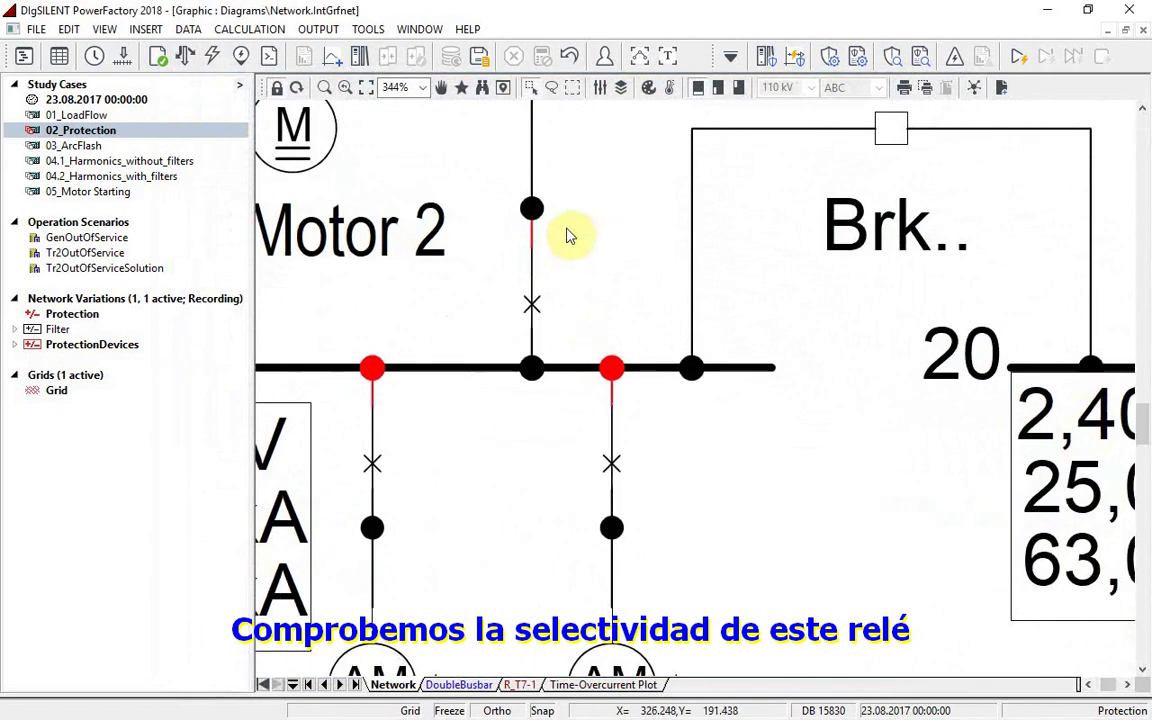
Add the cubicle relay R_T7-sec to the overcurrent plot and rerun the short circuit
right_click(533, 234)
mouse_move(686, 337)
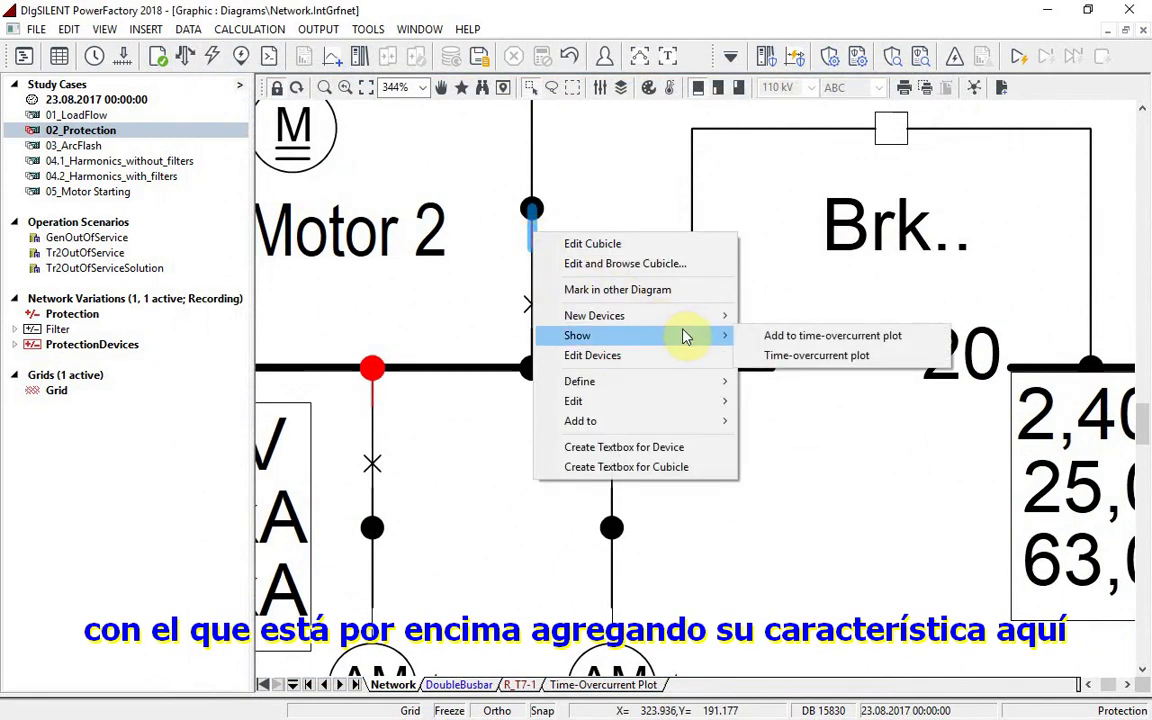
left_click(862, 337)
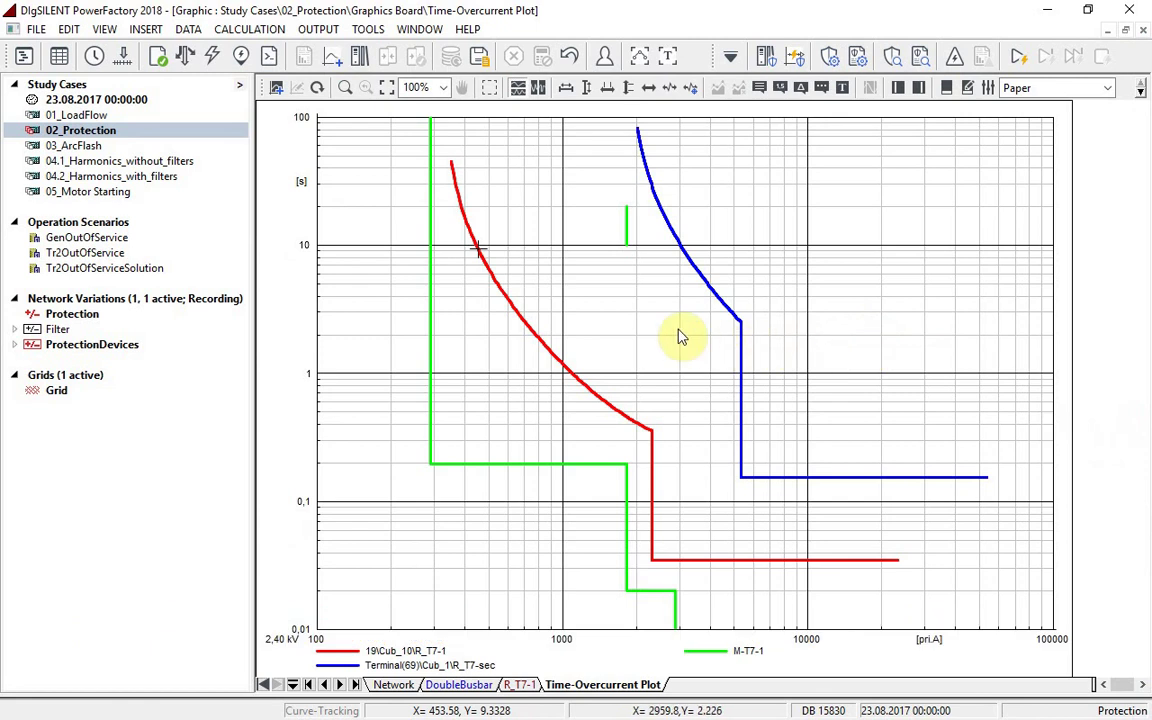
left_click(212, 56)
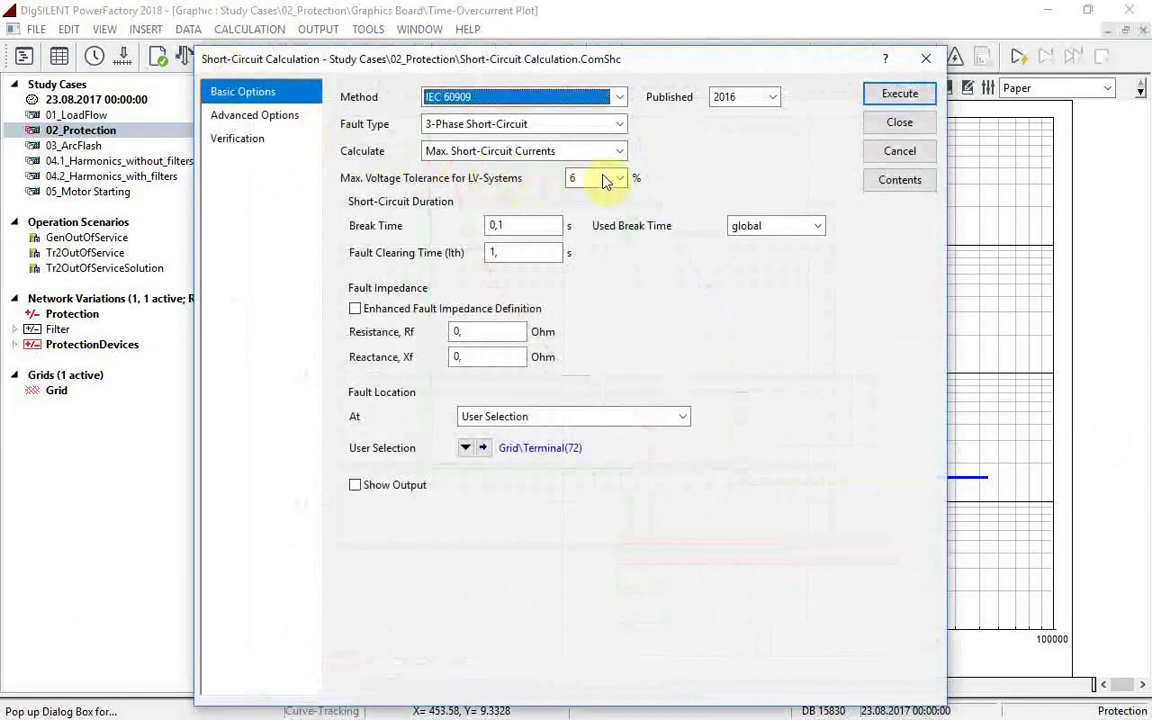
left_click(877, 100)
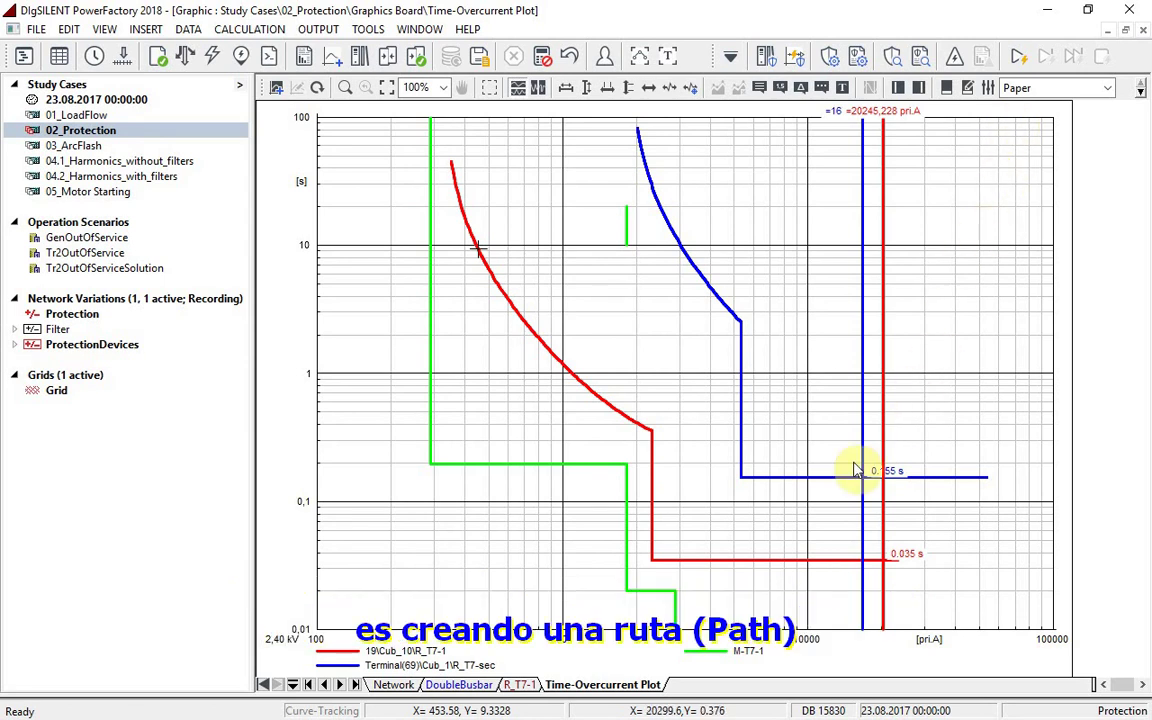
On the Network diagram, select the busbars and branches from the utility busbar down to motor M-T7-1
left_click(393, 684)
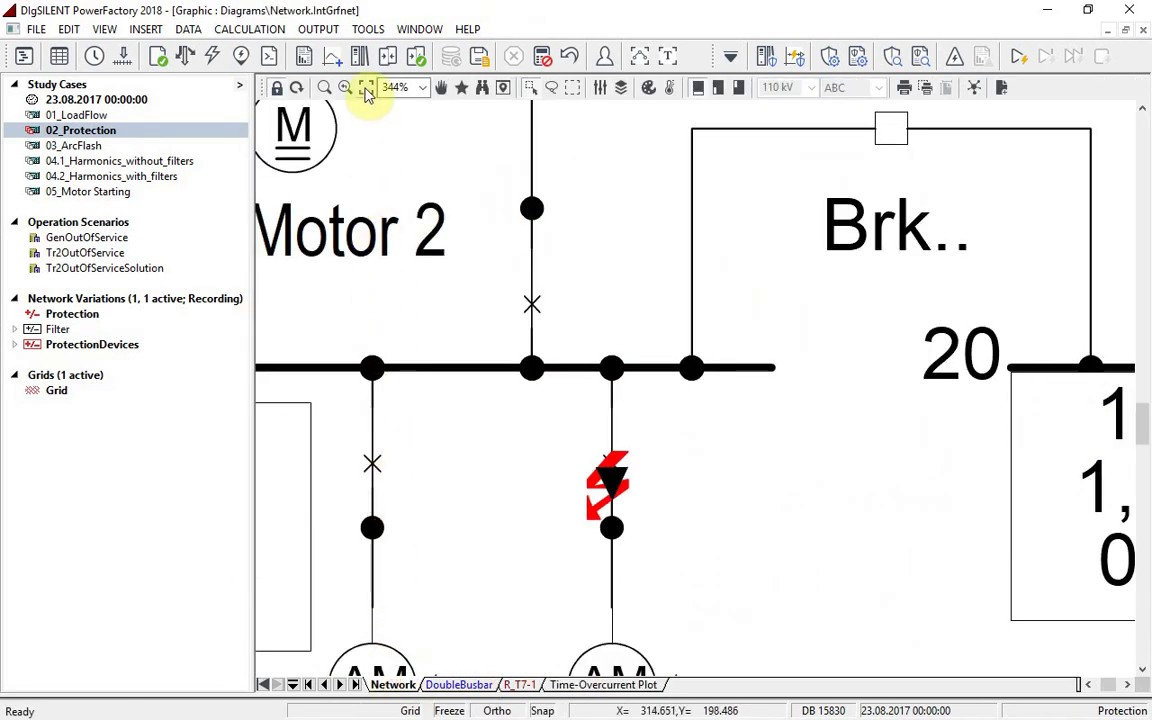
left_click(366, 88)
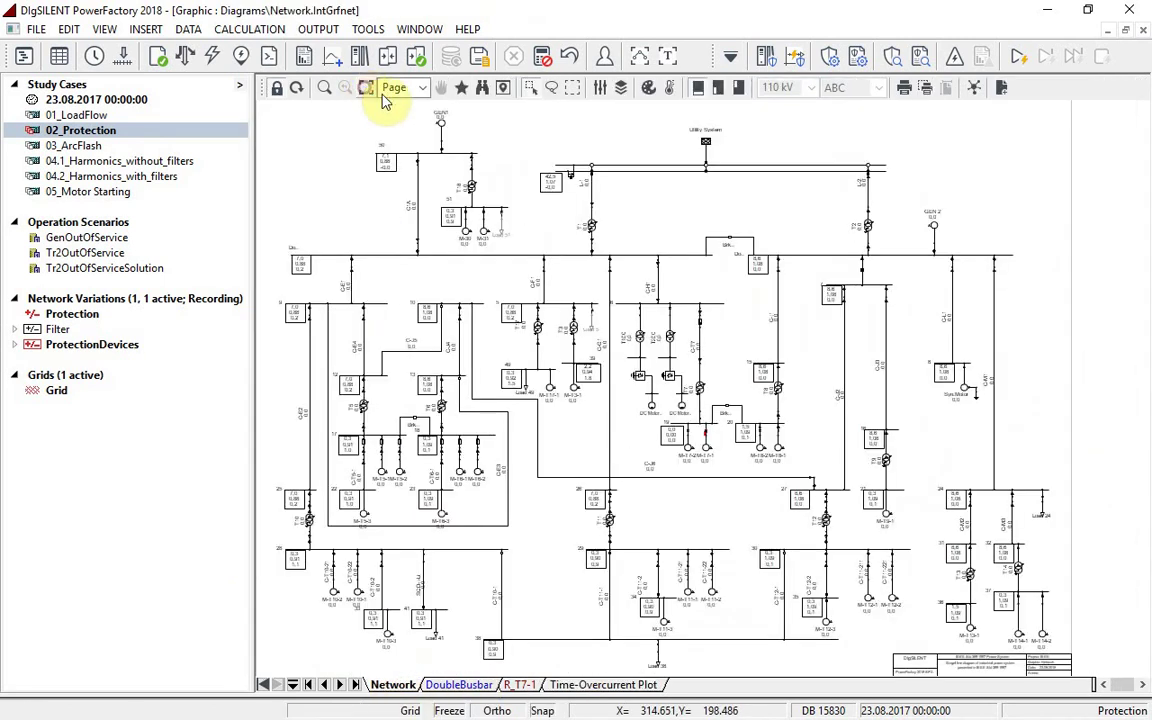
left_click(597, 262)
left_click(652, 262, "ctrl")
left_click(661, 316, "ctrl")
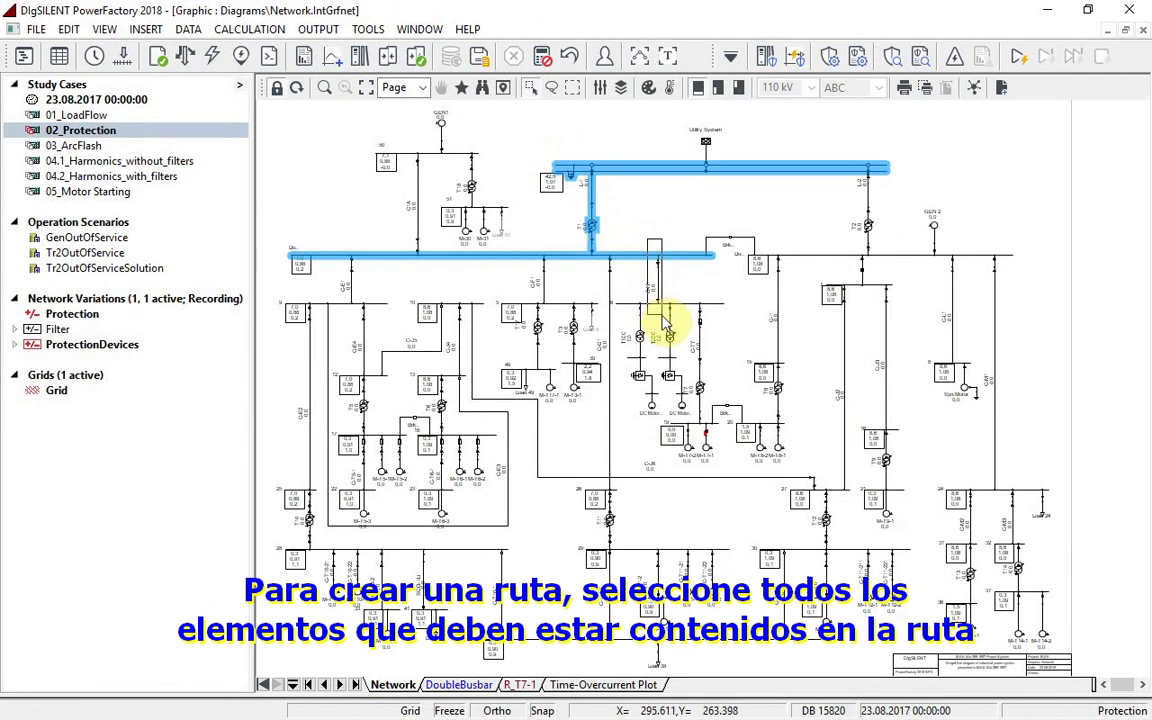
left_click(700, 318, "ctrl")
left_click(707, 430, "ctrl")
left_click(705, 445, "ctrl")
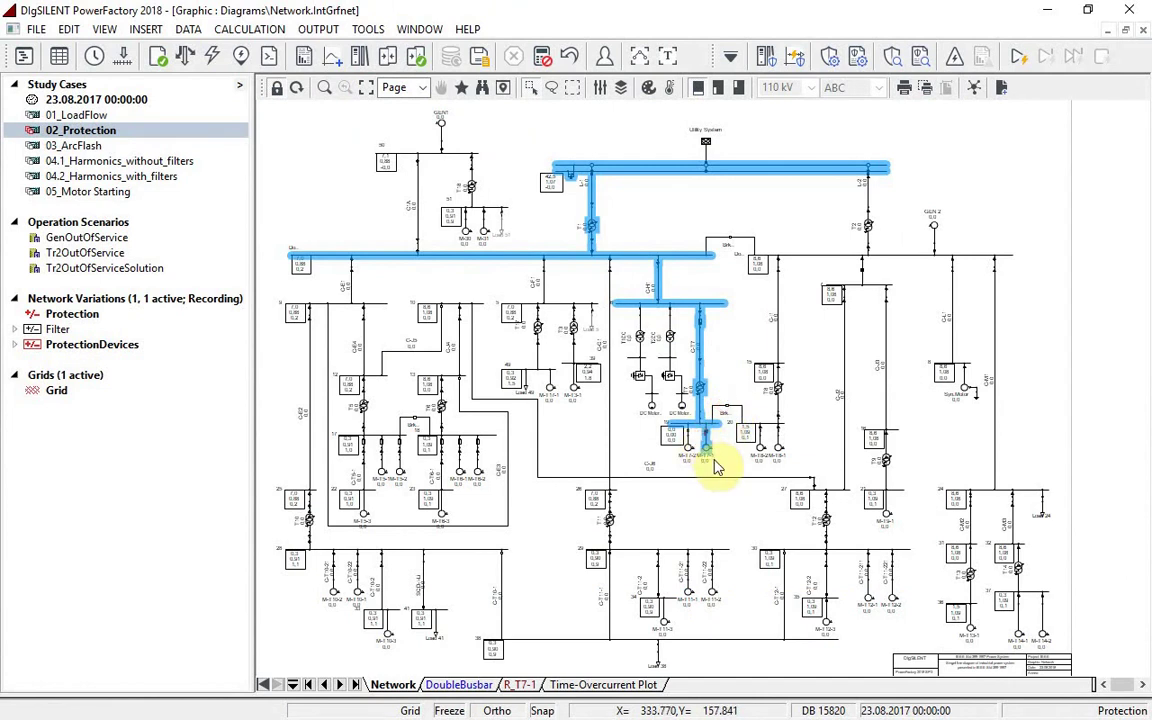
Create the new path P1 from the selected elements
right_click(700, 388)
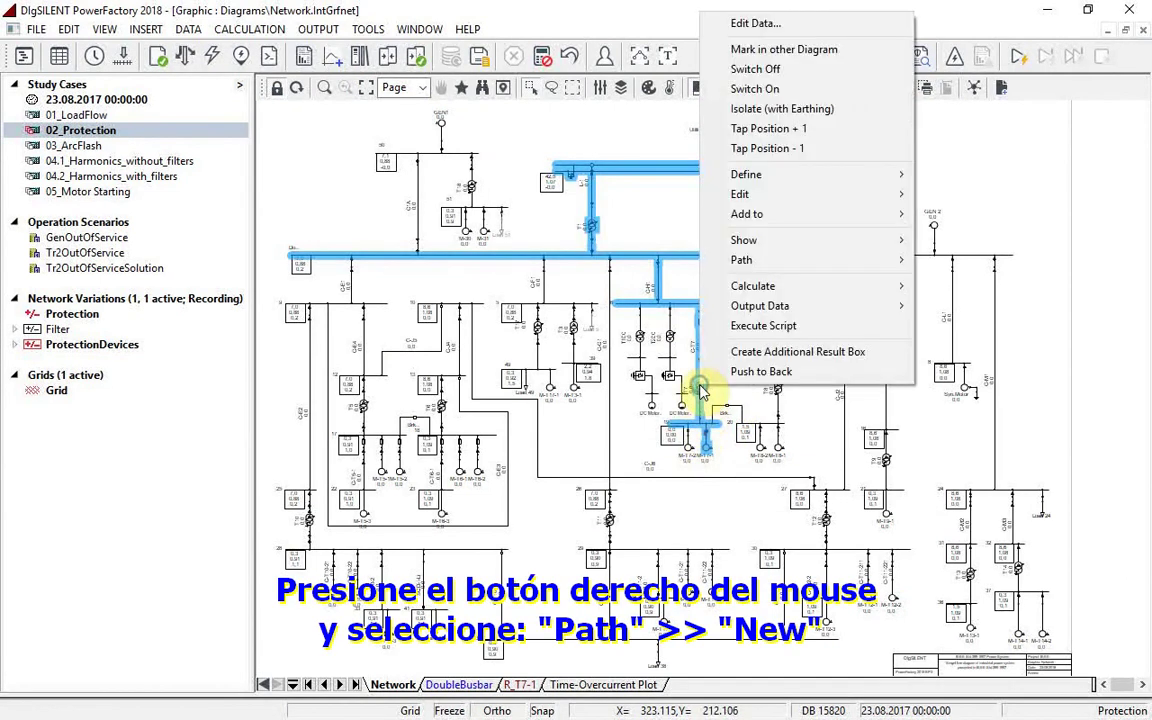
mouse_move(860, 260)
left_click(1000, 296)
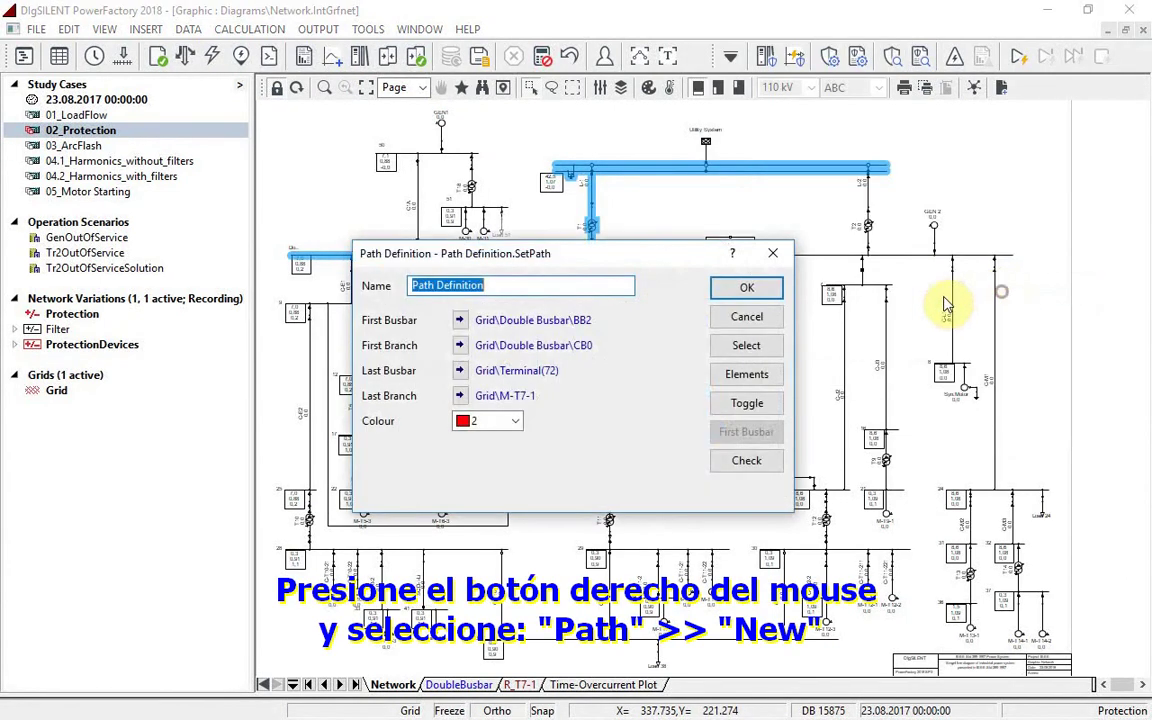
left_click(740, 290)
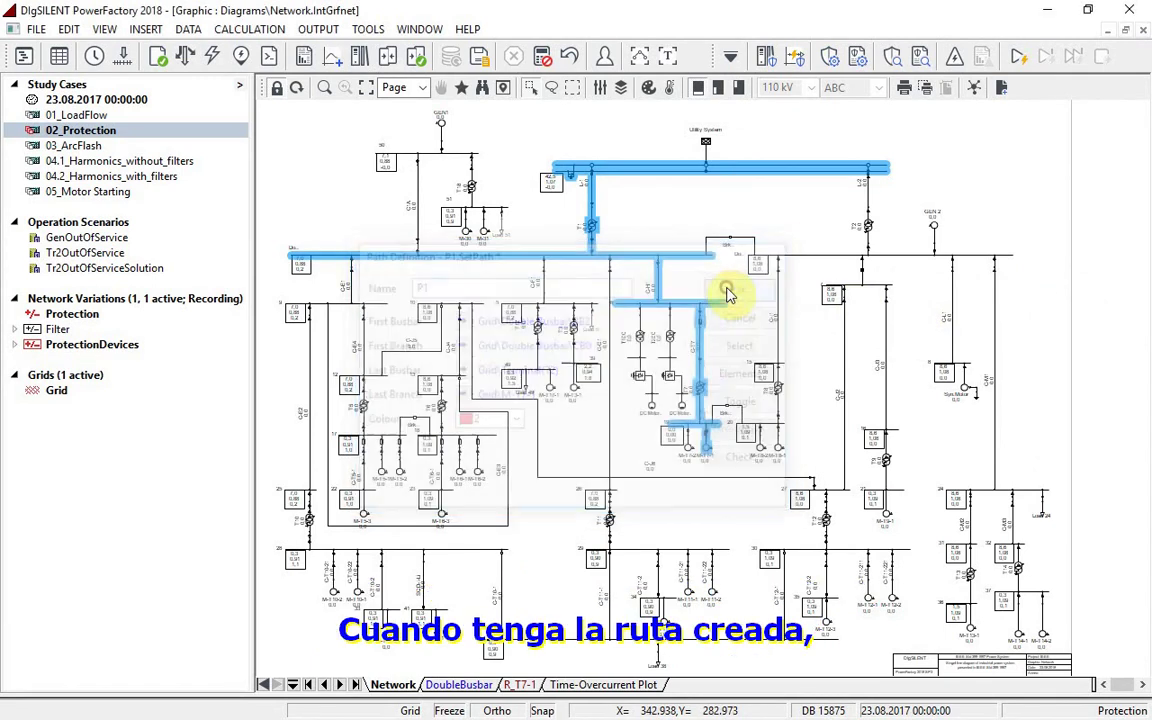
left_click(740, 343)
Plot path P1's relays in a new time-overcurrent plot with its single-line section
right_click(703, 329)
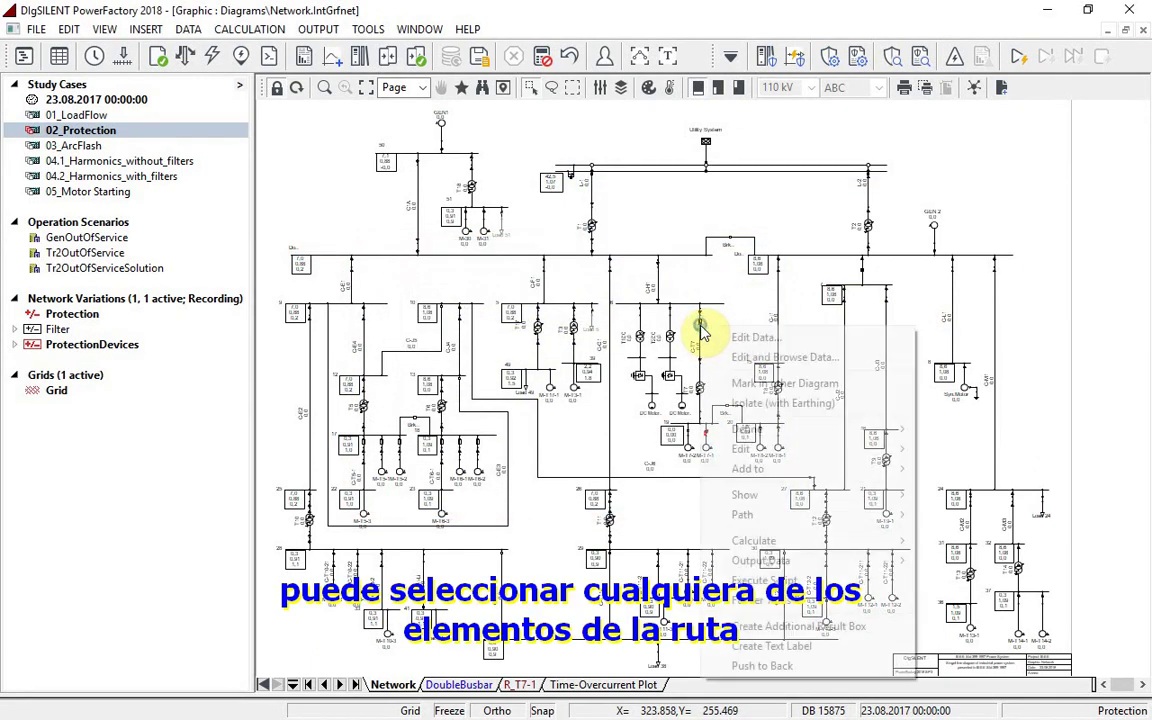
mouse_move(877, 516)
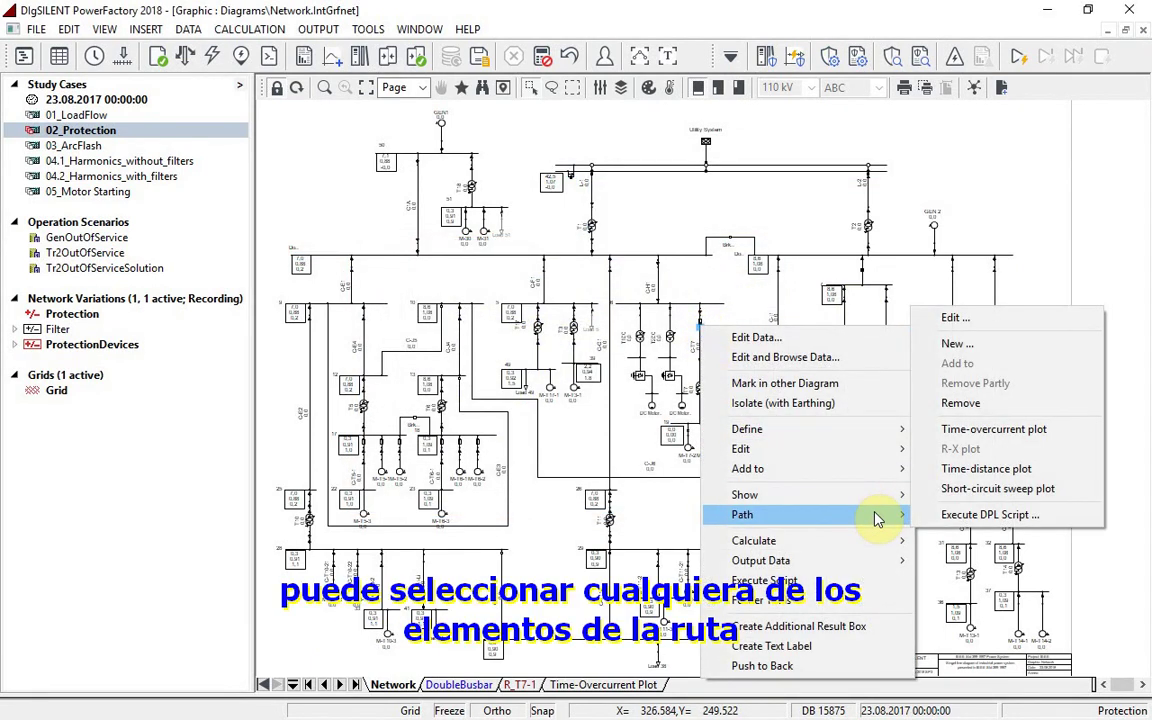
left_click(1036, 437)
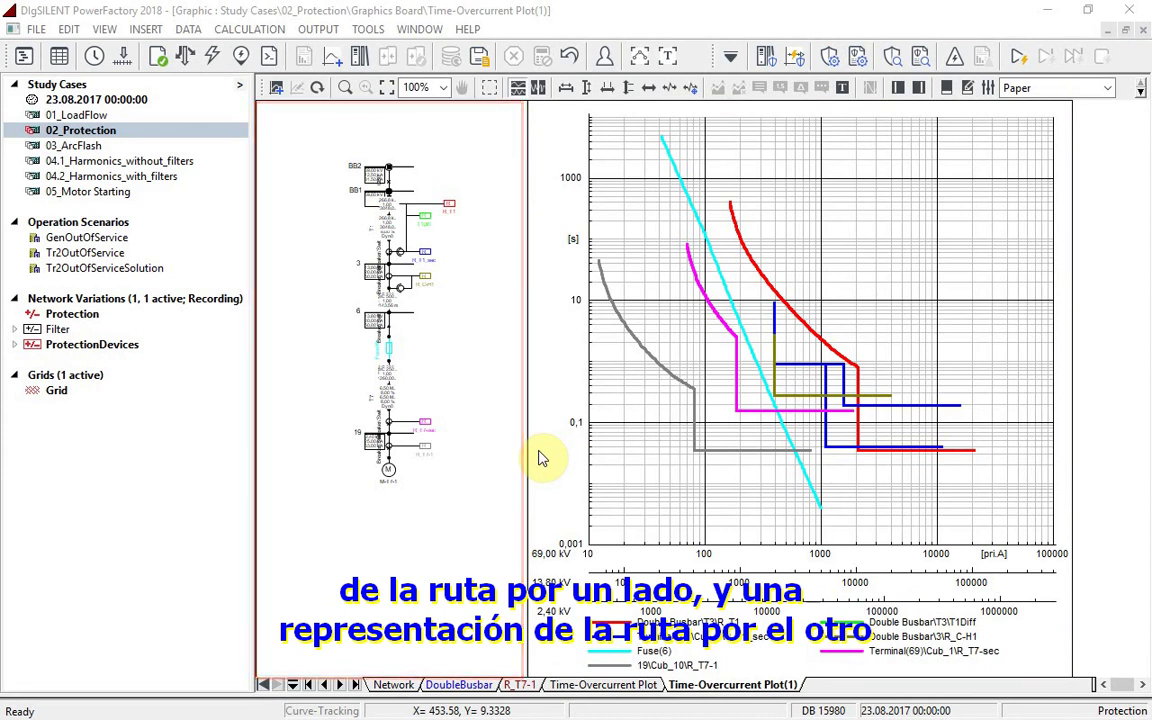
Open the plot's single-line section and make the Results layer invisible
right_click(500, 390)
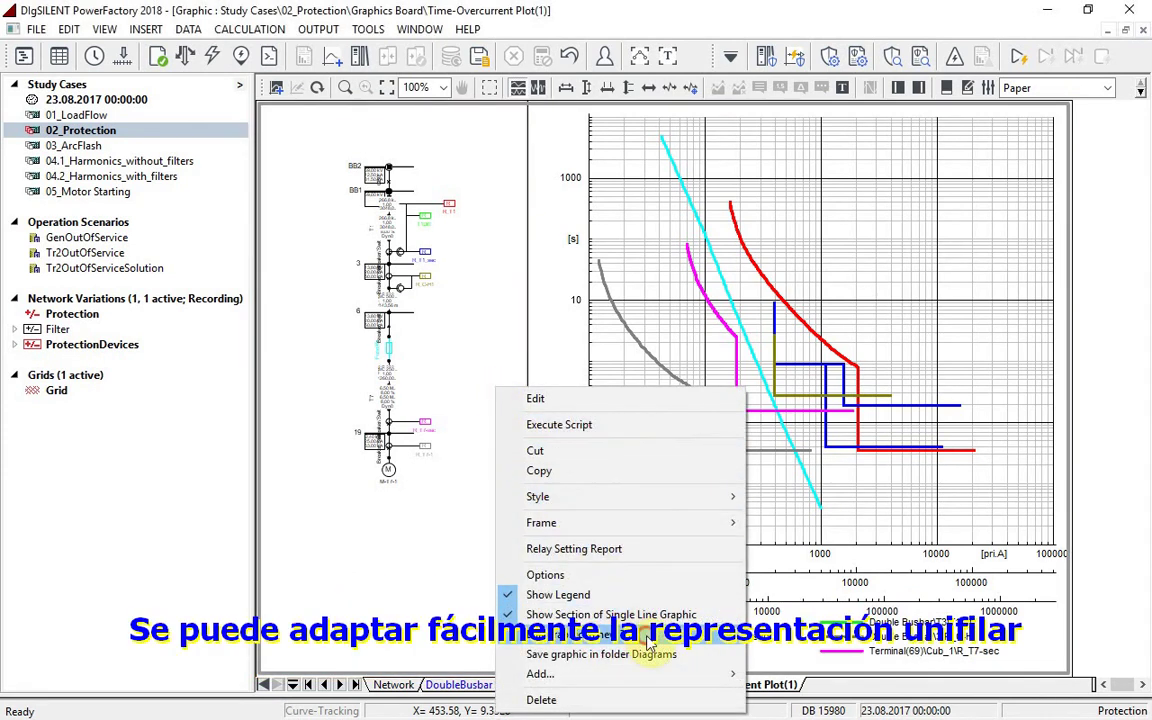
left_click(600, 634)
left_click(570, 88)
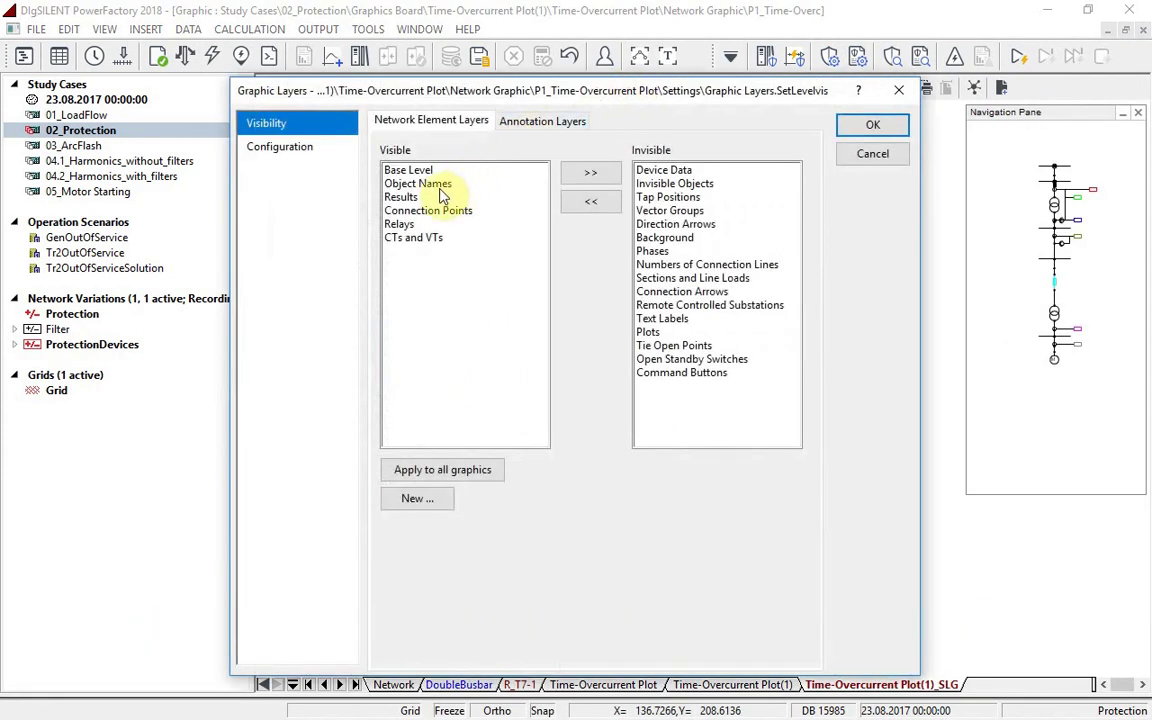
left_click(402, 197)
left_click(591, 173)
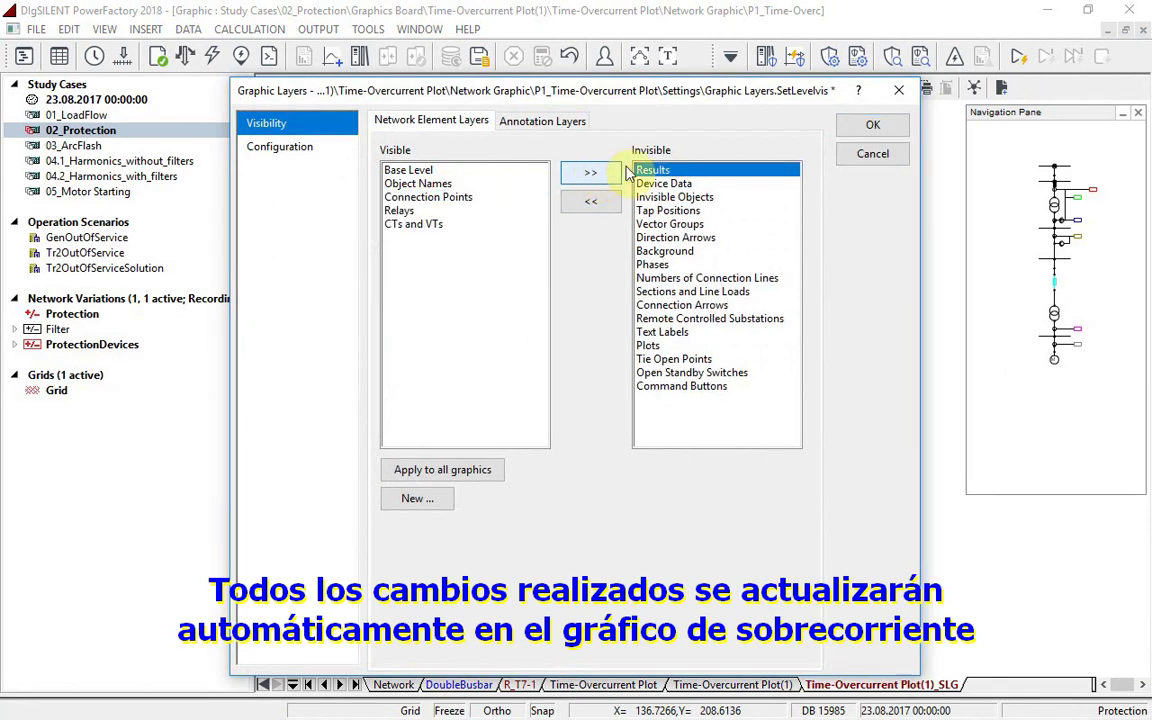
left_click(872, 124)
left_click(1136, 113)
Reset the relay label to its default format
right_click(474, 220)
left_click(581, 208)
right_click(433, 219)
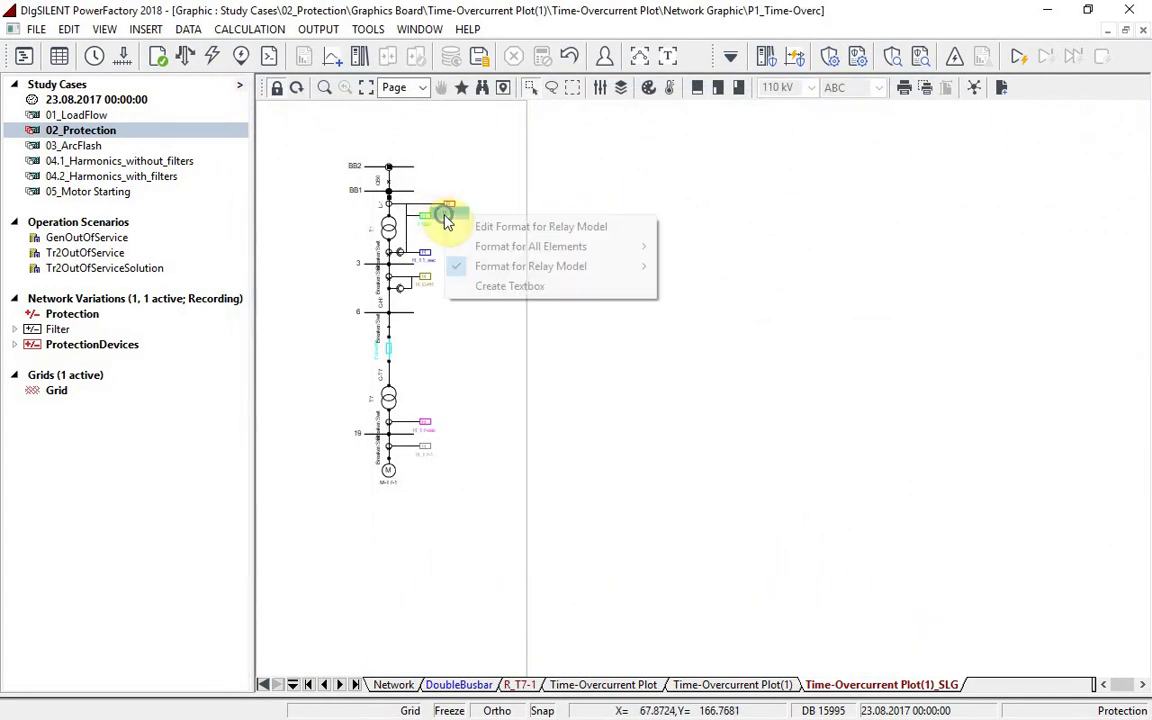
mouse_move(600, 265)
left_click(676, 264)
Unfreeze the diagram, move R_T1 left and T1Diff down, then refreeze it
left_click(277, 88)
left_click(324, 88)
mouse_move(298, 147)
left_mouse_down()
mouse_move(360, 191)
mouse_move(520, 263)
left_mouse_up()
left_click_drag(757, 281, 678, 281)
left_click_drag(683, 330, 679, 362)
left_click(738, 334)
left_click(366, 88)
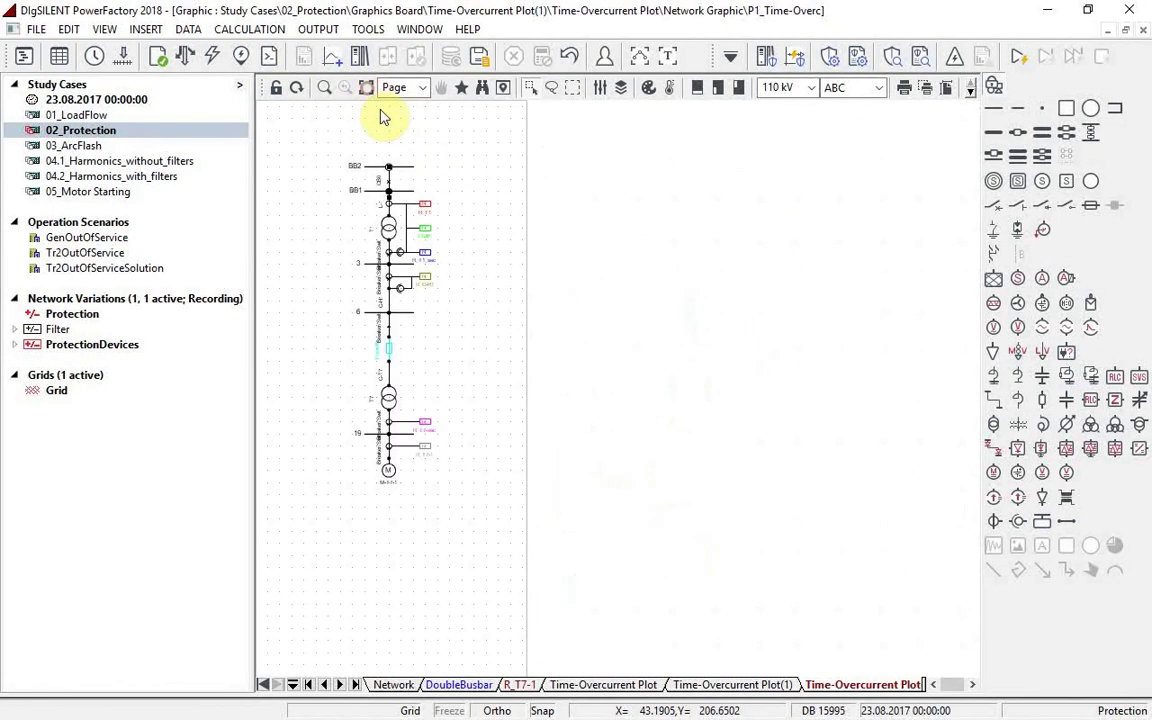
left_click(277, 88)
Run a 2-Phase short-circuit calculation on the network terminal
left_click(733, 684)
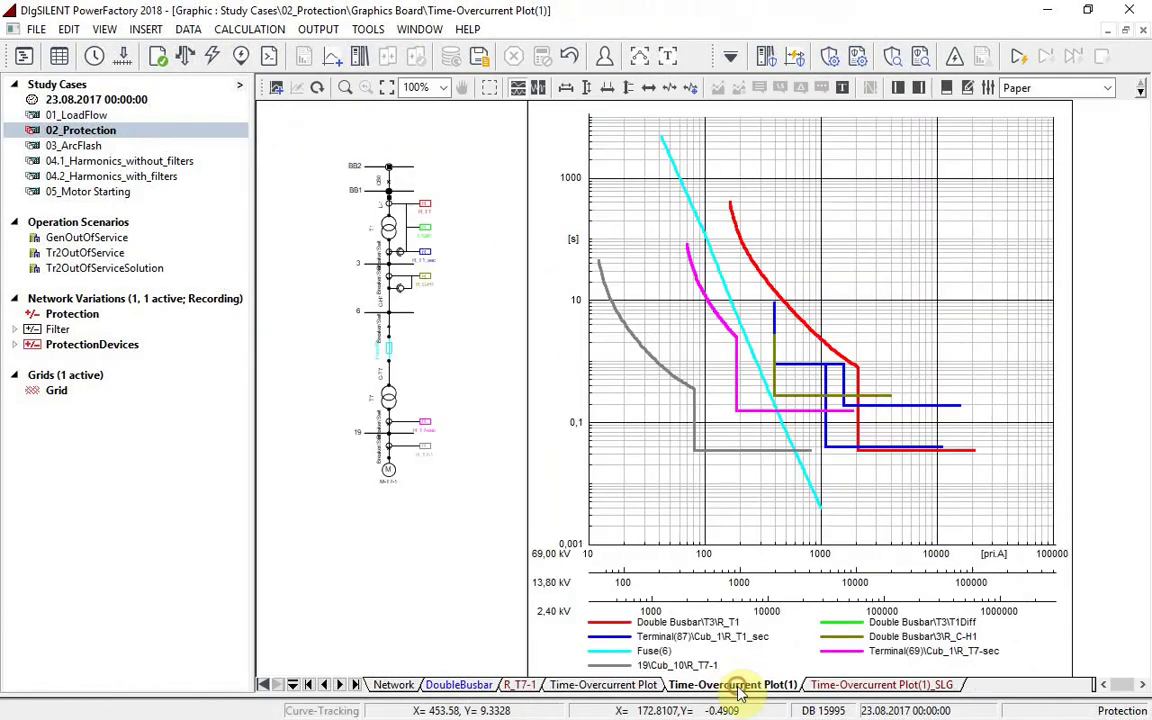
left_click(400, 685)
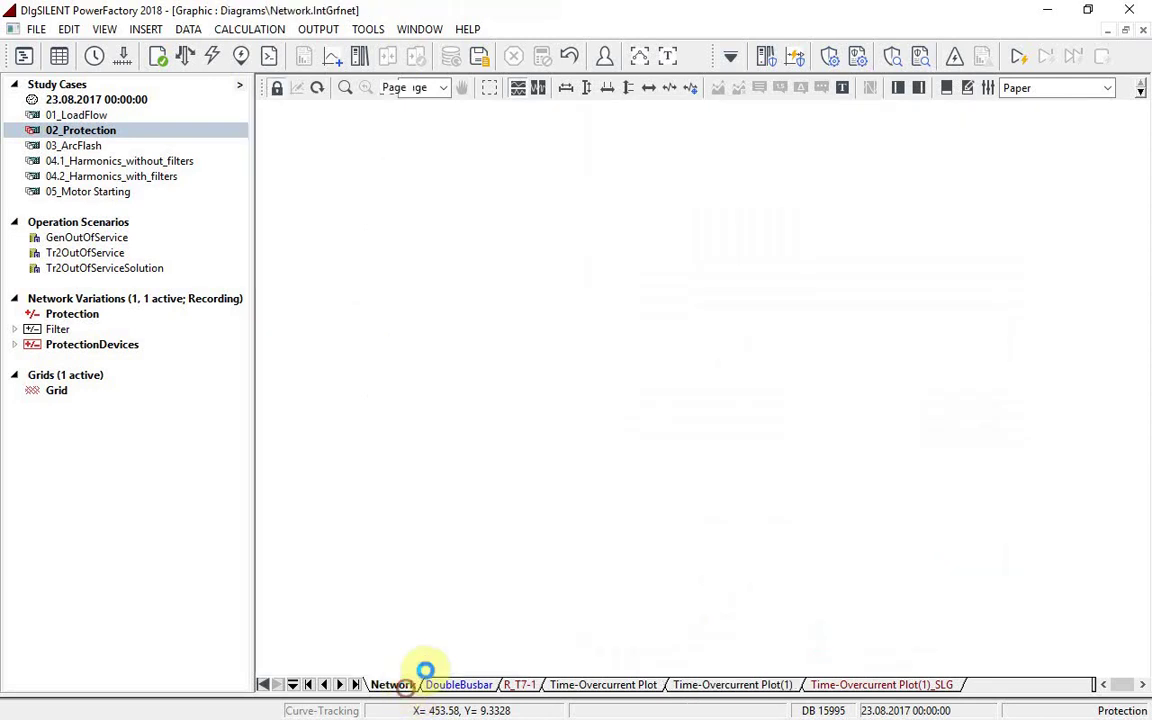
right_click(707, 440)
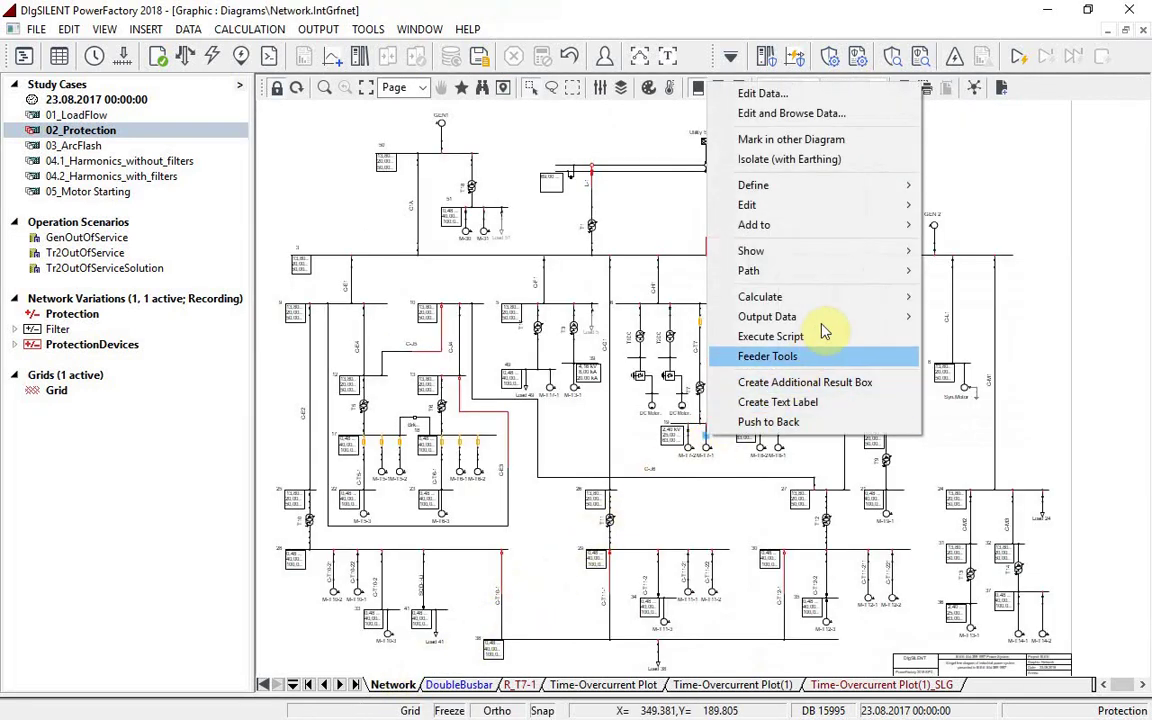
mouse_move(818, 298)
left_click(618, 273)
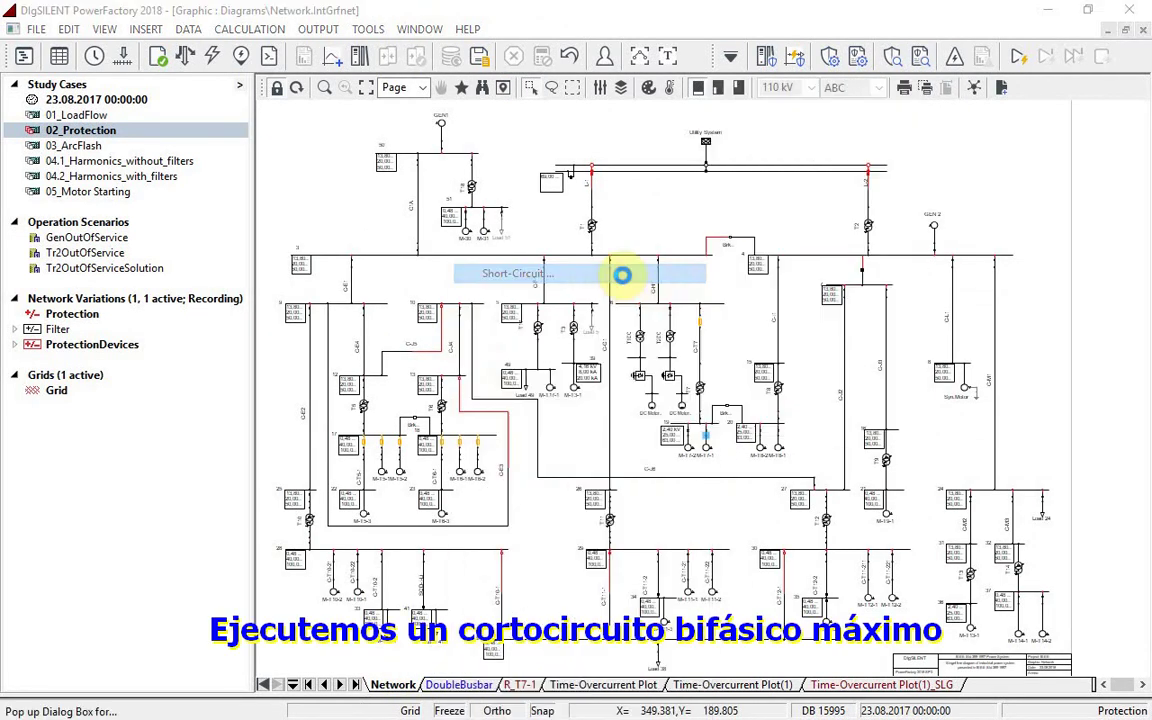
left_click(618, 125)
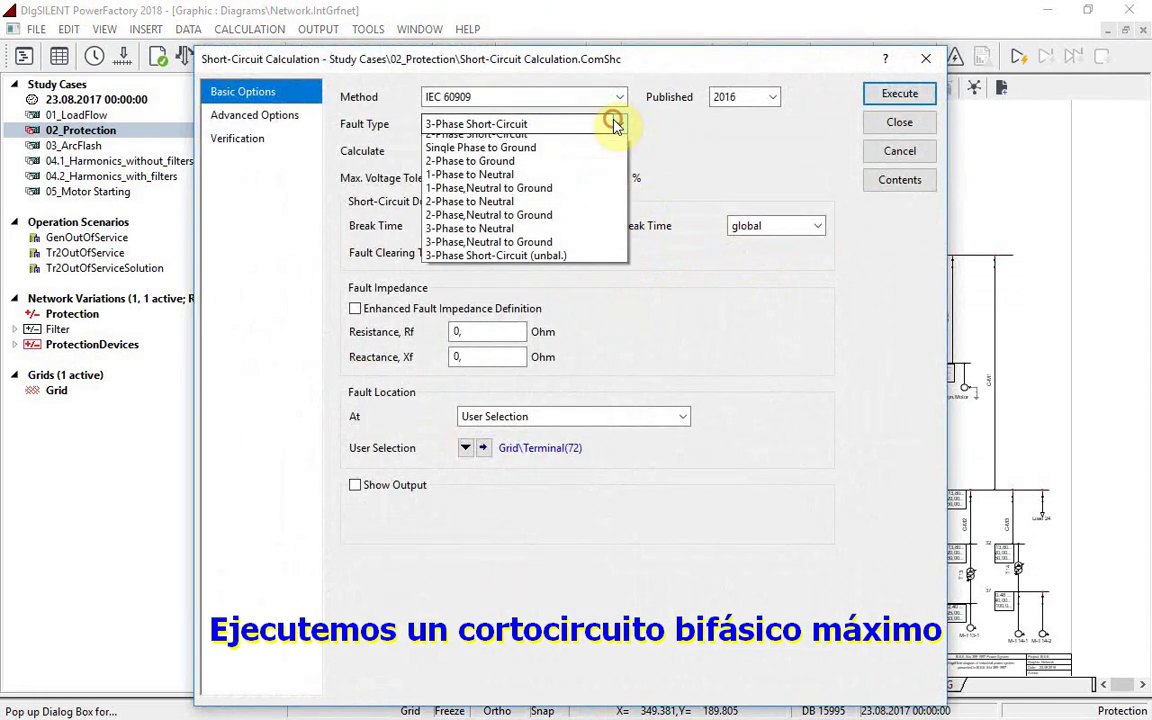
left_click(605, 143)
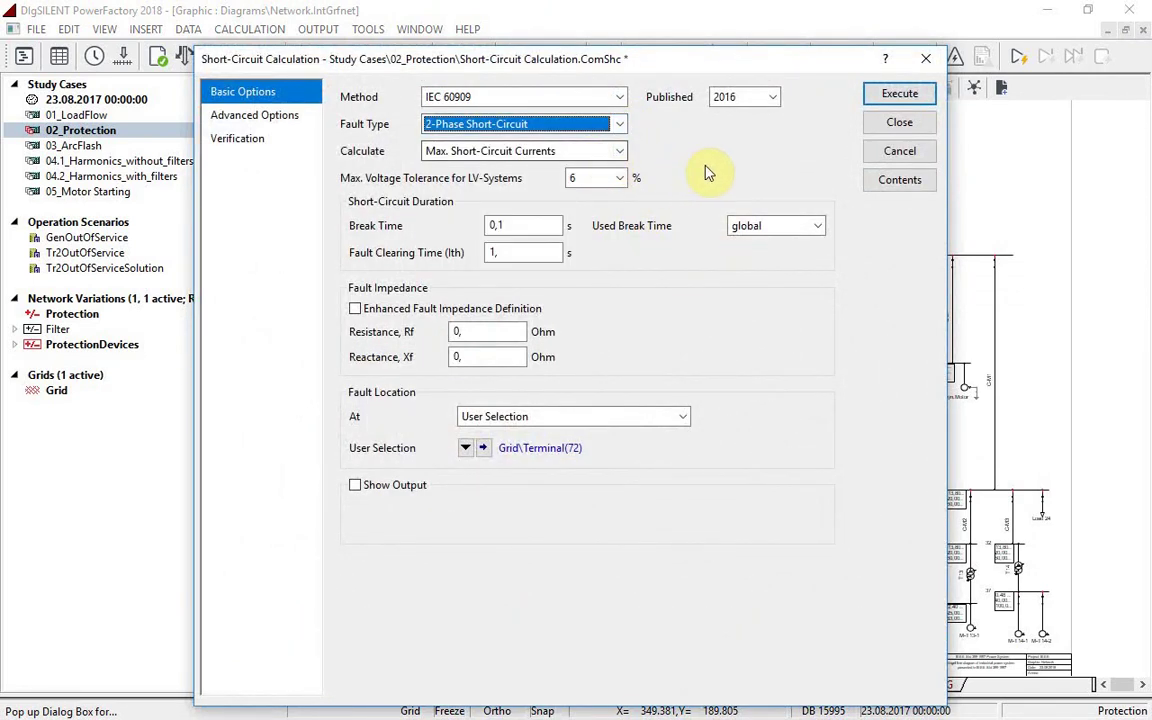
left_click(876, 95)
Review relay trip times on the overcurrent plot, then open the Protection Audit settings
left_click(750, 685)
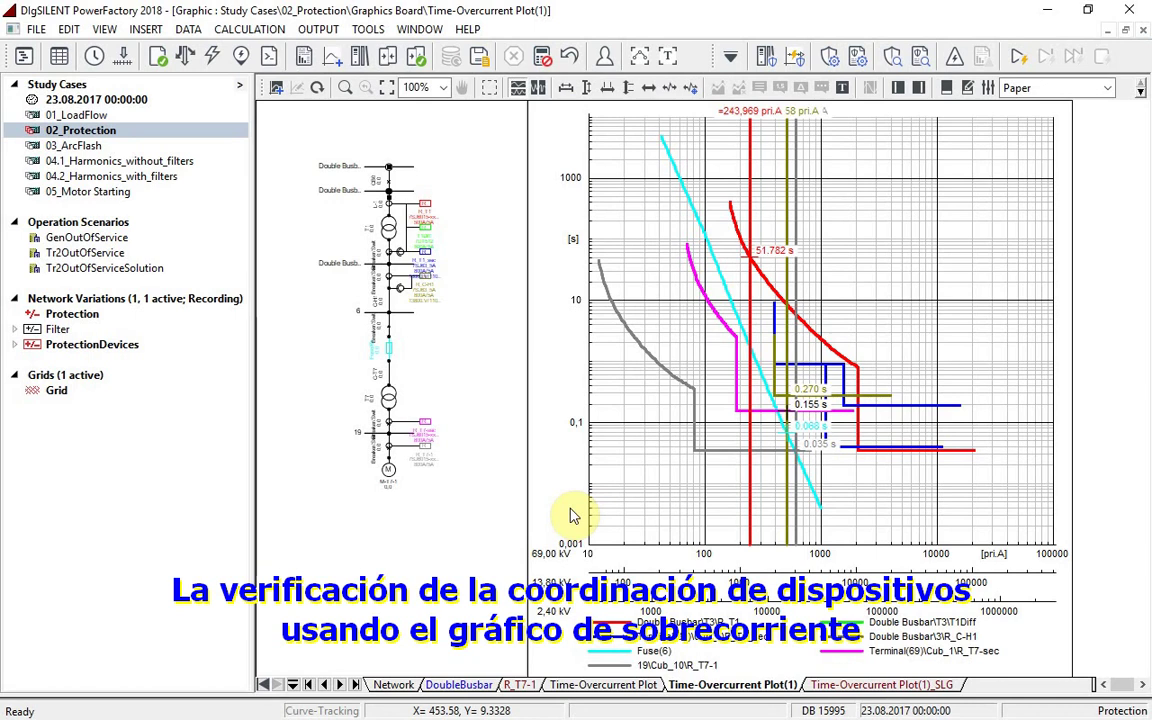
left_click(390, 685)
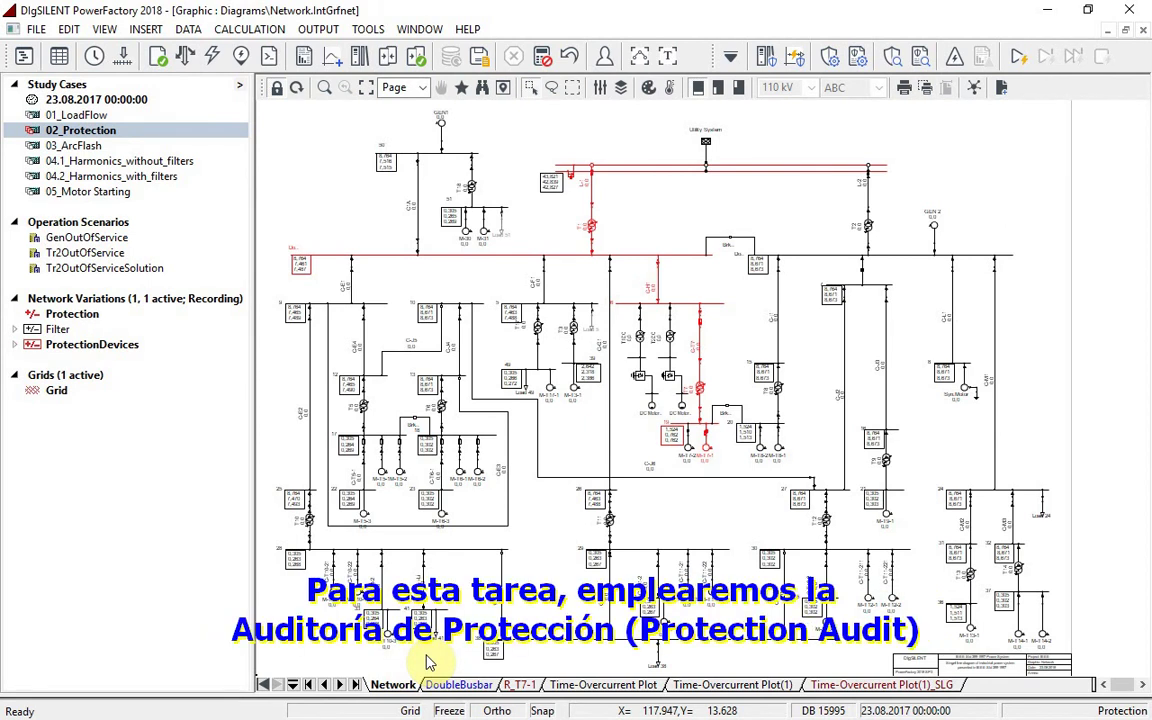
left_click(796, 57)
left_click(520, 178)
Set the audited network area to Grid
left_click(526, 283)
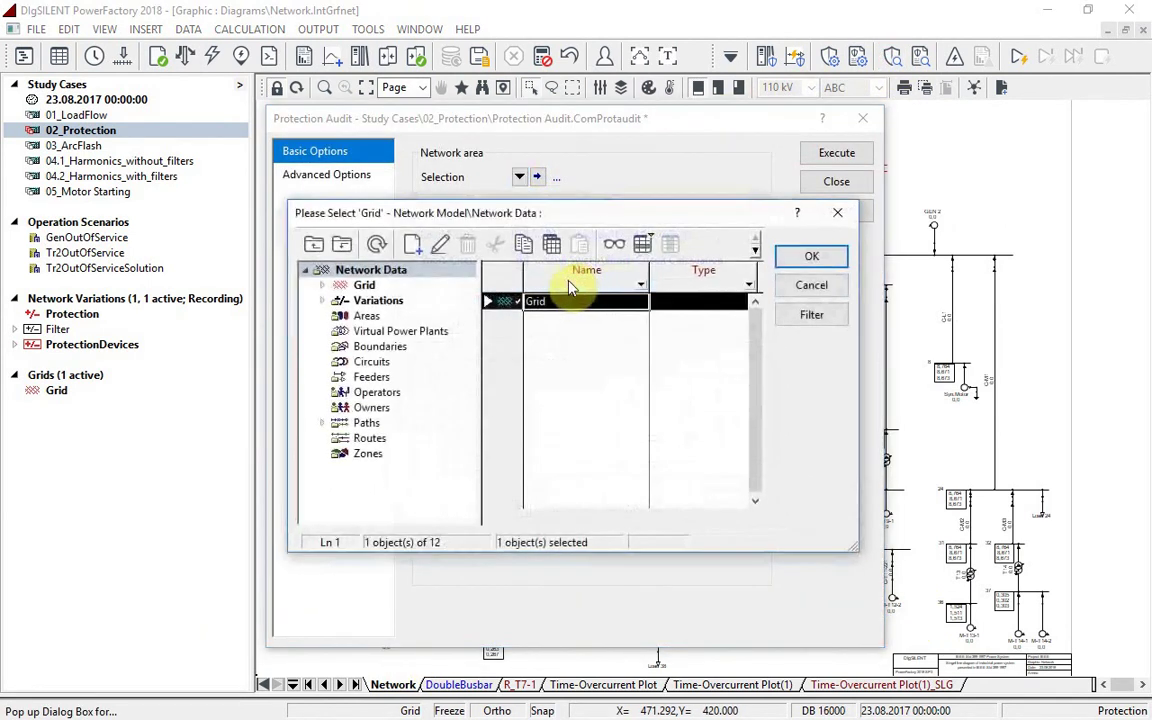
left_click(499, 302)
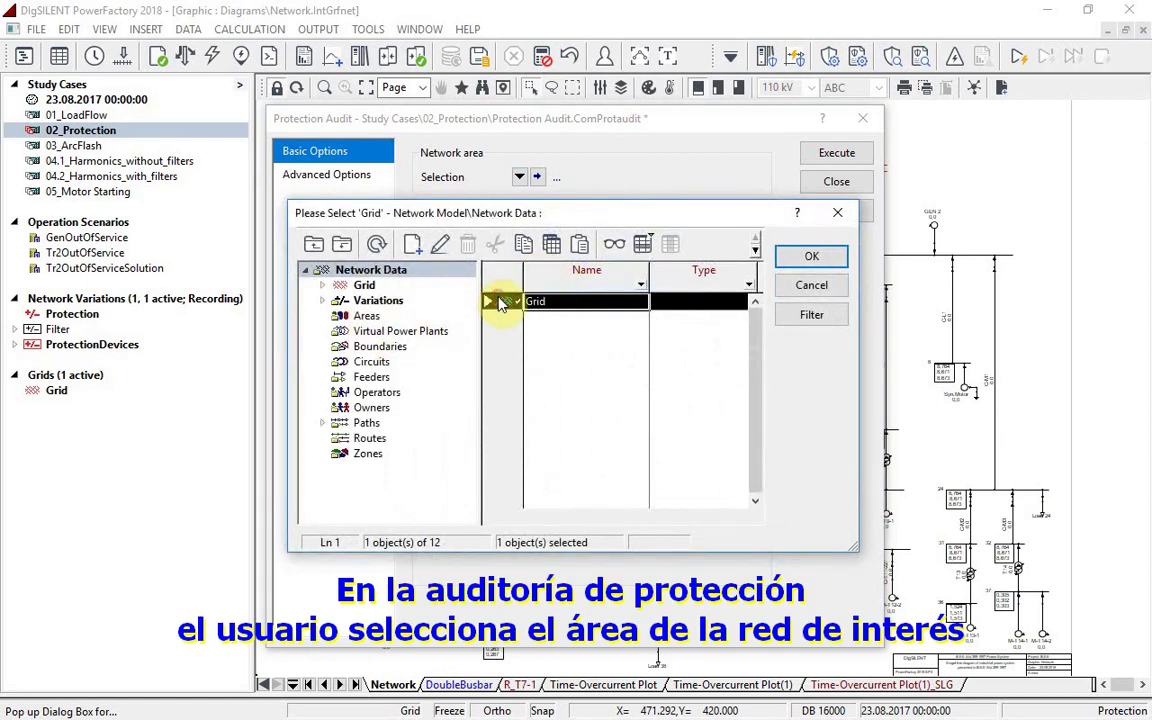
left_click(809, 258)
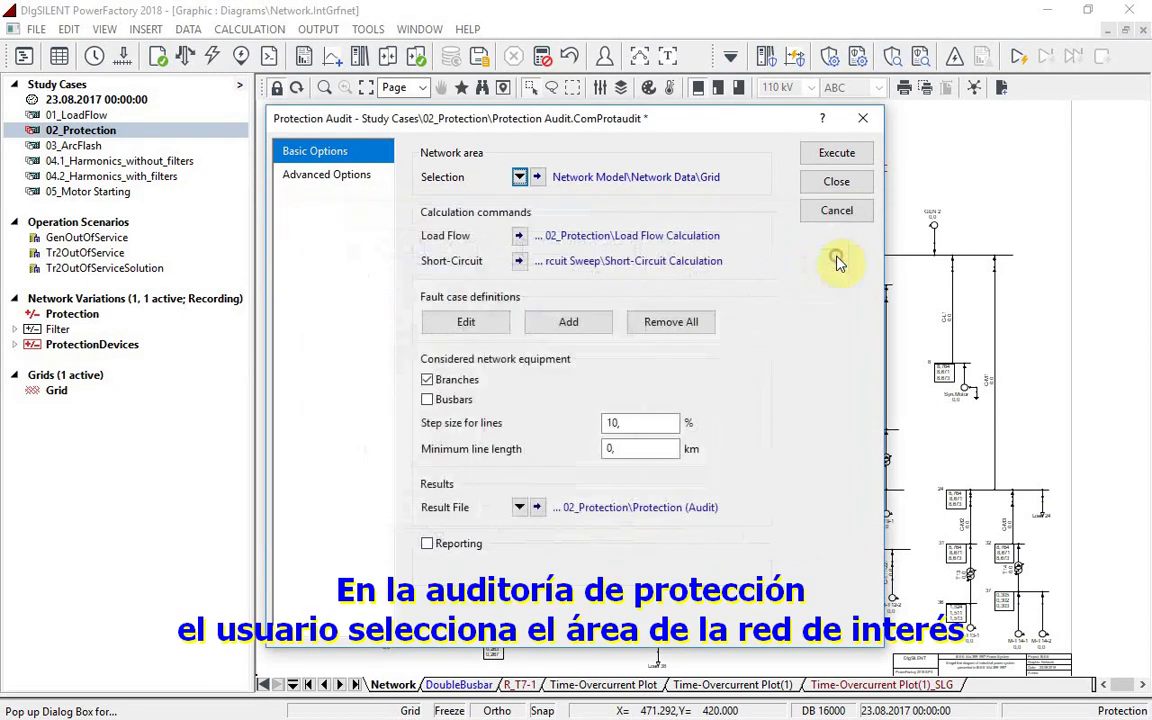
Add a 2-Phase Short-Circuit fault case
left_click(586, 325)
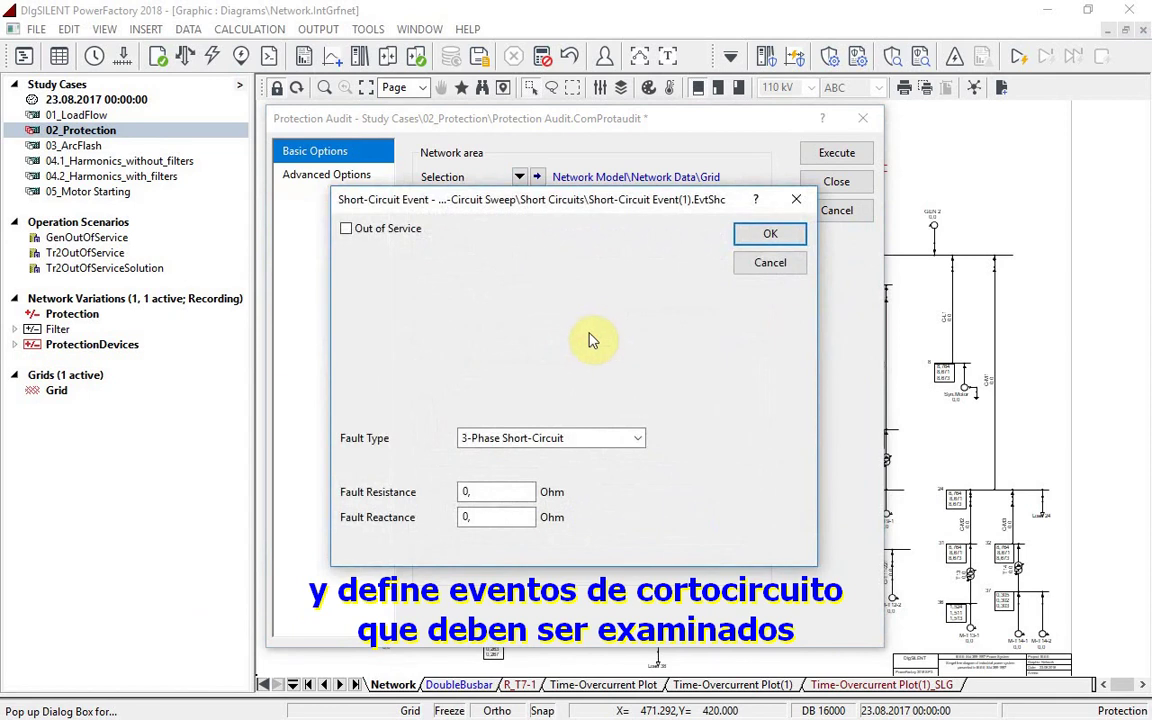
left_click(770, 268)
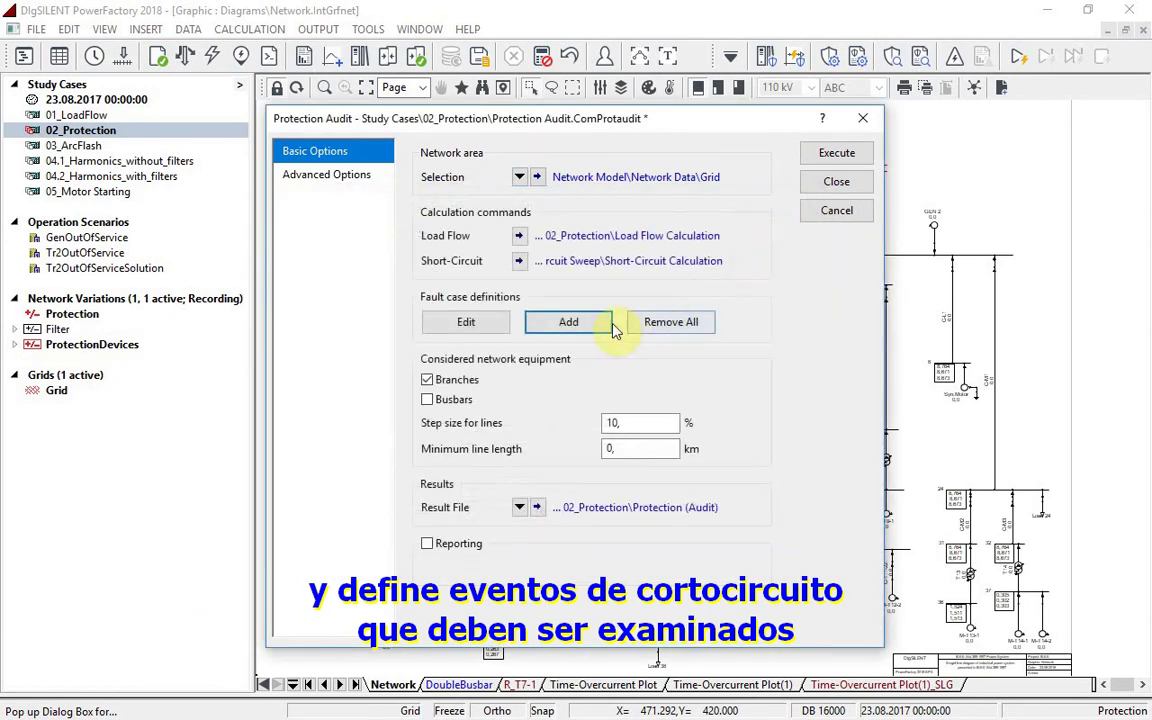
left_click(595, 325)
left_click(640, 440)
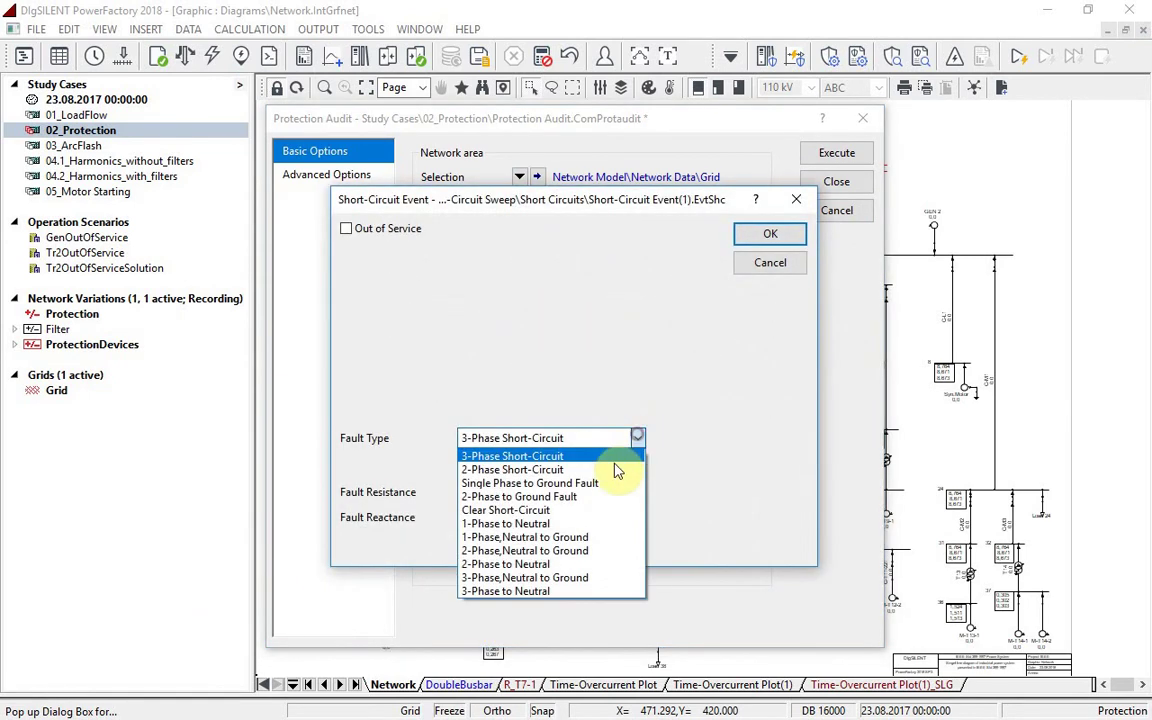
left_click(610, 472)
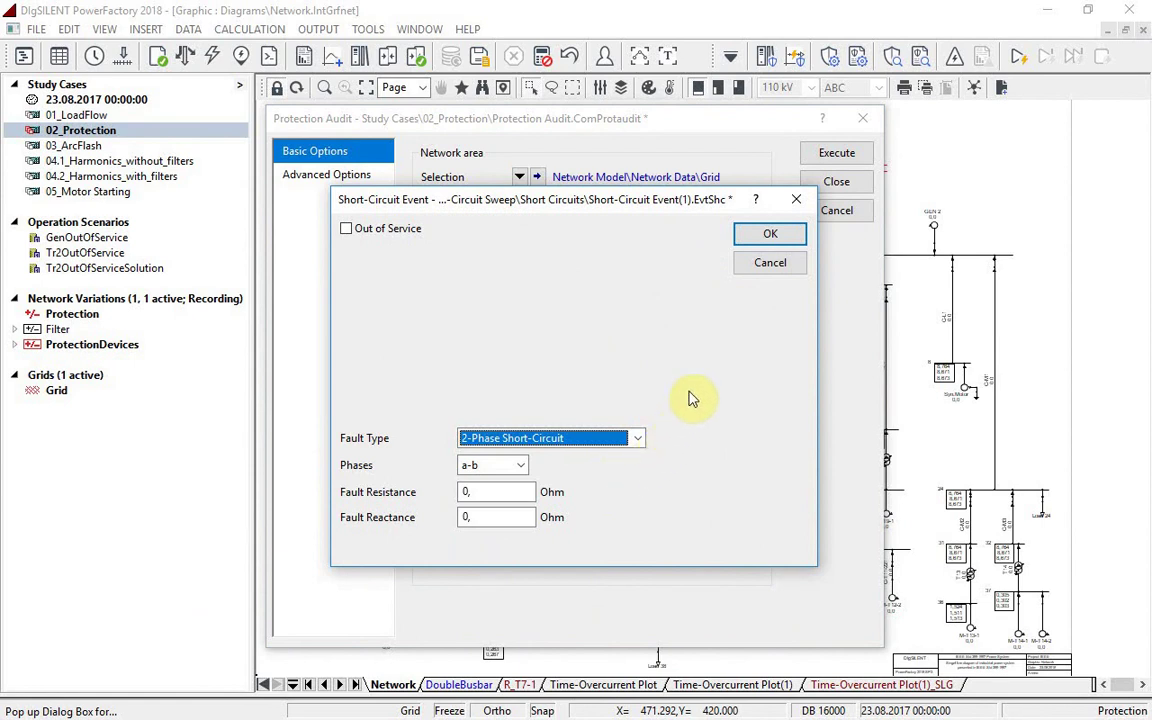
left_click(764, 234)
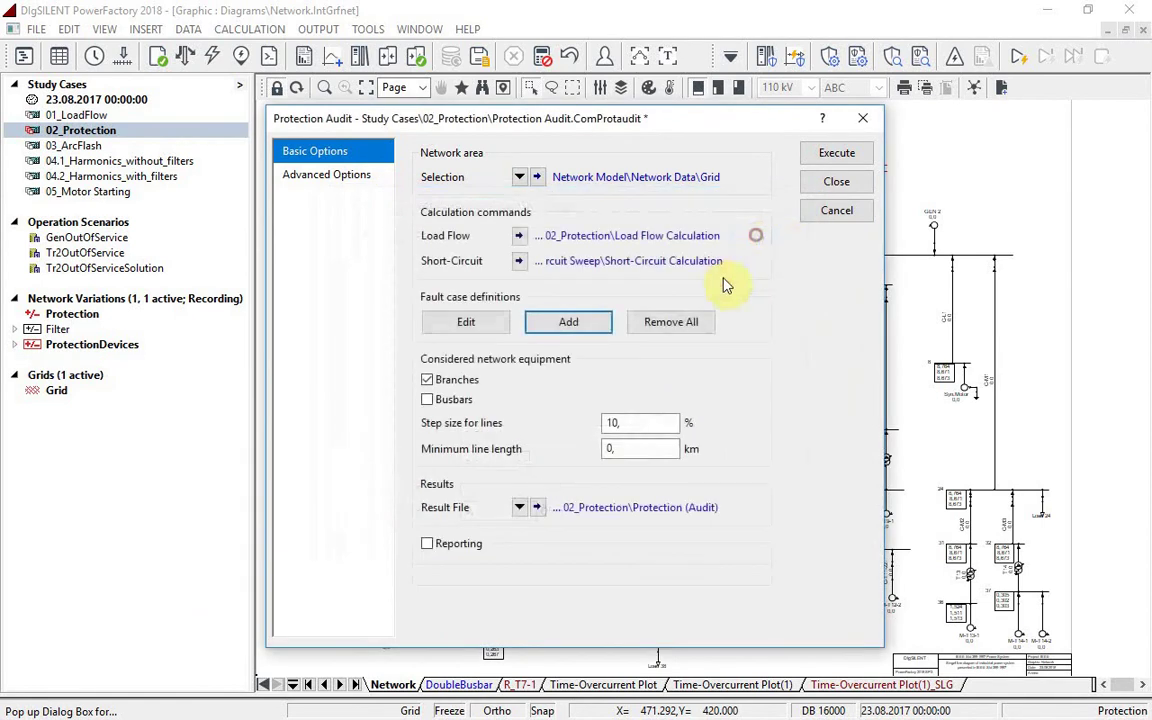
Add a Single Phase to Ground fault case on phase b and run the audit
left_click(594, 326)
left_click(637, 438)
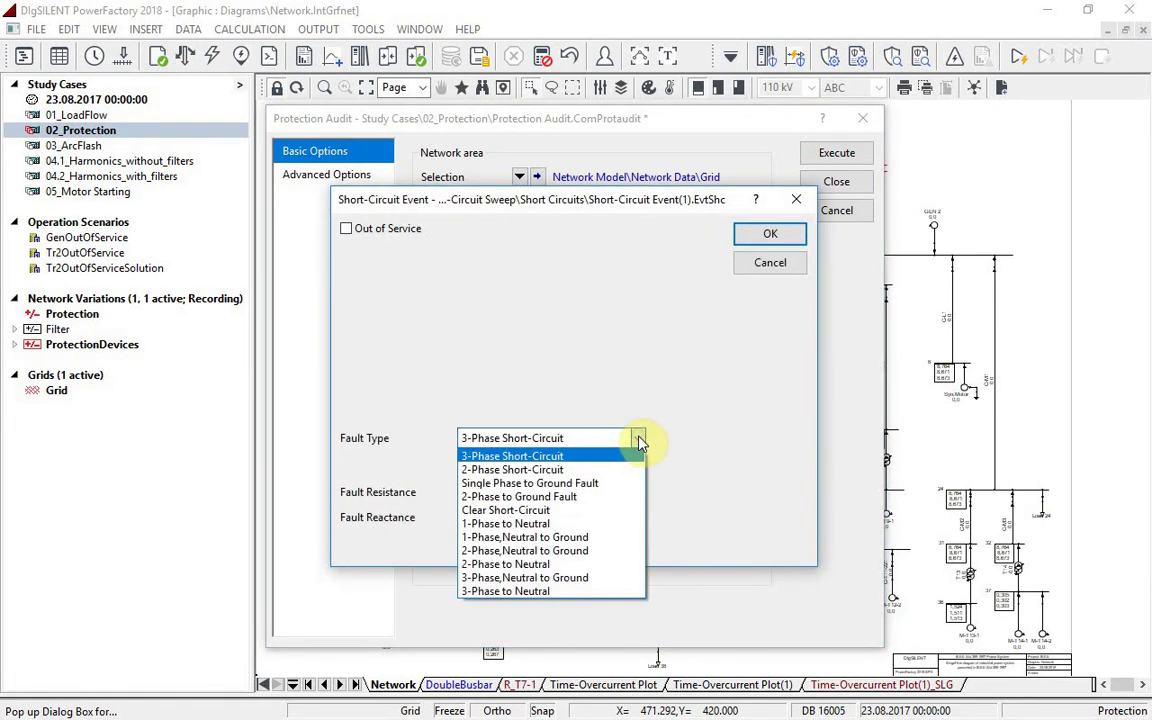
left_click(627, 483)
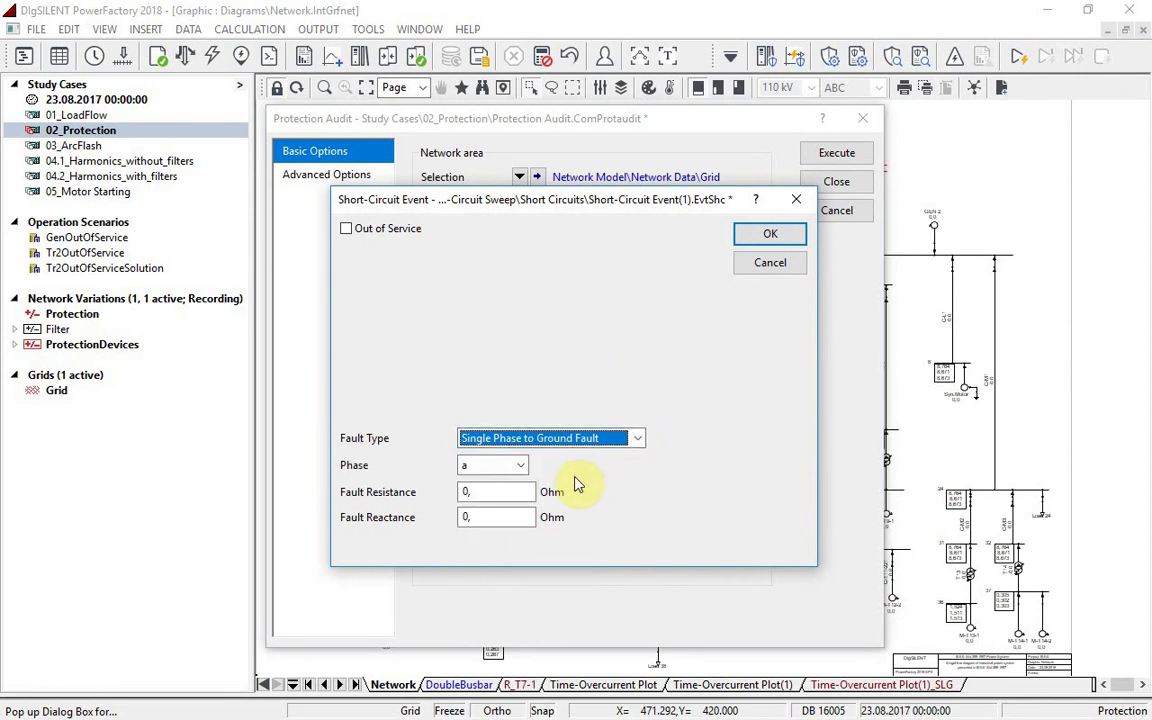
left_click(519, 467)
left_click(515, 496)
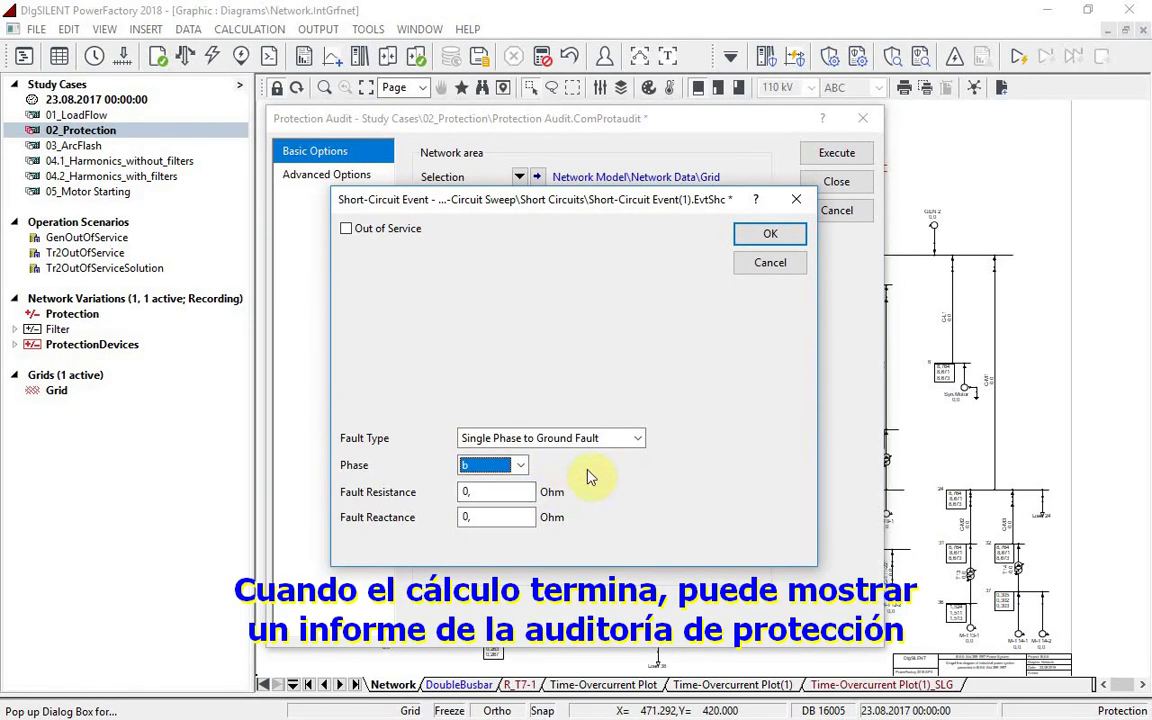
left_click(765, 235)
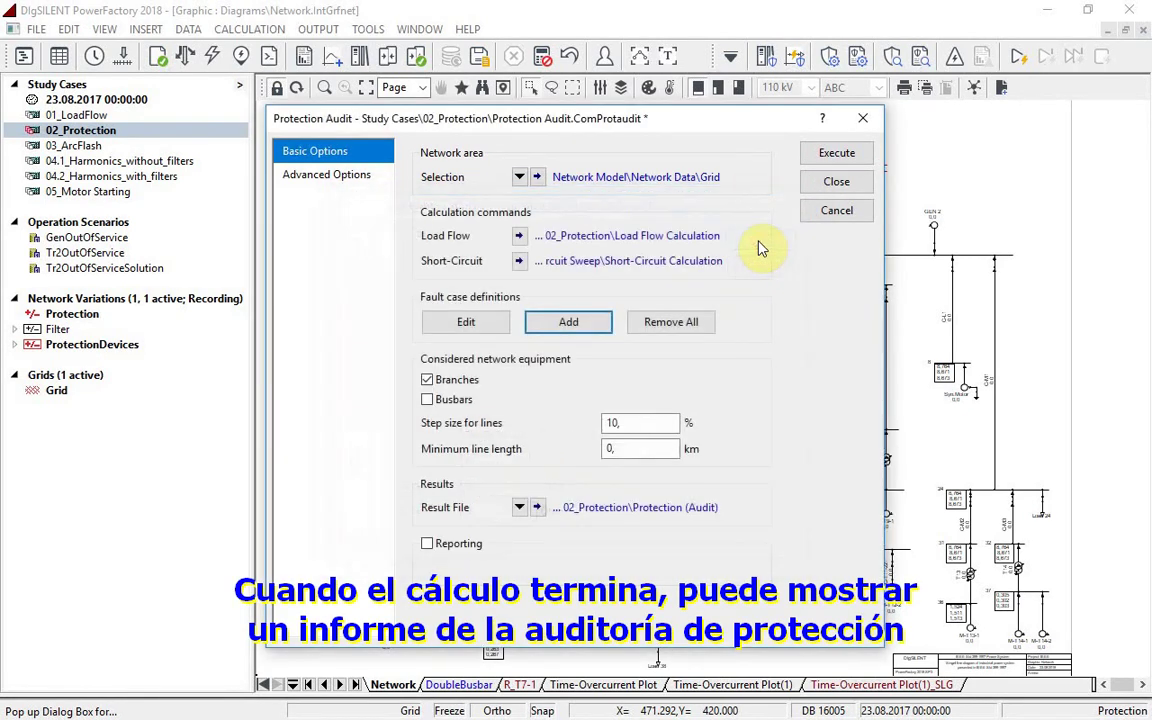
left_click(833, 154)
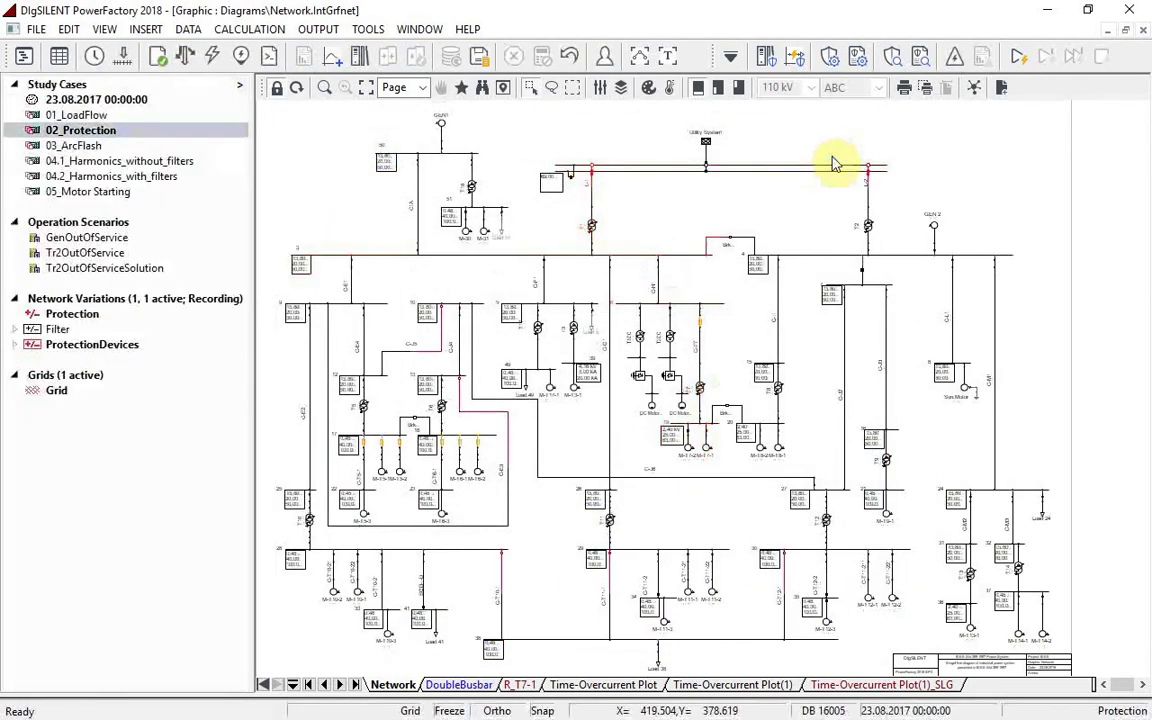
Generate the Protection Audit Results report verifying device coordination with a 0,15 s margin
left_click(922, 52)
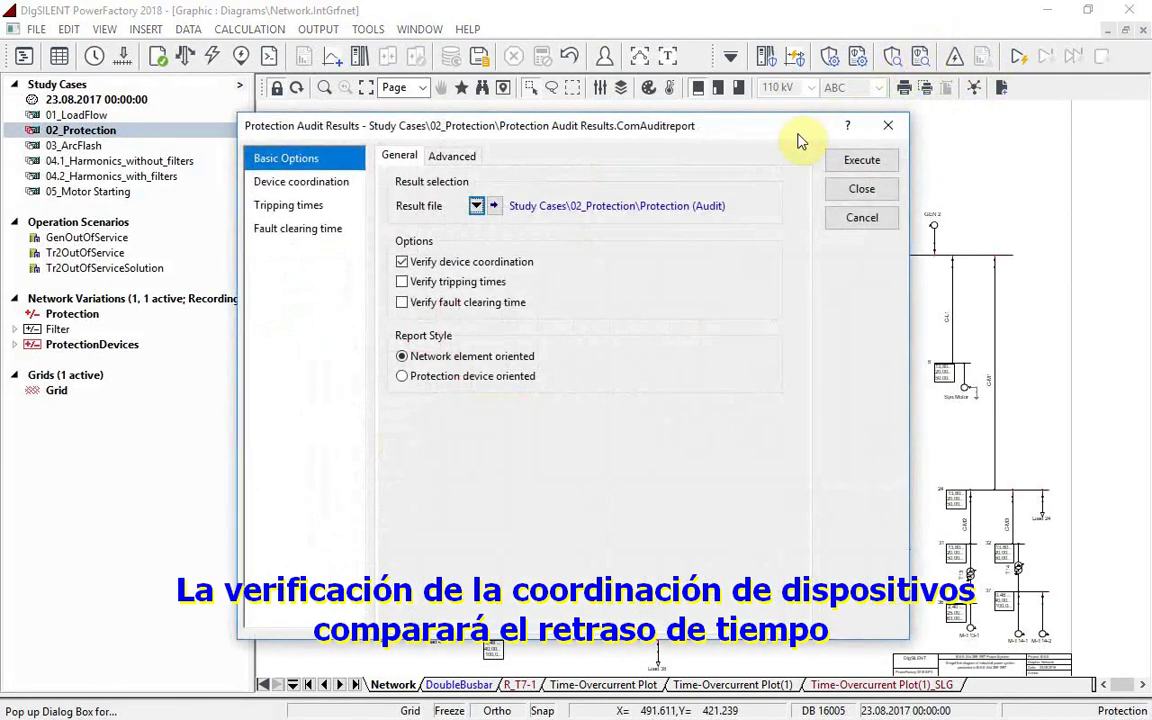
left_click(325, 184)
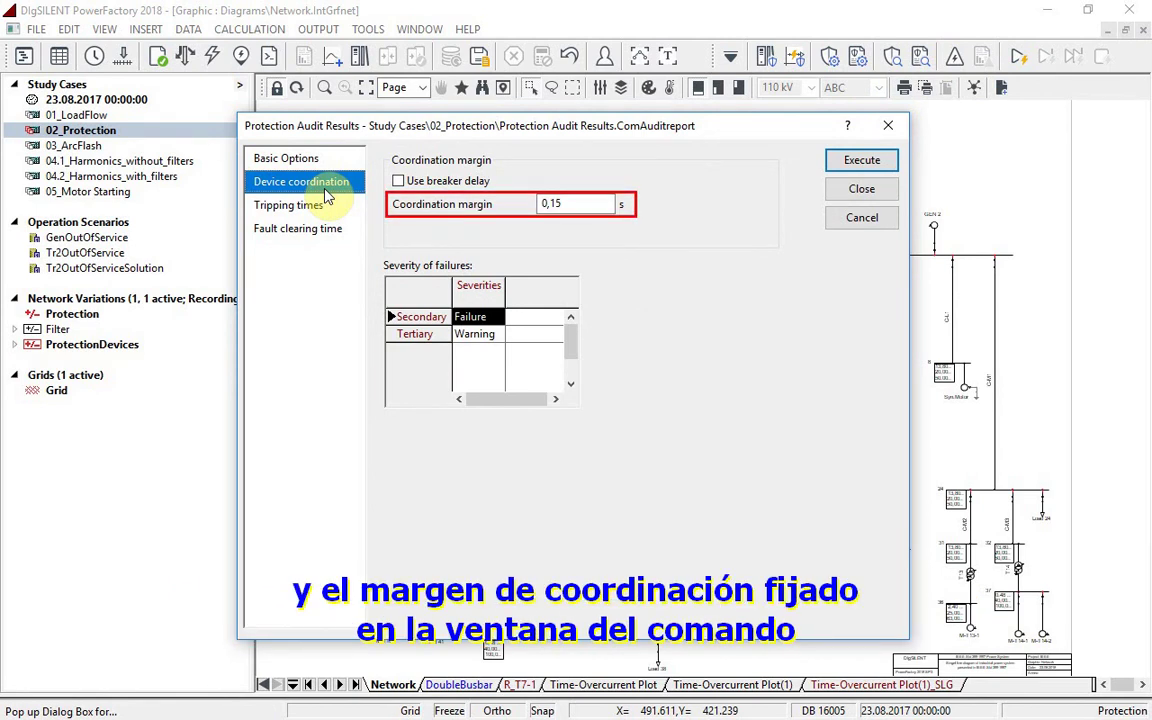
left_click(283, 160)
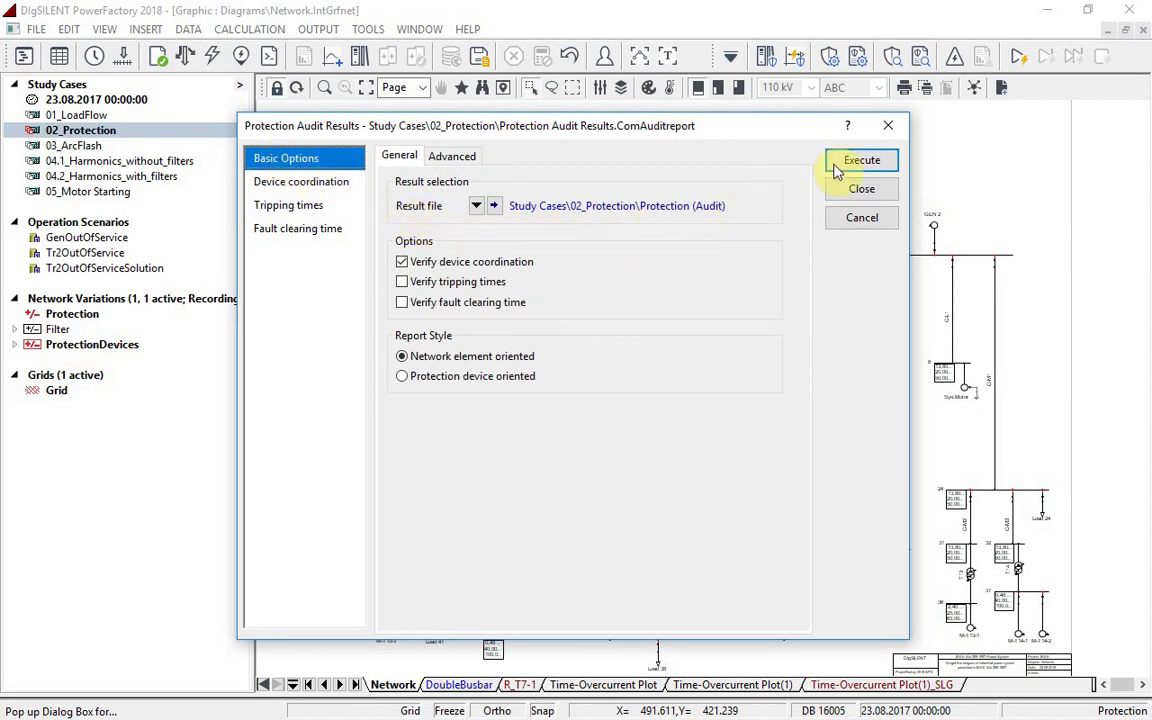
left_click(864, 160)
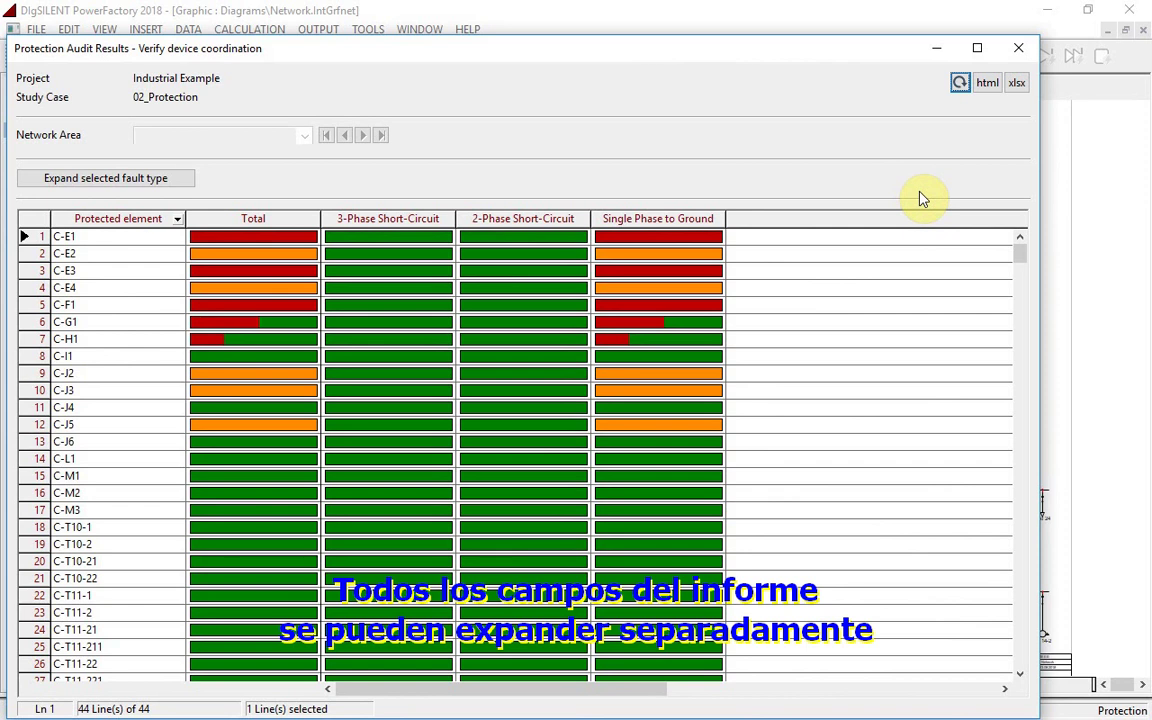
Open C-H1's detailed 1ph (b) margins, showing R_T1_sec against R_C-H1 at -0,080
left_click(337, 339)
left_click(658, 339)
left_click(149, 177)
left_click(31, 357)
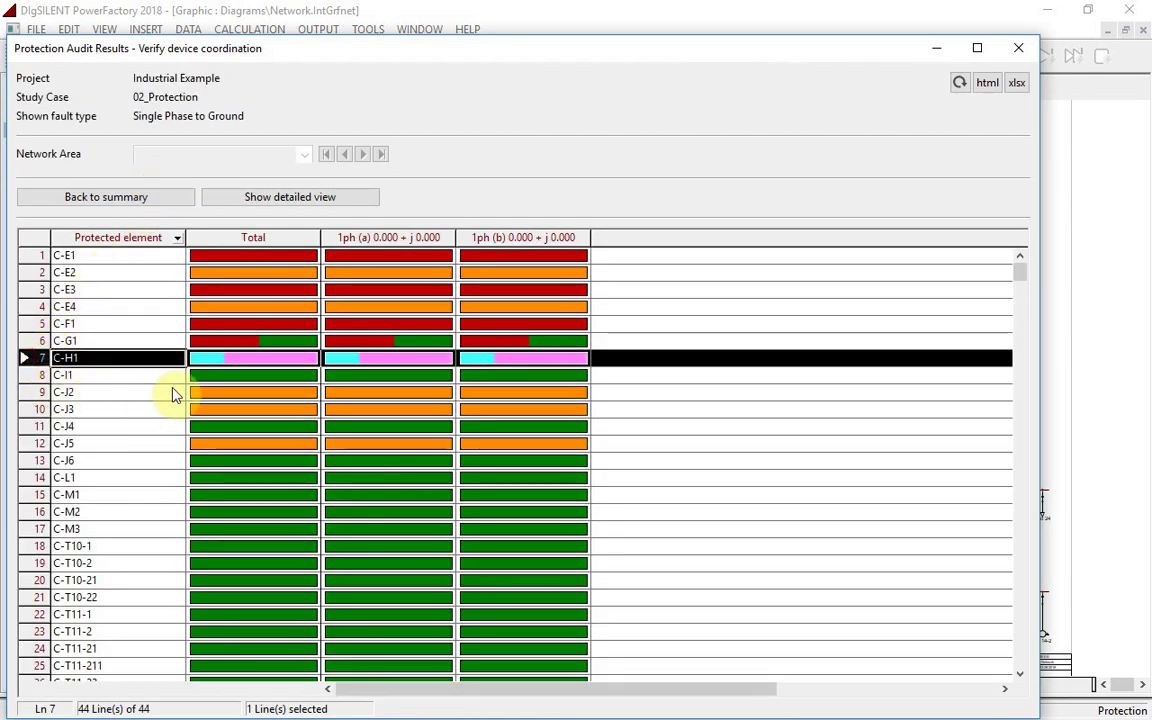
left_click(527, 358)
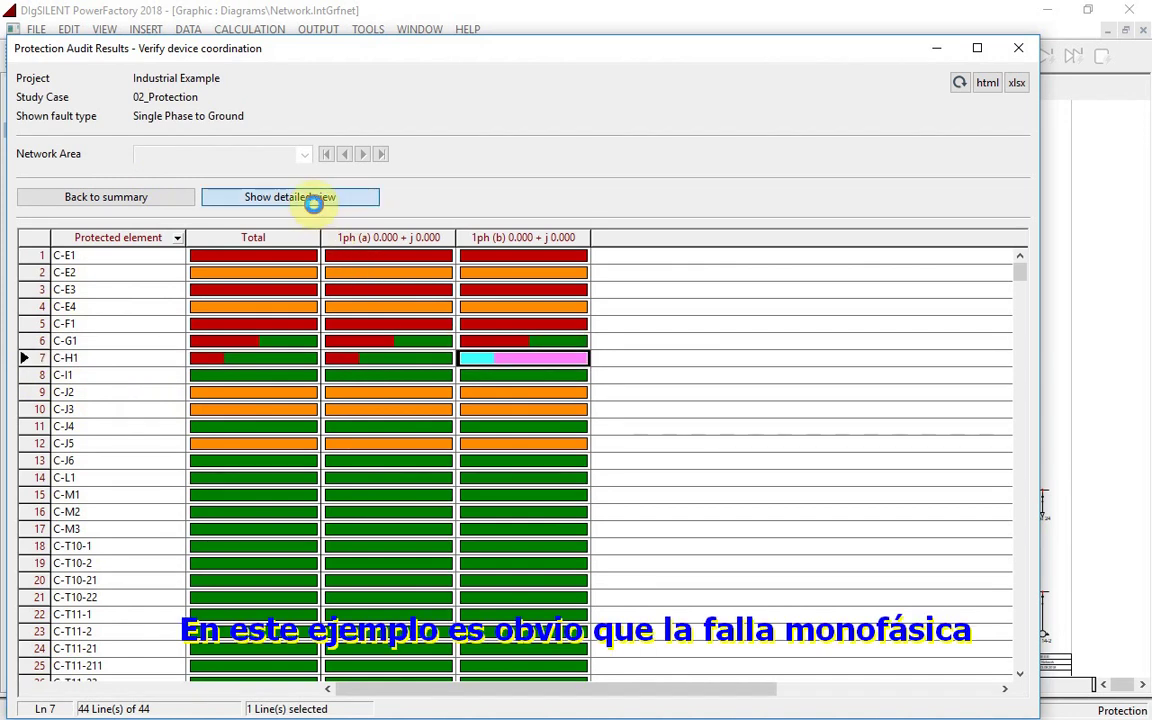
left_click(313, 199)
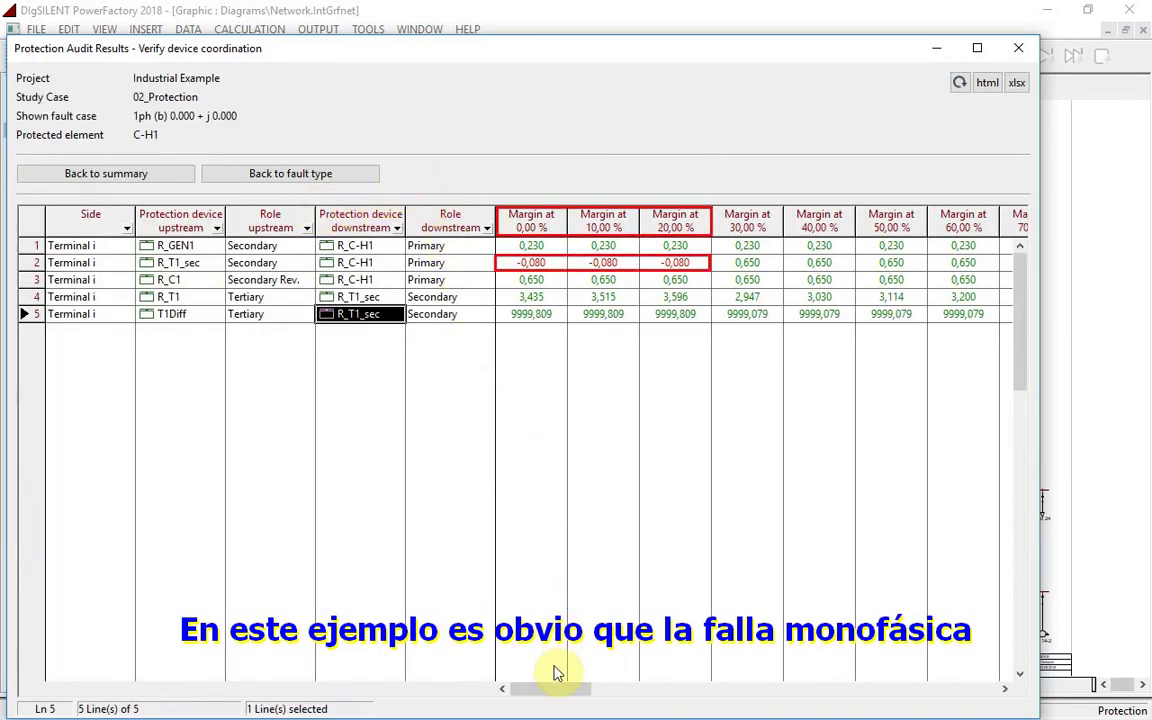
left_click_drag(565, 689, 532, 710)
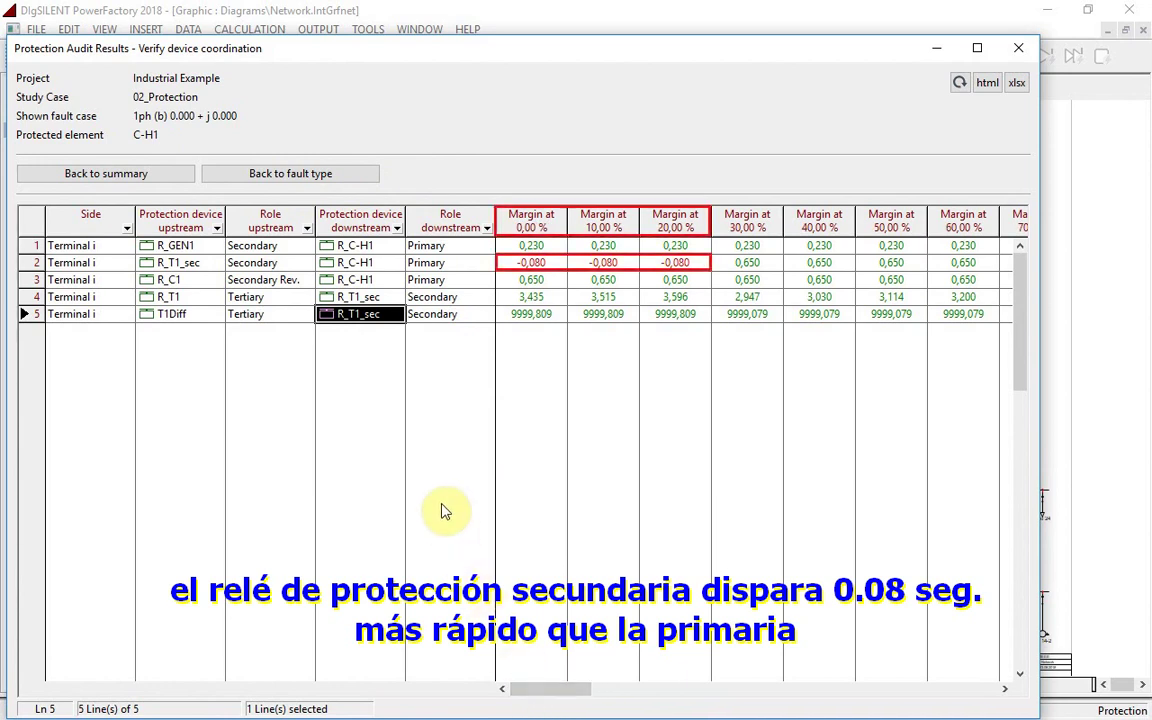
left_click(166, 262)
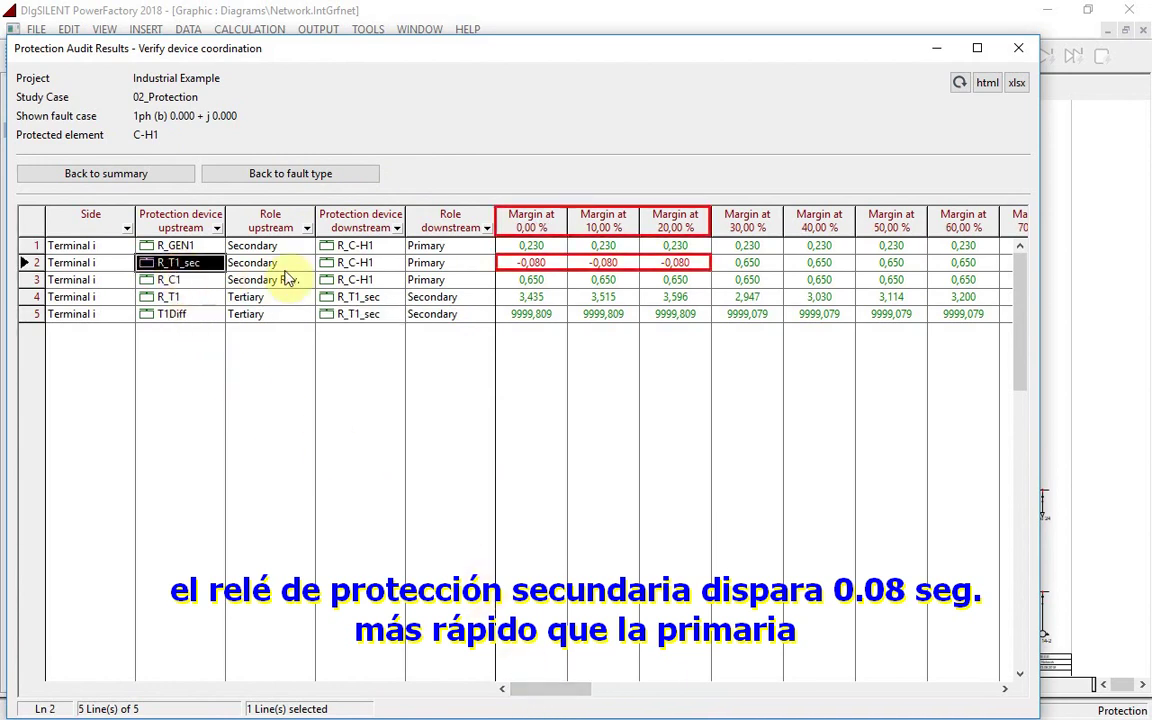
Mark relay R_C-H1 in the network graphic
left_click(362, 264)
right_click(362, 264)
left_click(463, 318)
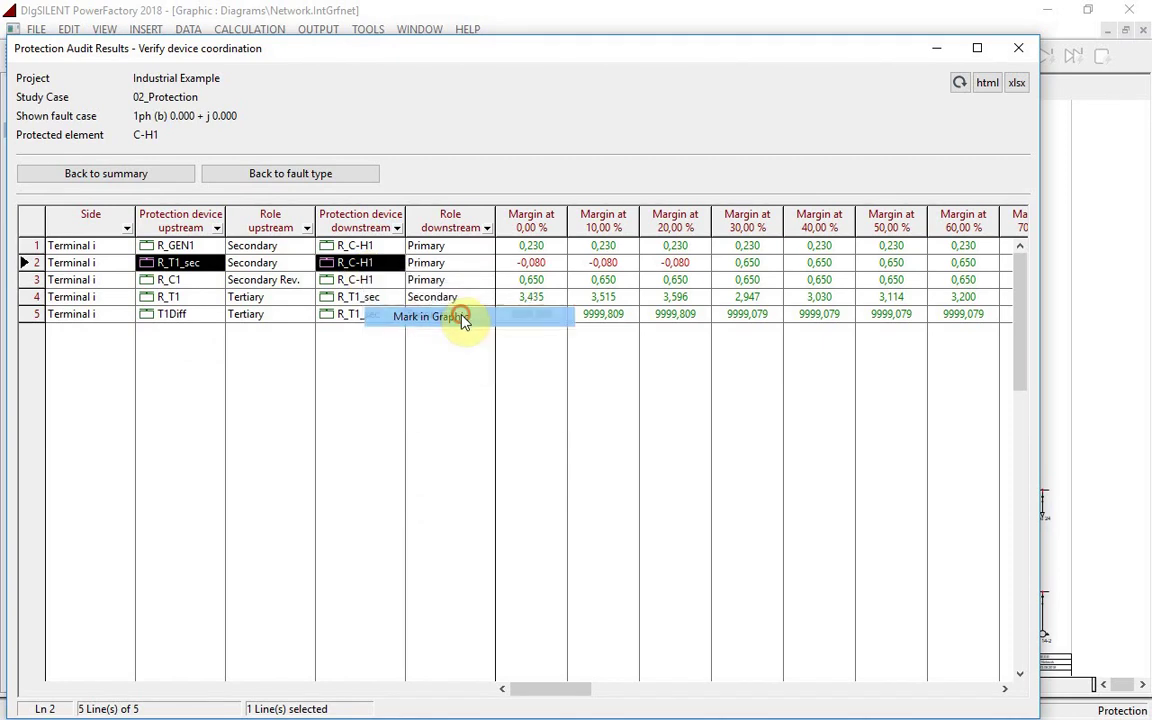
left_click(810, 289)
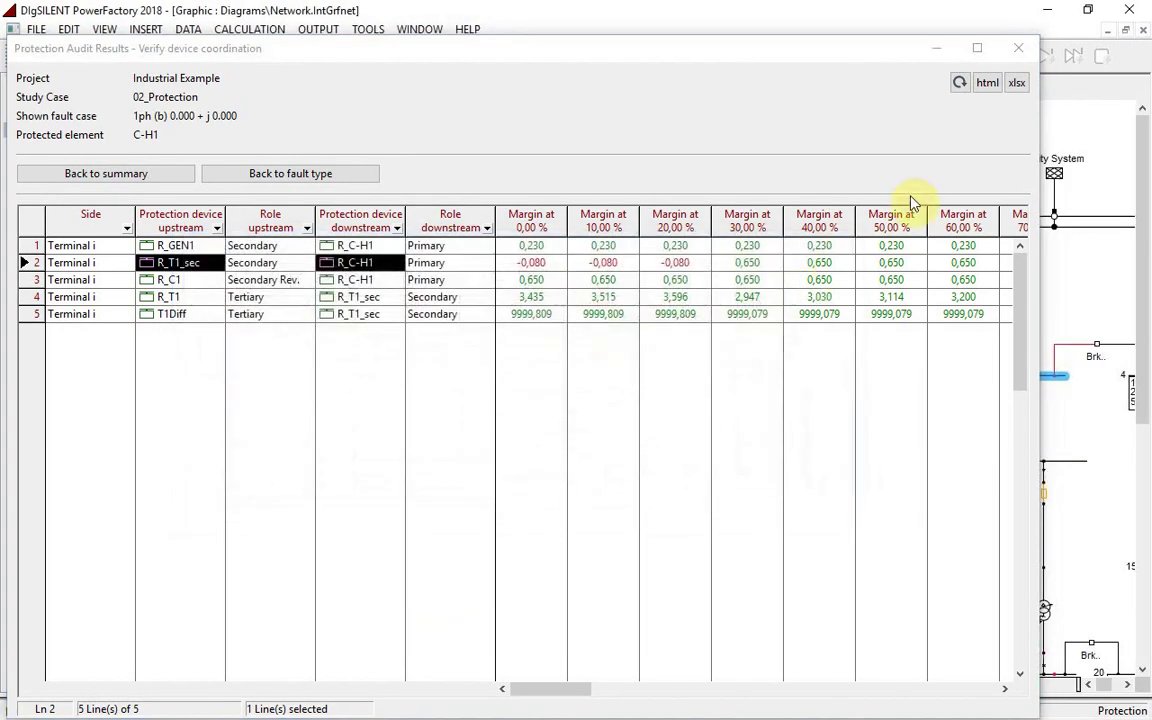
left_click(938, 50)
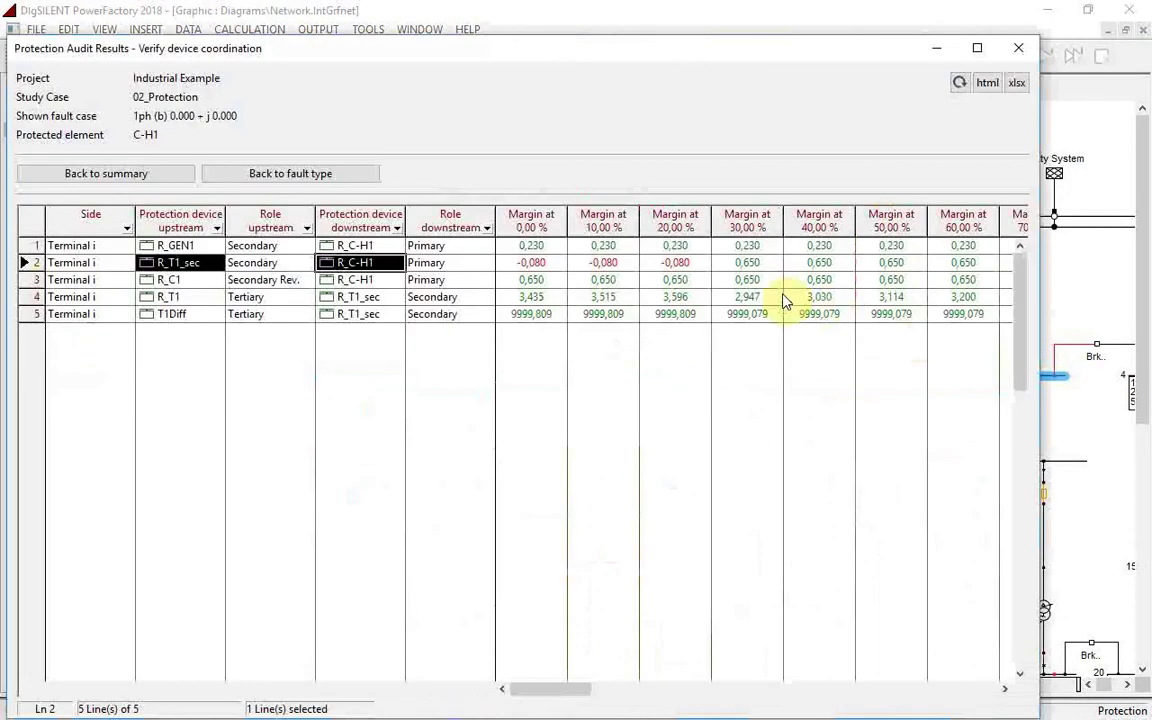
Create a new time-overcurrent plot for relay R_T1_sec
right_click(203, 268)
left_click(222, 297)
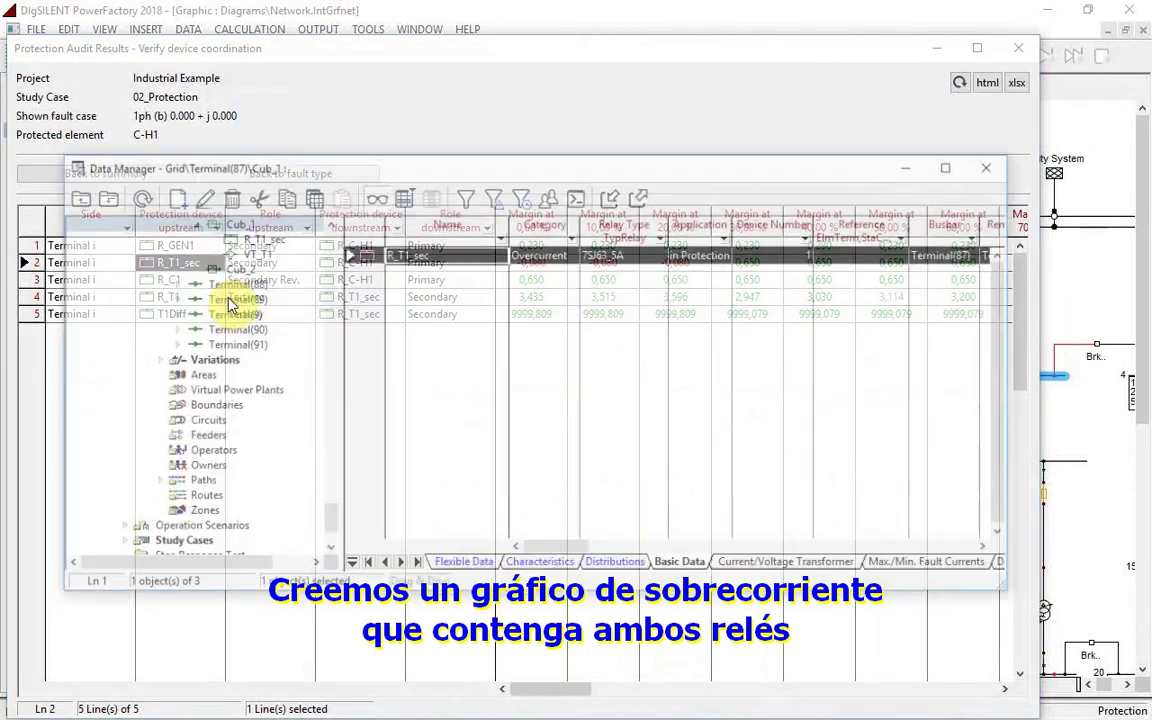
right_click(380, 262)
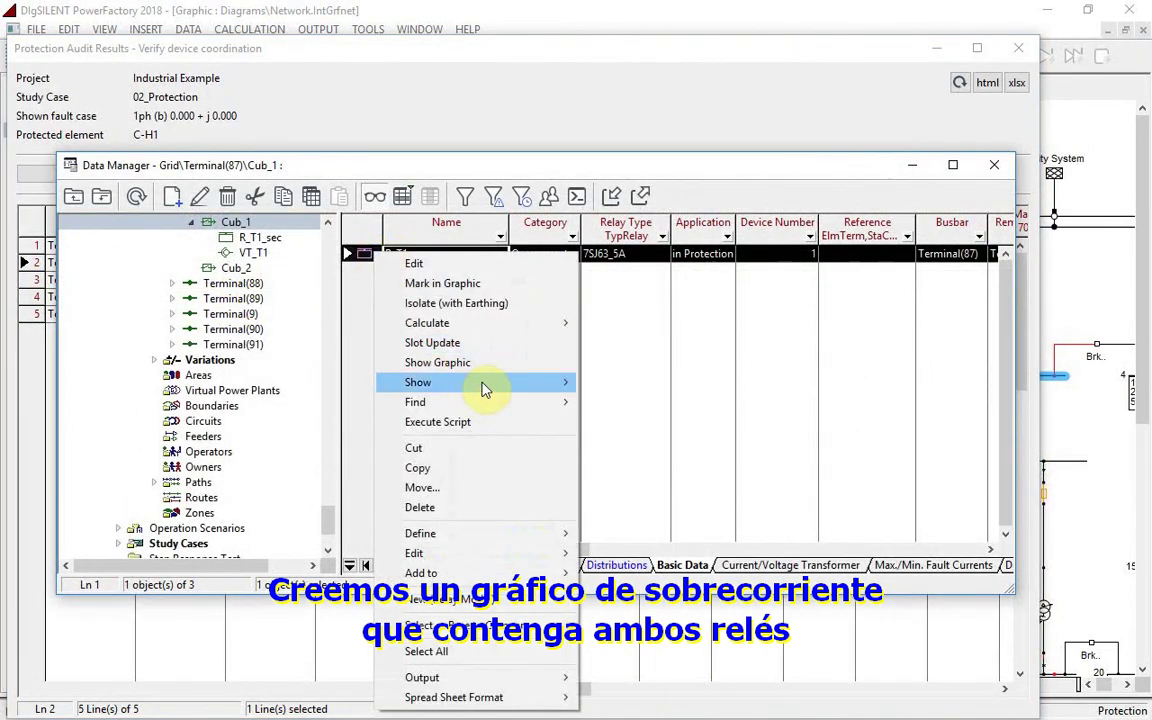
mouse_move(516, 385)
left_click(681, 461)
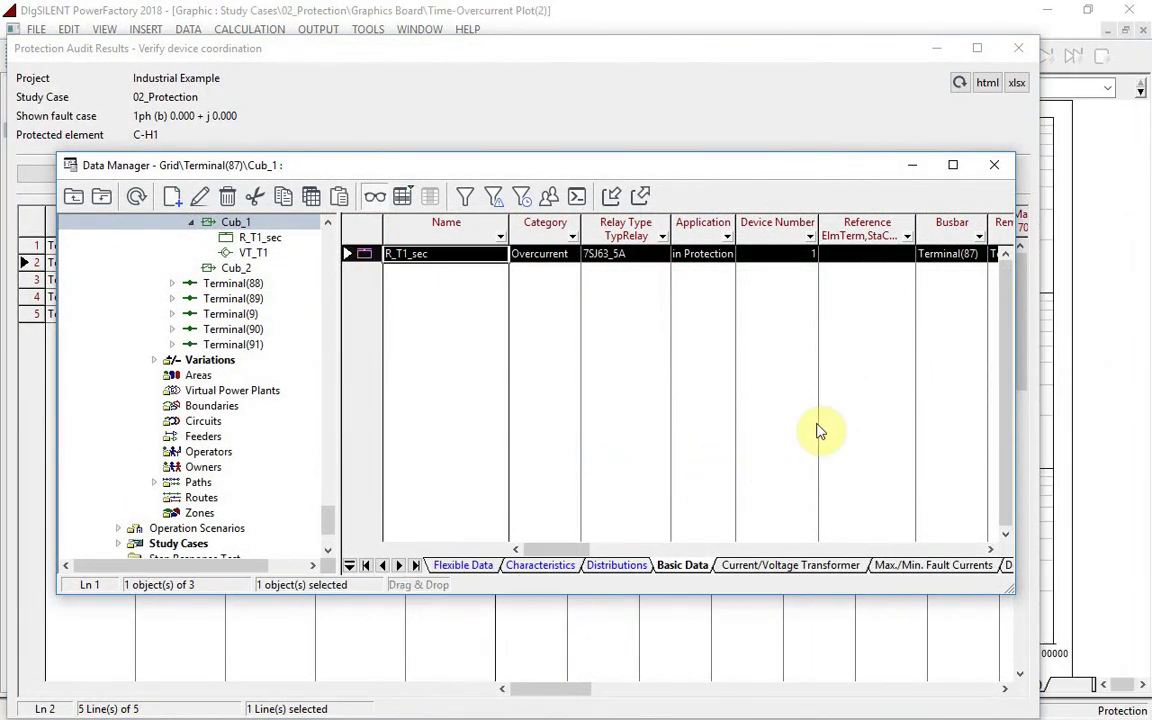
left_click(995, 165)
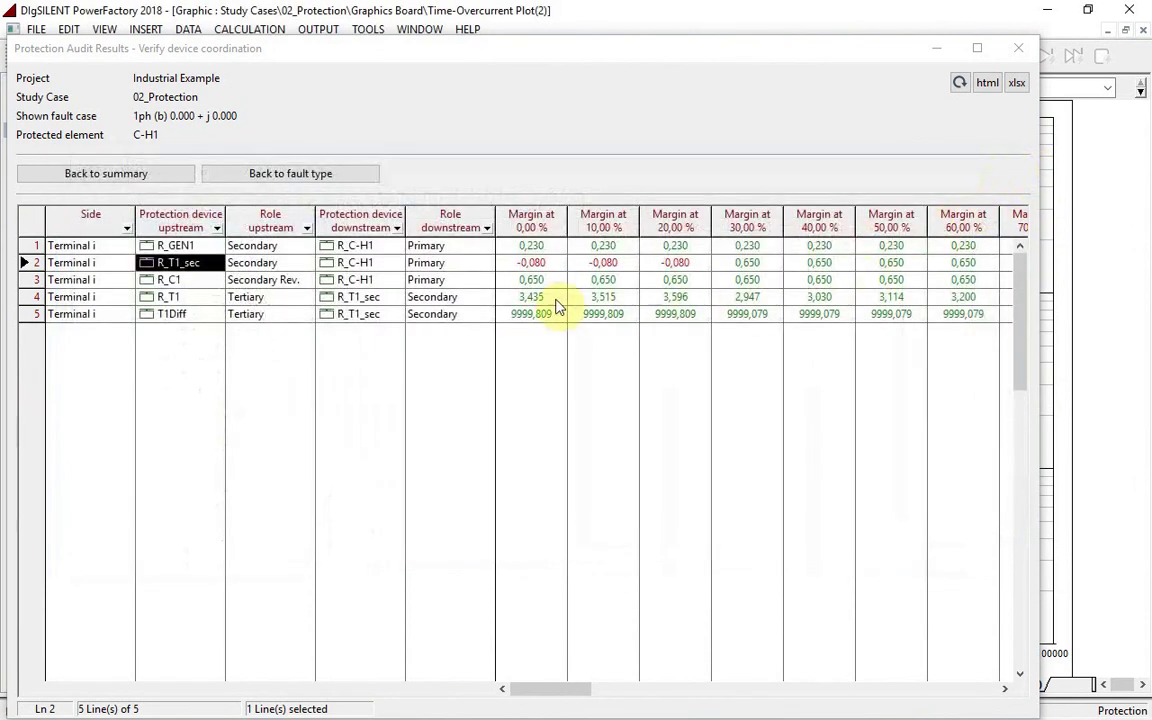
Add R_C-H1 to the plot, close the audit results, and return to the Network diagram
right_click(372, 266)
left_click(420, 291)
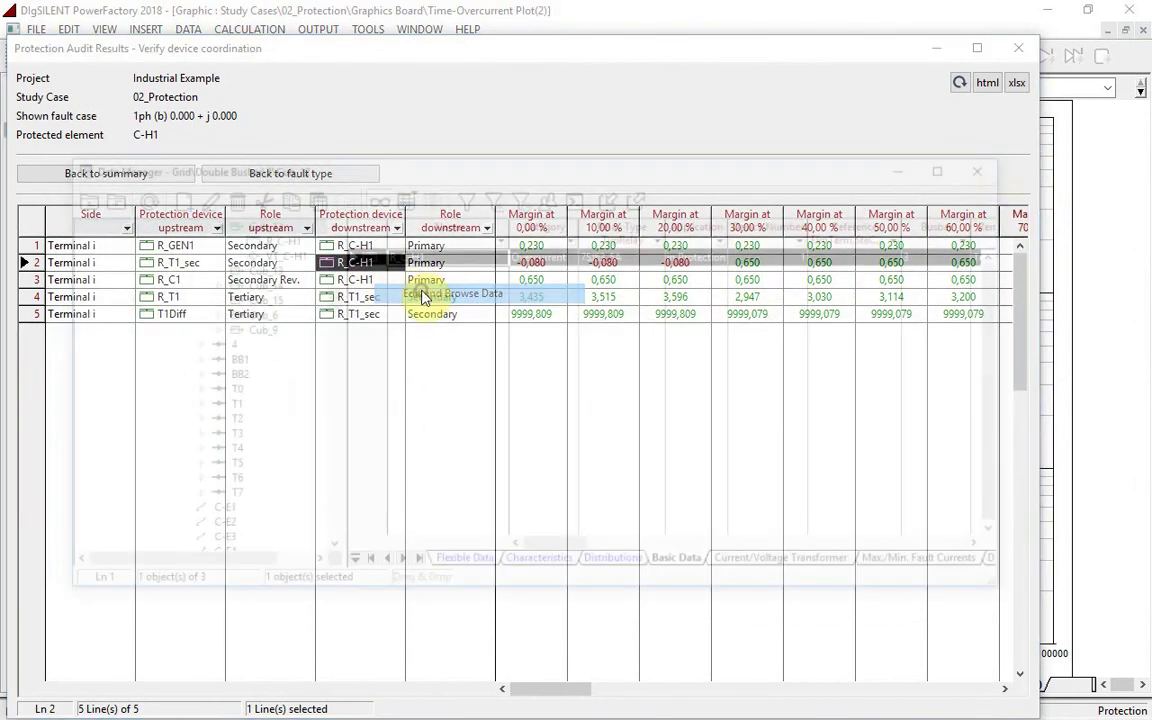
right_click(370, 258)
mouse_move(476, 386)
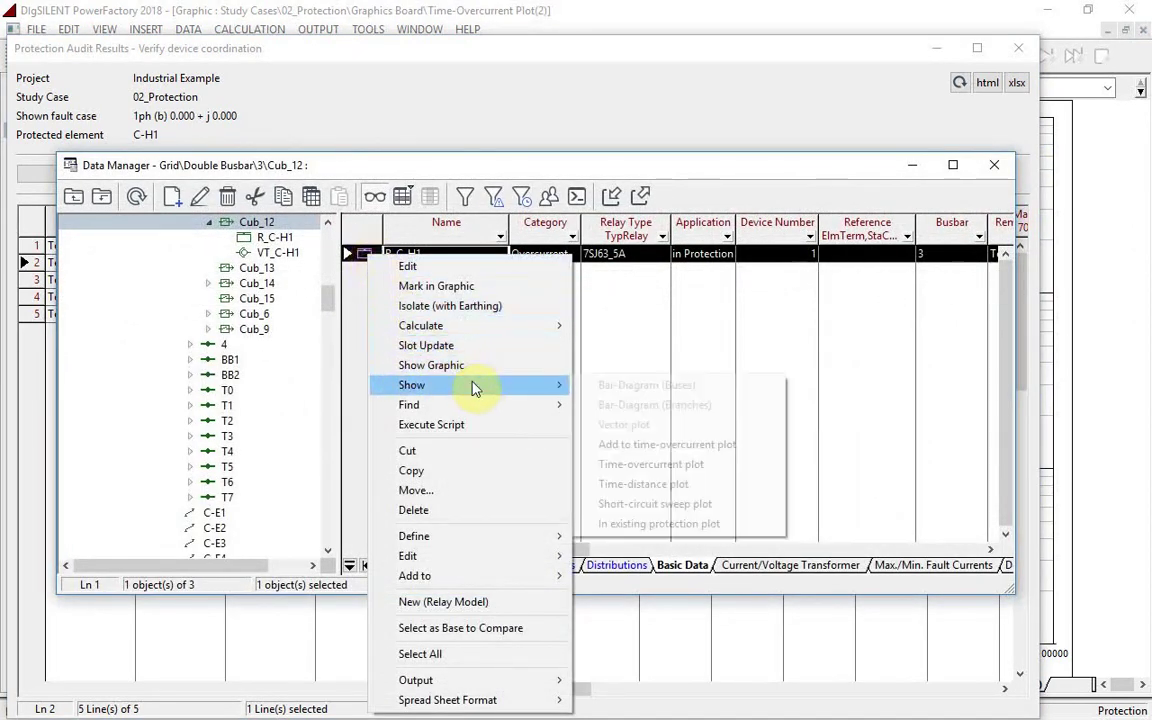
left_click(712, 444)
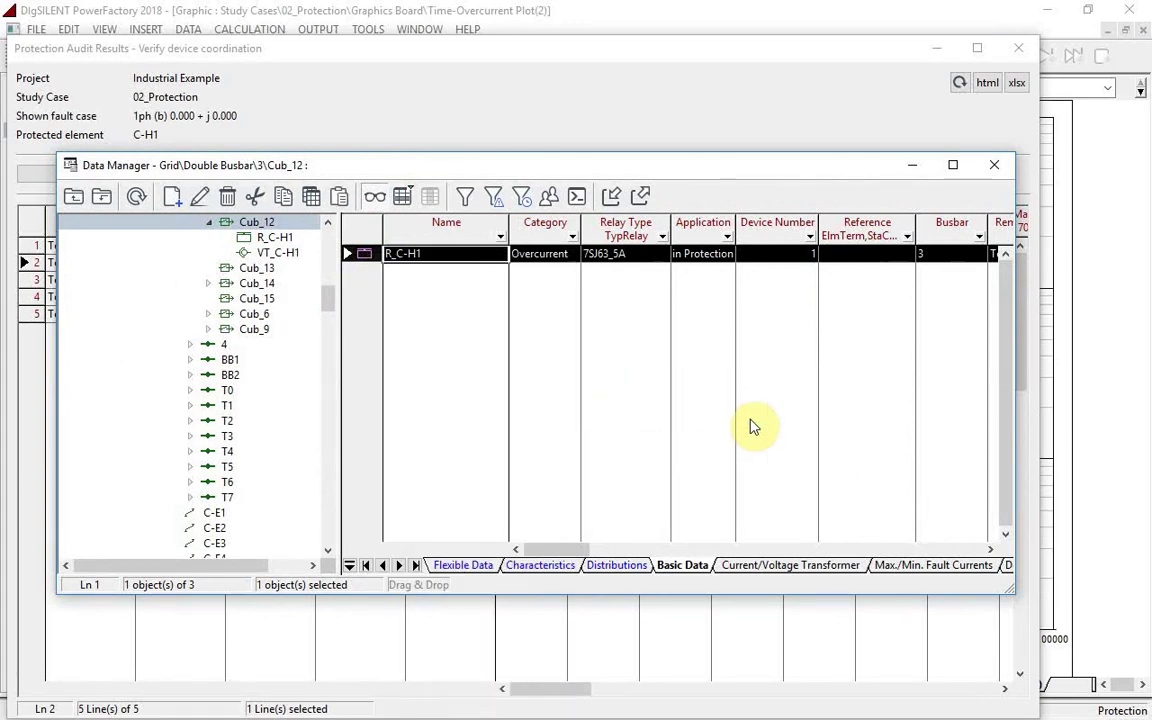
left_click(995, 165)
left_click(1018, 47)
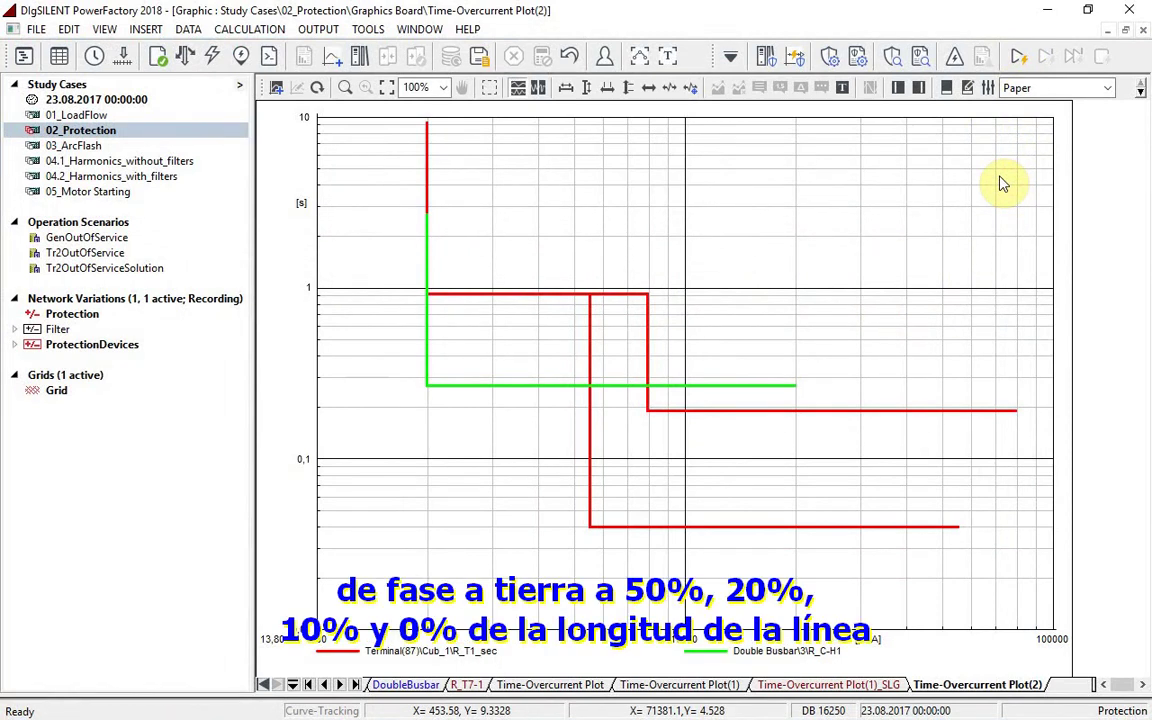
left_click(313, 684)
left_click(382, 684)
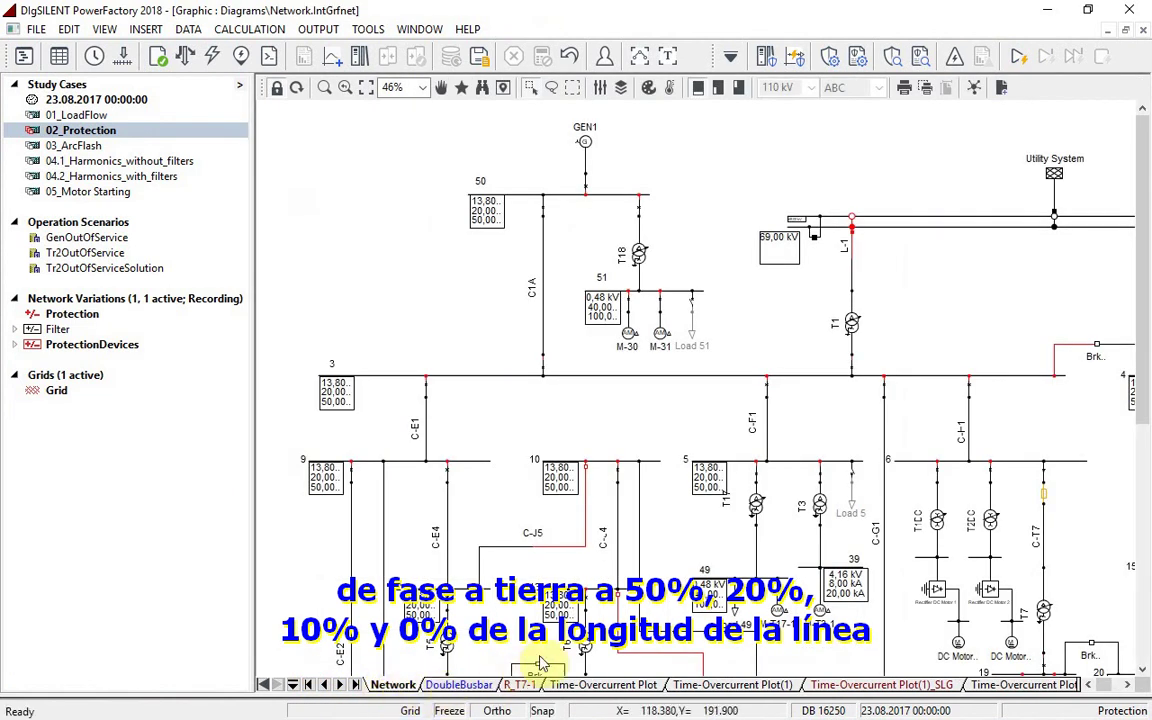
Run a single phase to ground short-circuit on line C-H1
right_click(967, 440)
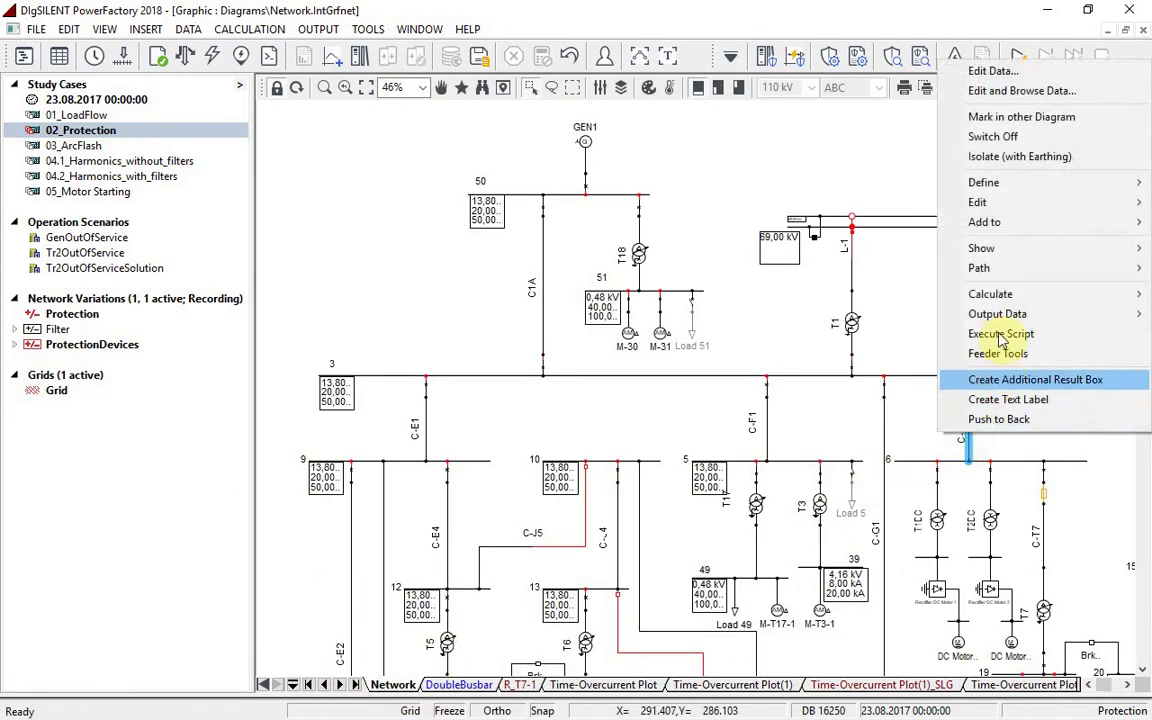
mouse_move(990, 294)
left_click(872, 274)
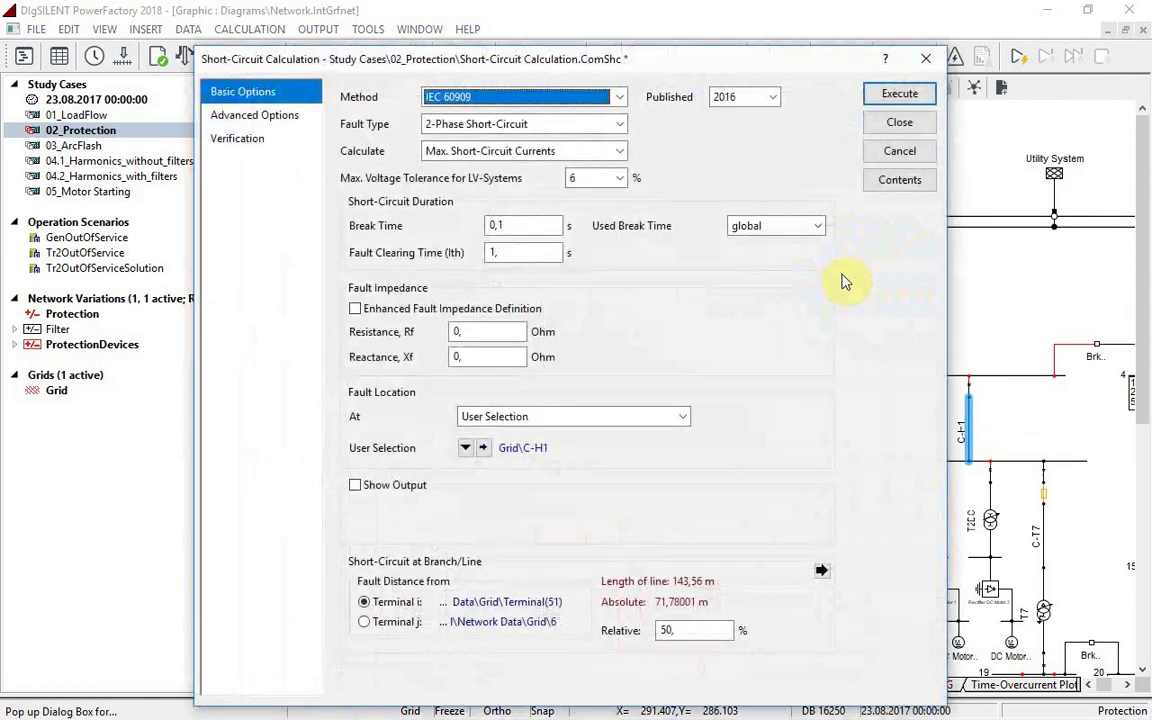
left_click(619, 123)
left_click(617, 171)
left_click(877, 97)
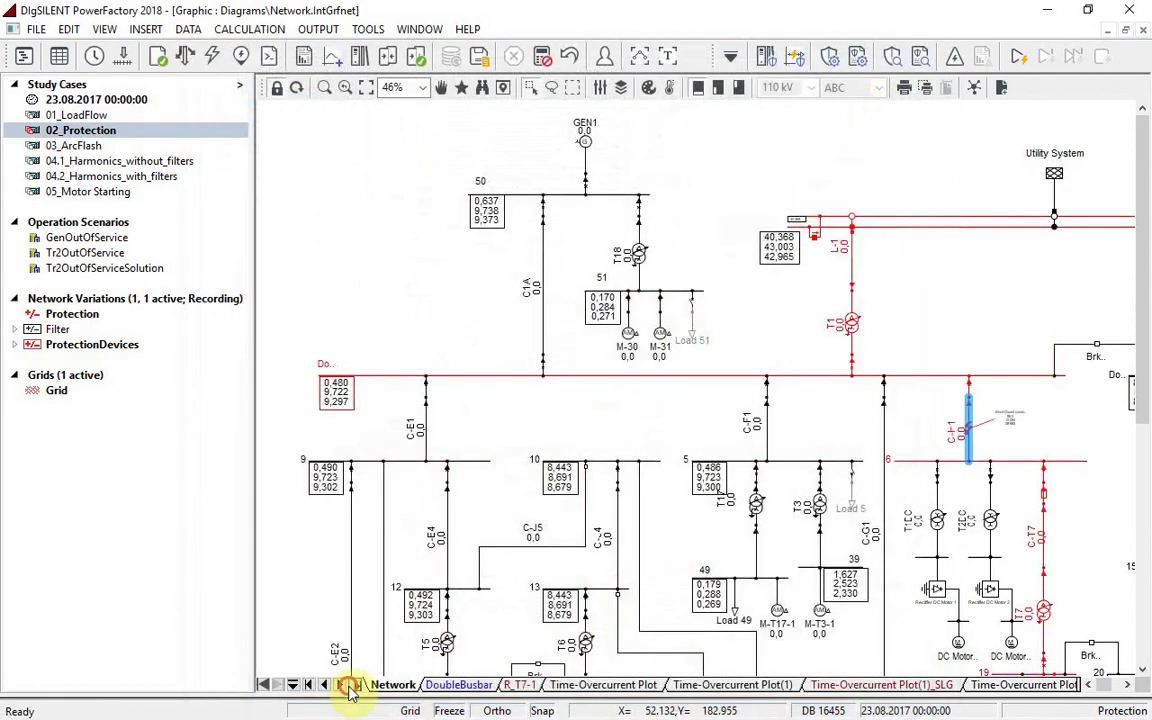
Compare trip times on Time-Overcurrent Plot(2): R_T1_sec 0.920 s, R_C-H1 0.270 s
left_click(958, 685)
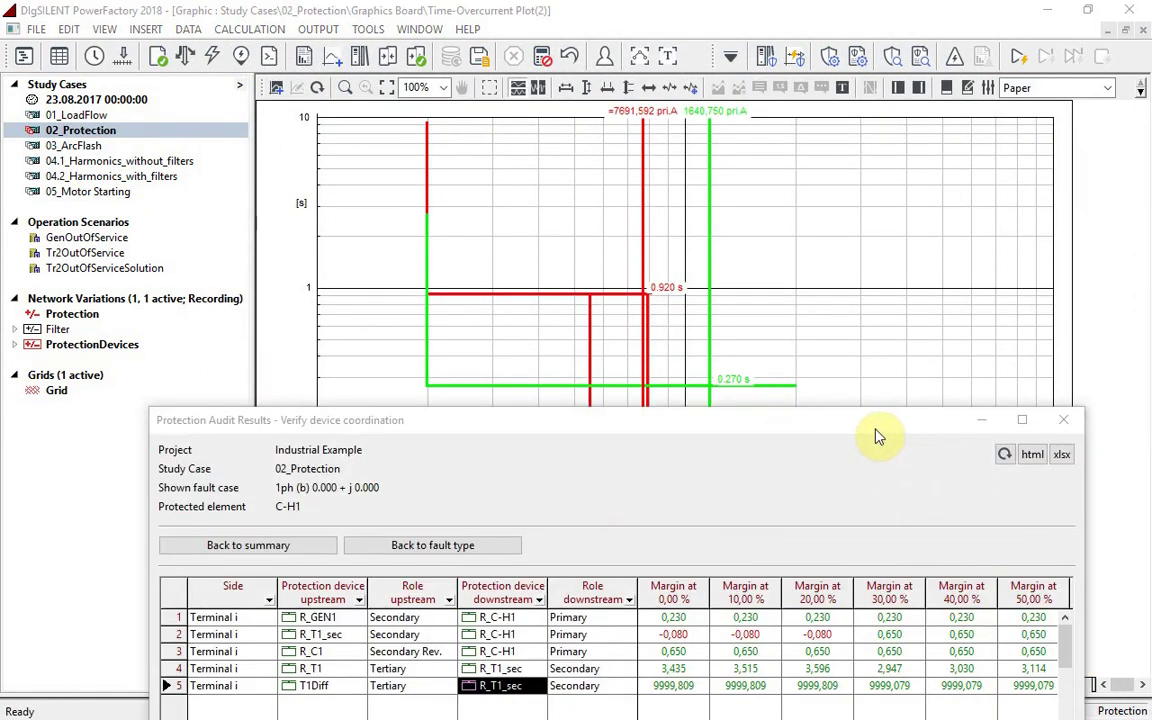
left_click_drag(877, 432, 887, 217)
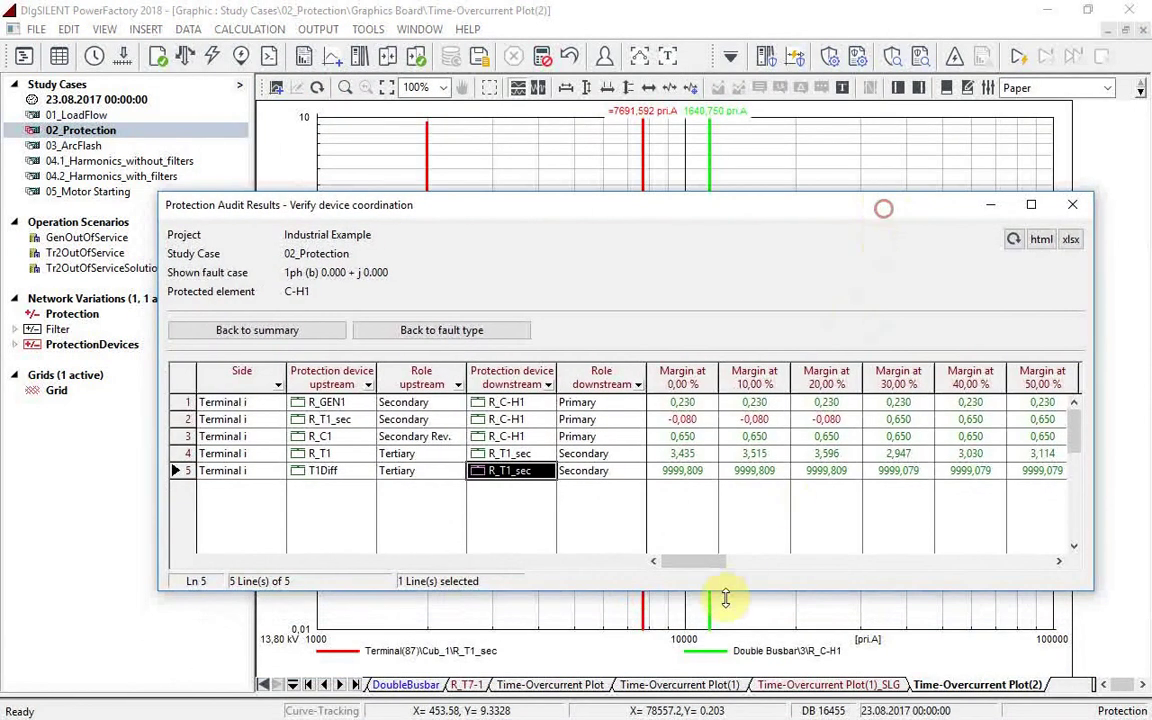
left_click_drag(706, 567, 727, 573)
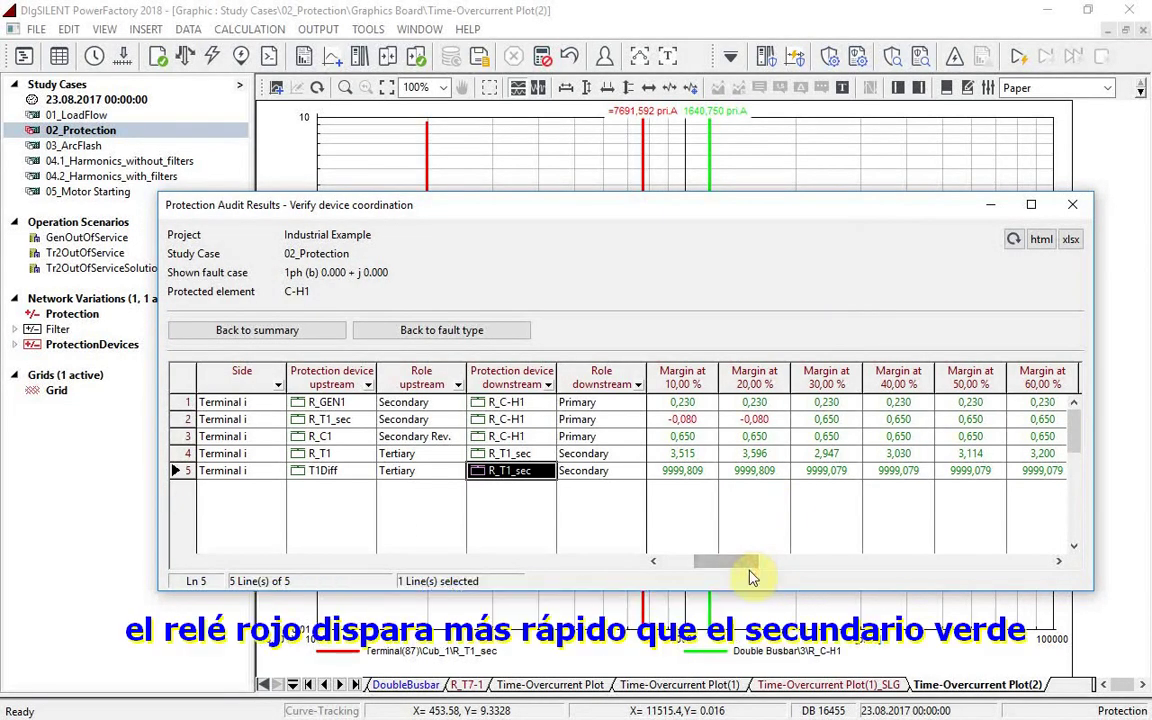
left_click_drag(933, 206, 948, 427)
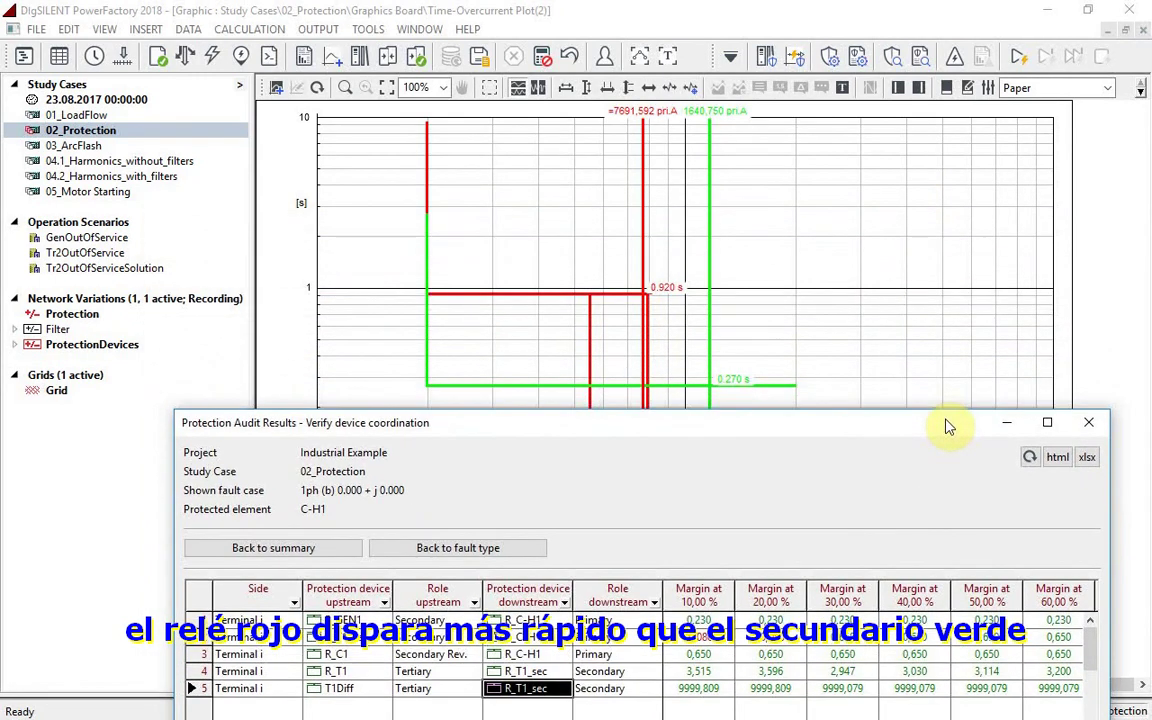
left_click(1005, 421)
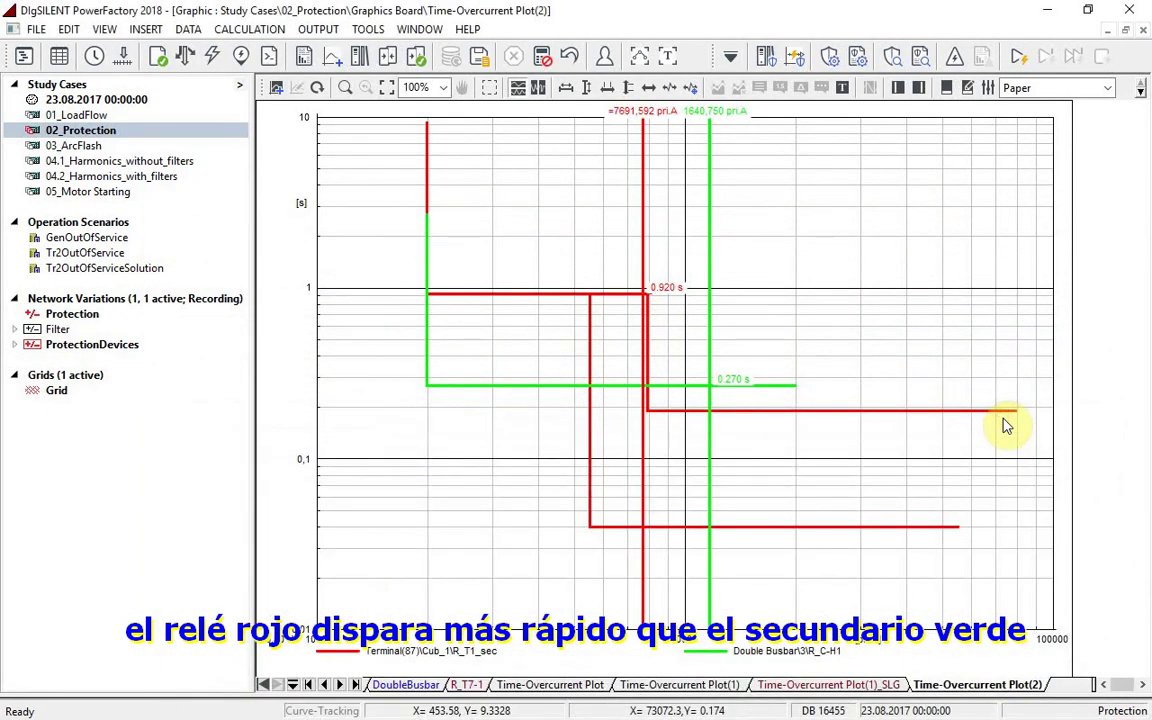
left_click(303, 685)
Rerun the C-H1 single-phase fault at 10 % of the line and view Time-Overcurrent Plot(2)
left_click(375, 684)
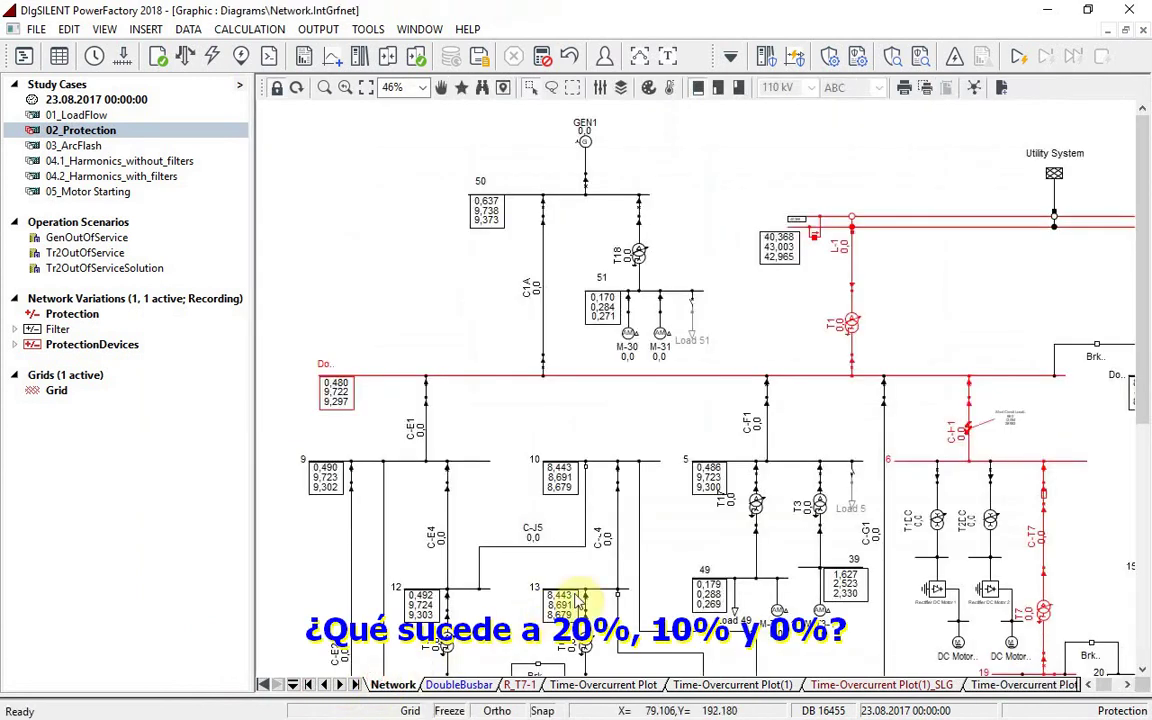
right_click(967, 437)
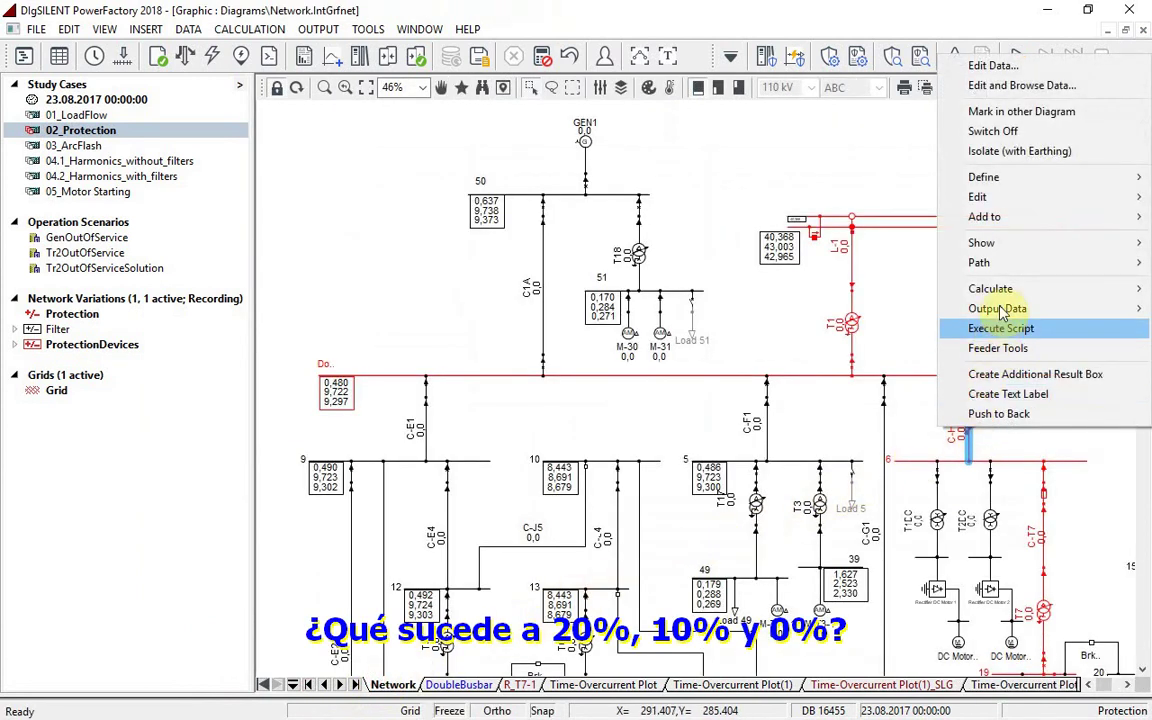
mouse_move(960, 289)
left_click(882, 267)
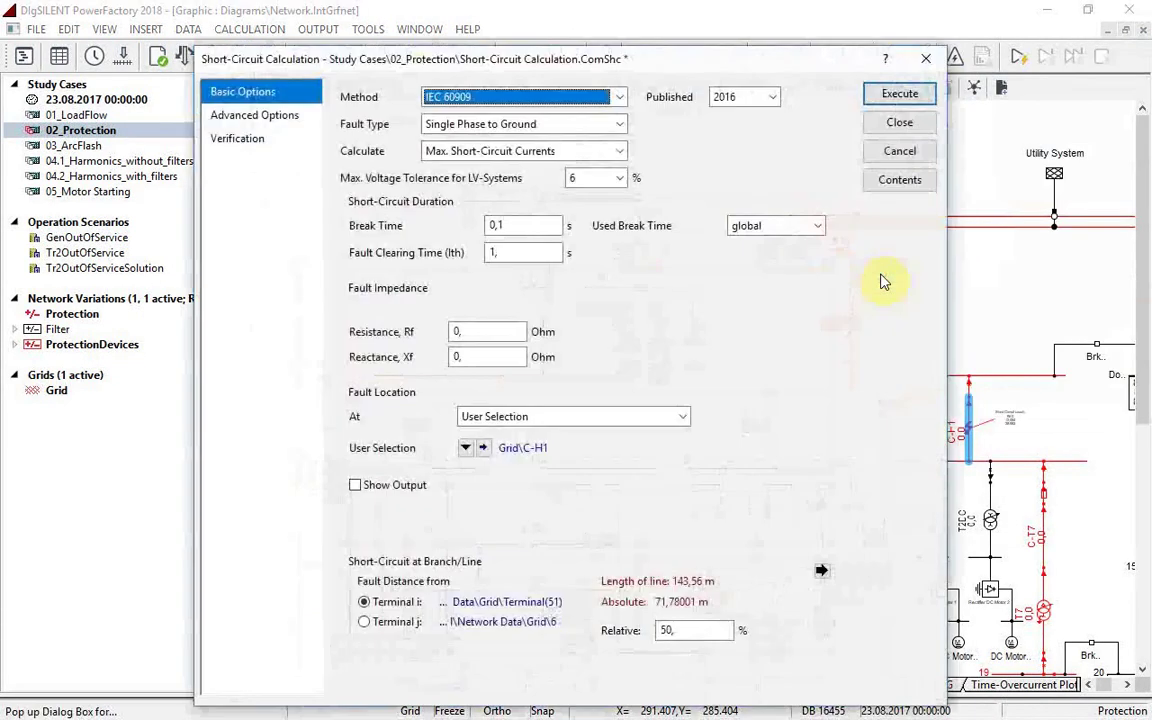
left_click(698, 624)
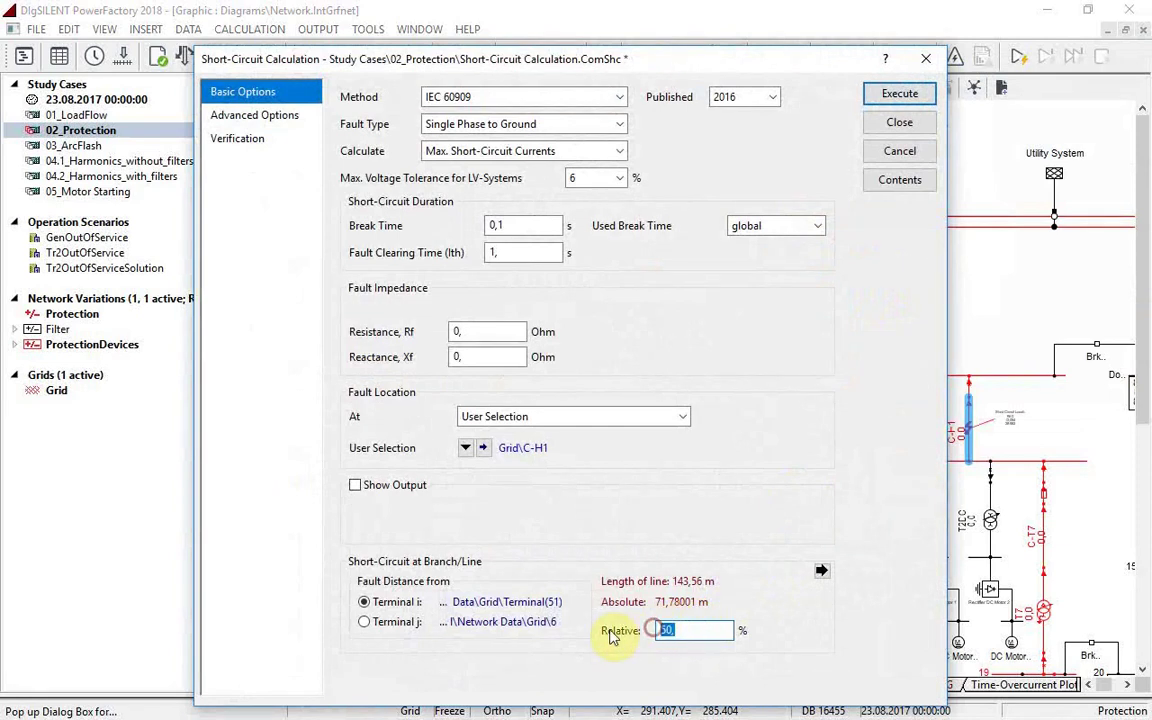
left_click(905, 97)
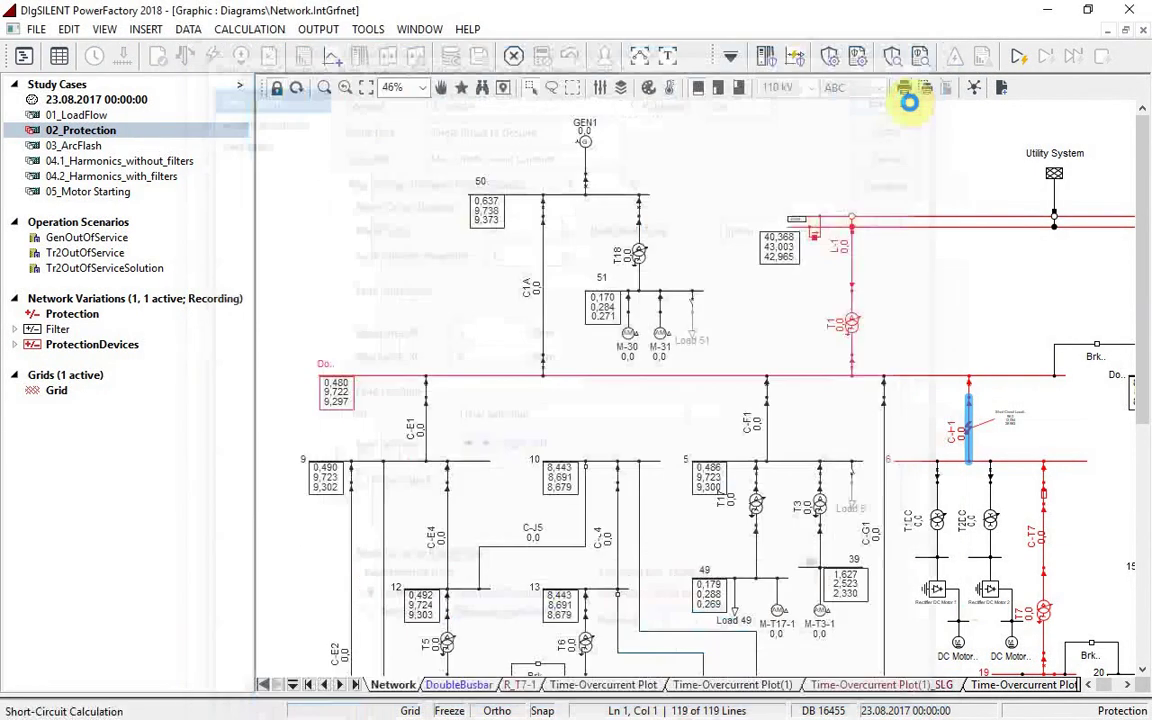
left_click(1012, 686)
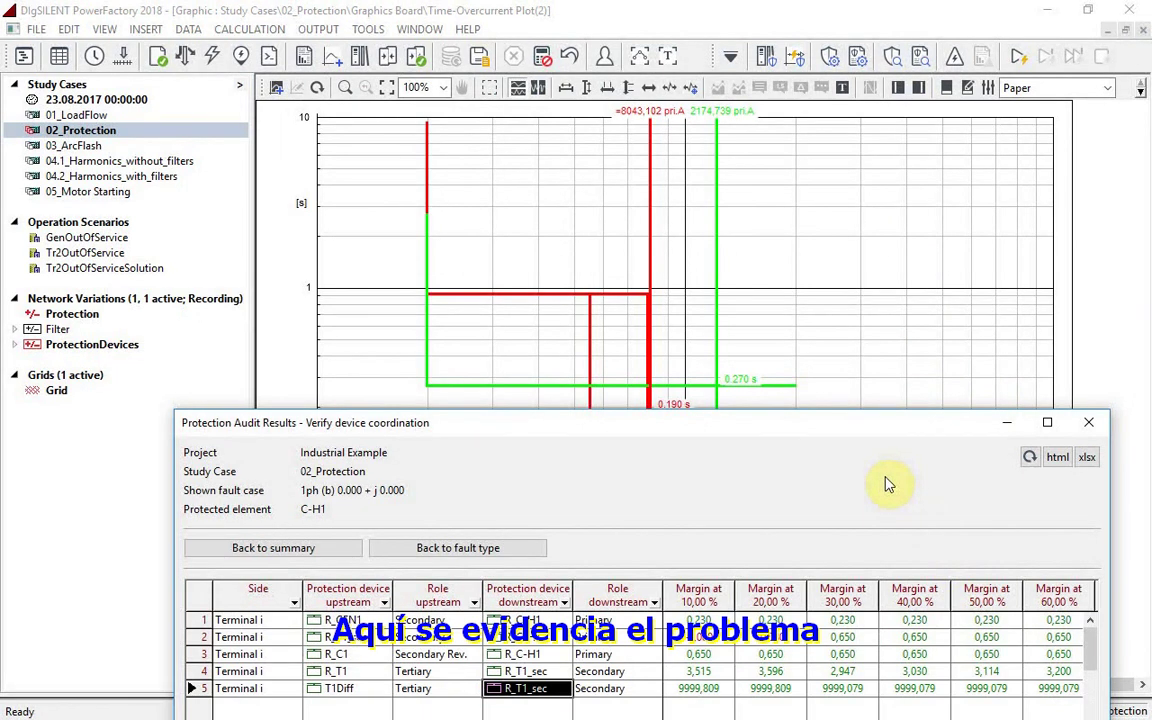
left_click(1006, 422)
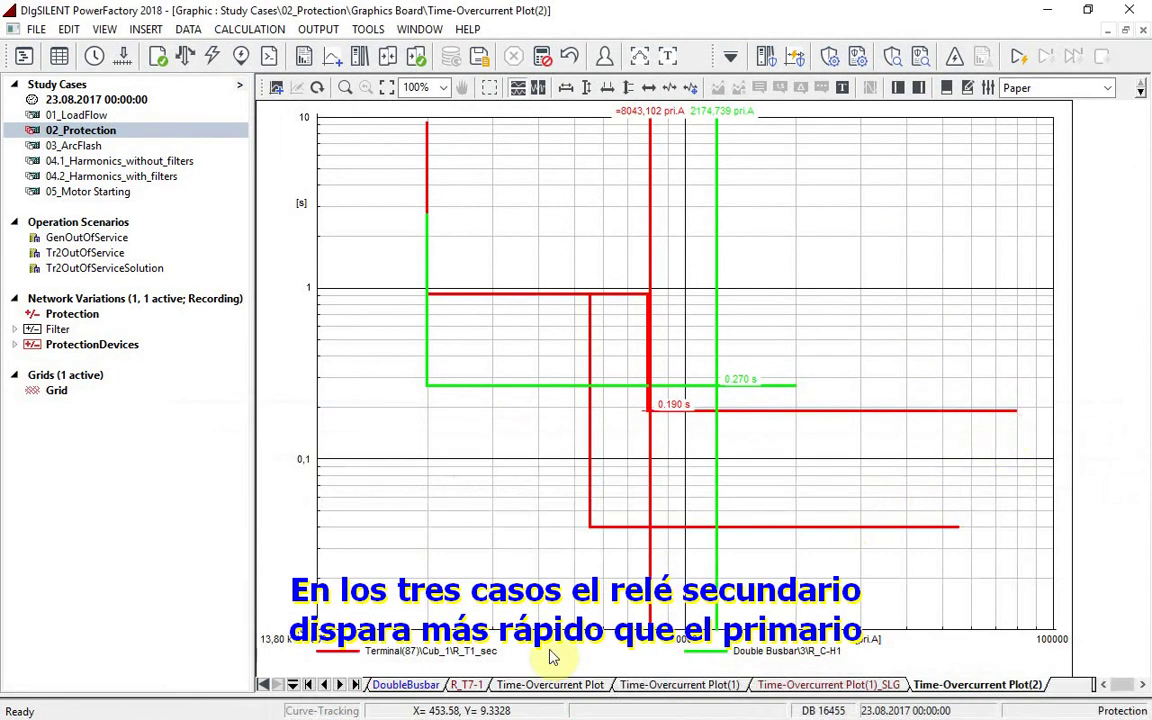
Rerun the C-H1 fault at 20 % of the line and view the plot
left_click(308, 687)
left_click(380, 686)
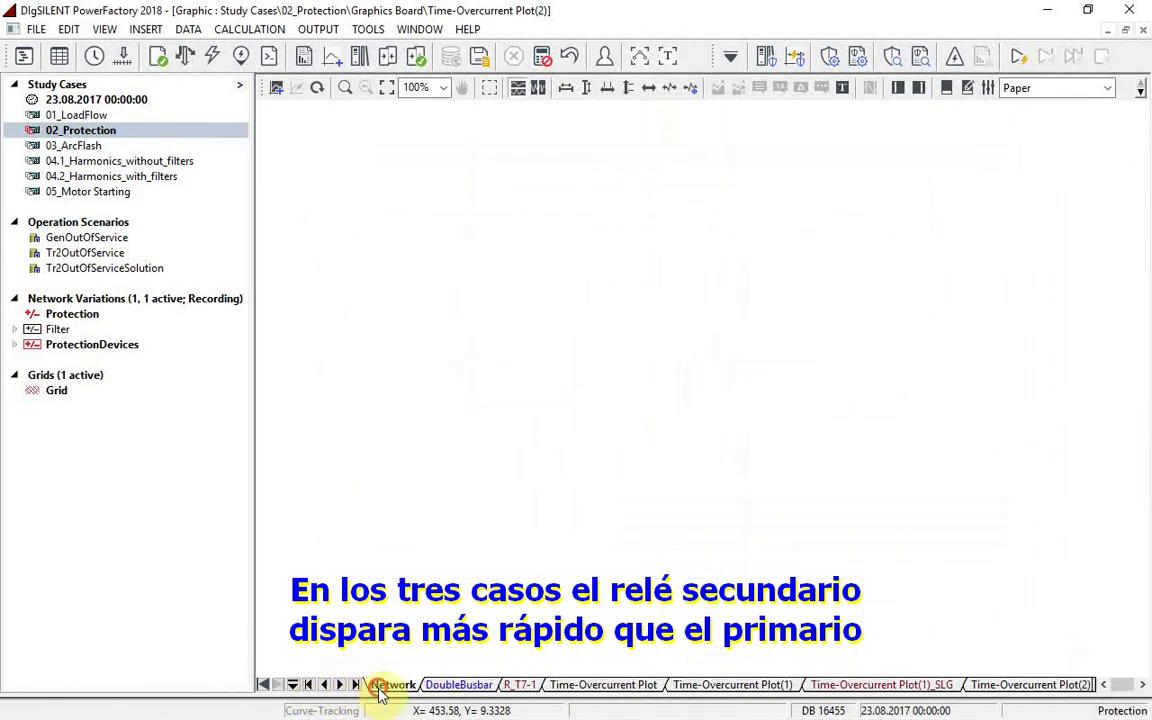
right_click(965, 428)
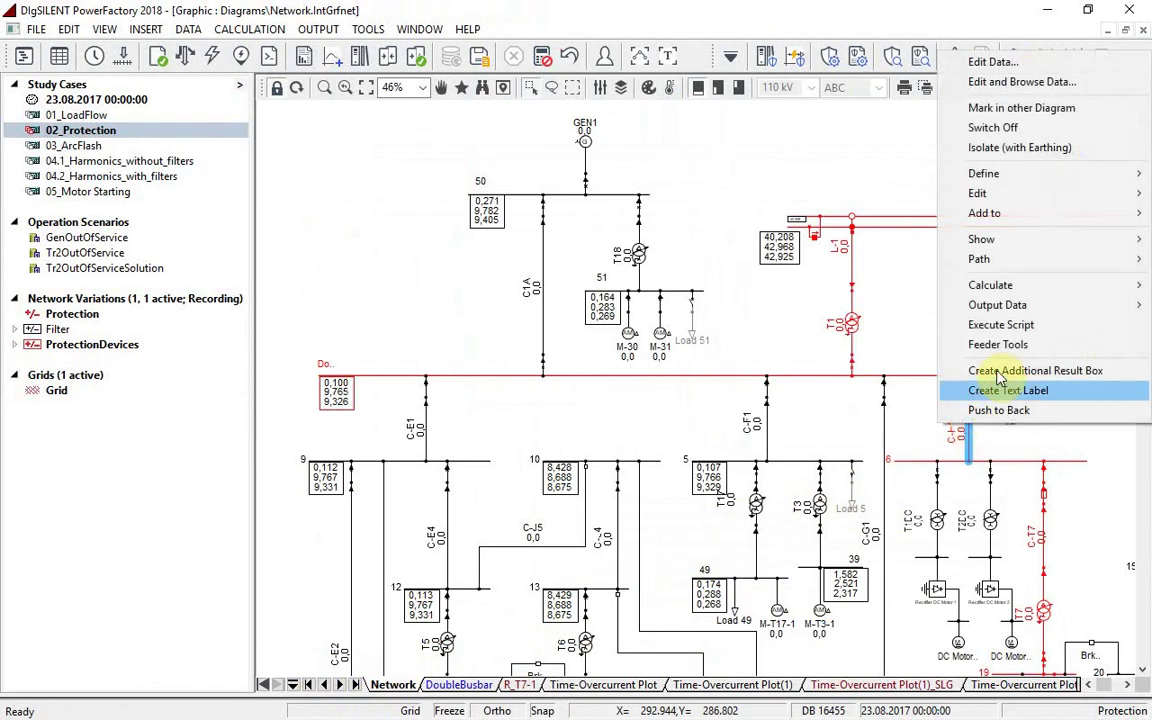
mouse_move(990, 286)
left_click(885, 283)
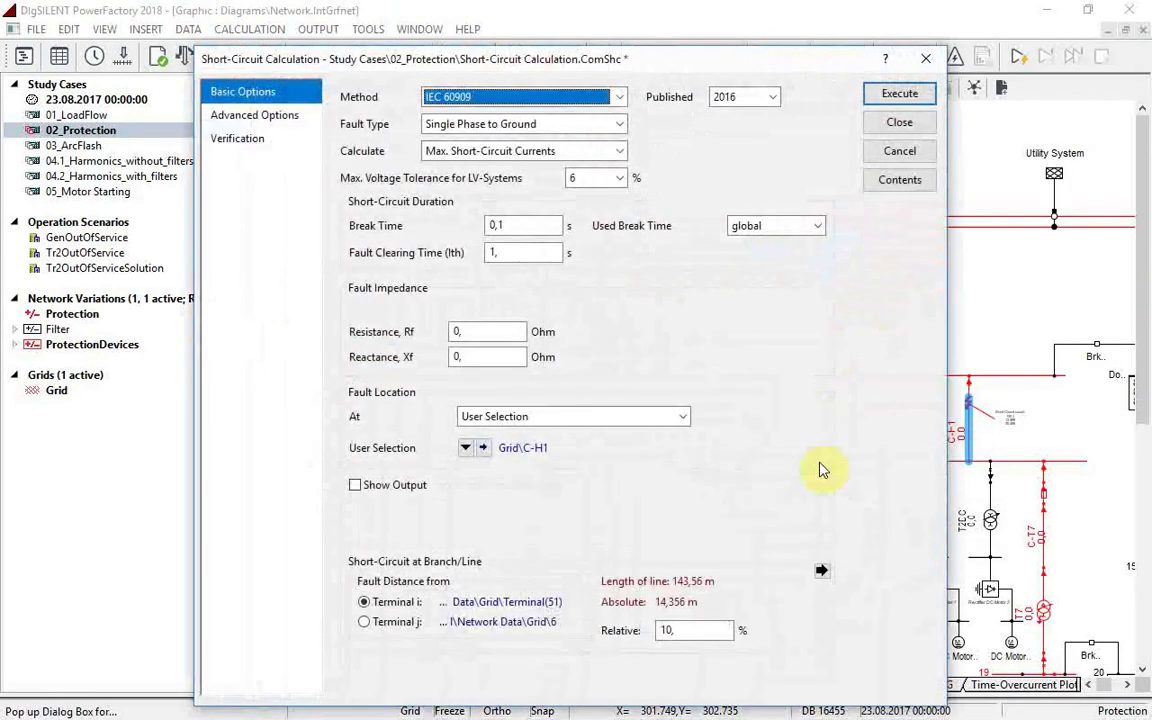
left_click_drag(712, 630, 655, 633)
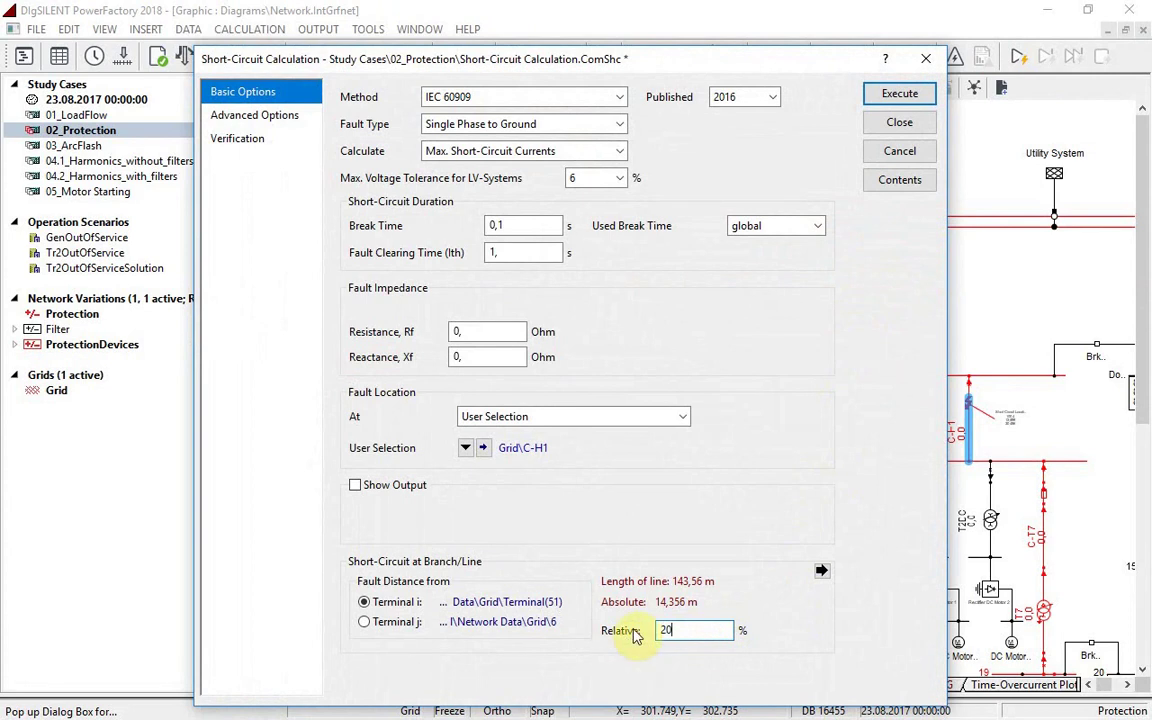
left_click(884, 95)
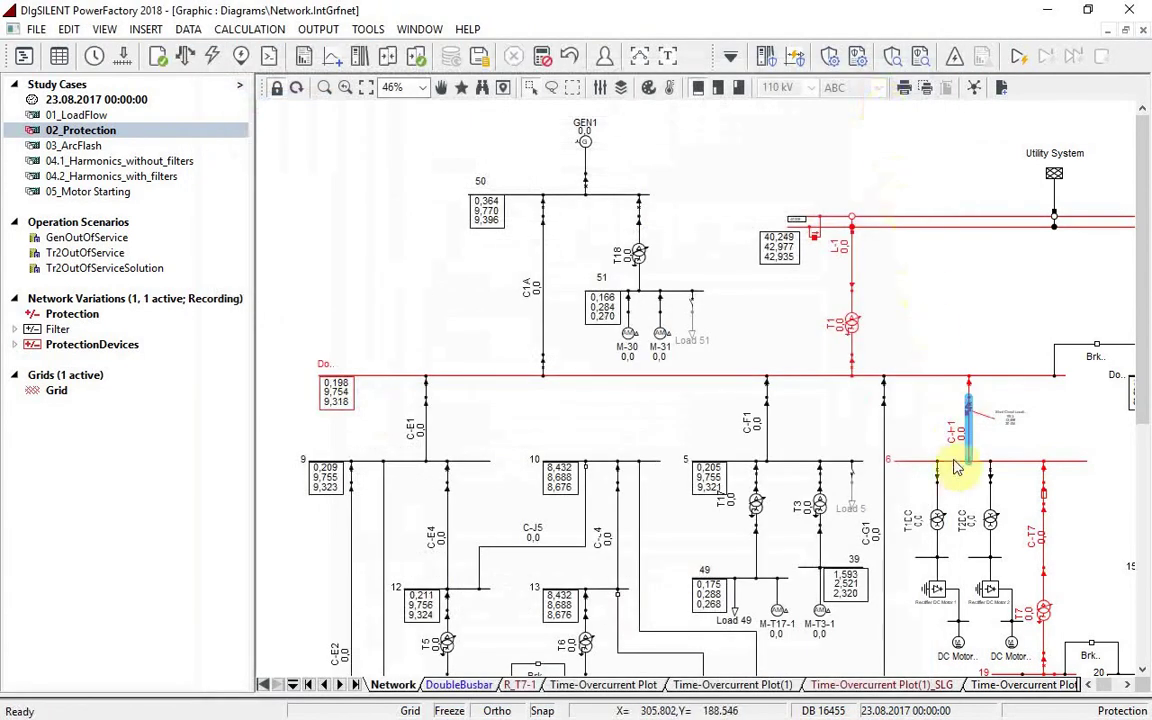
left_click(1000, 686)
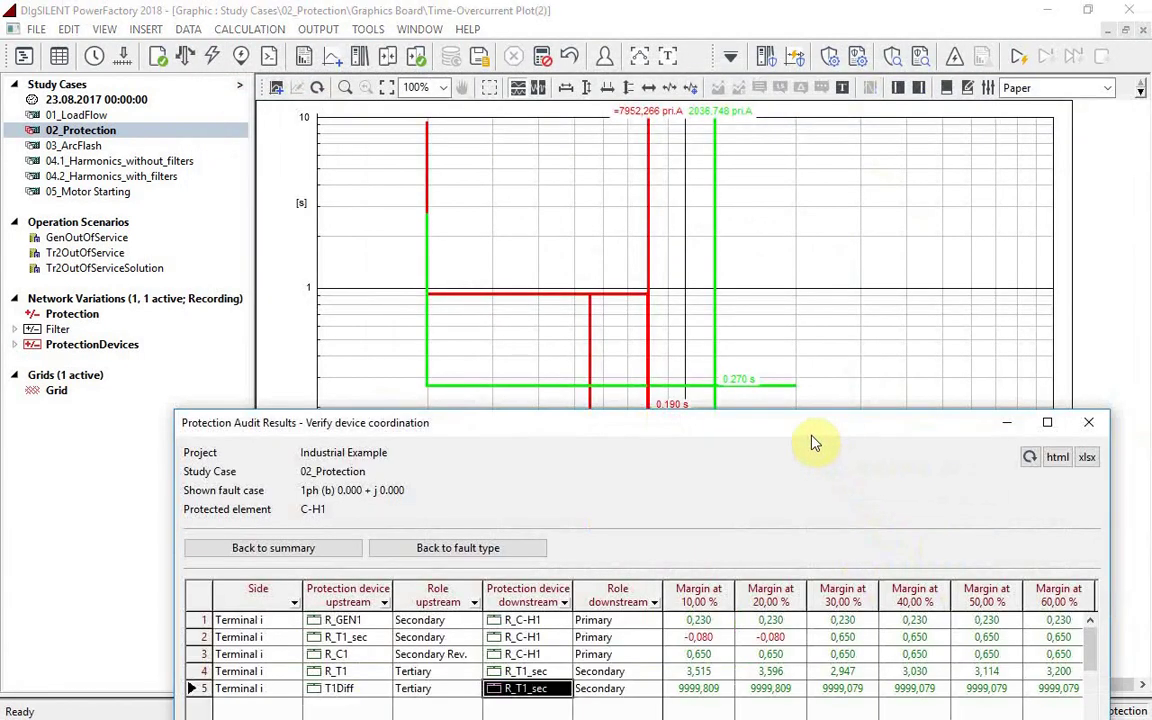
Rerun the fault at 0 %, where R_T1_sec trips at 0.190 s before R_C-H1
left_click(213, 62)
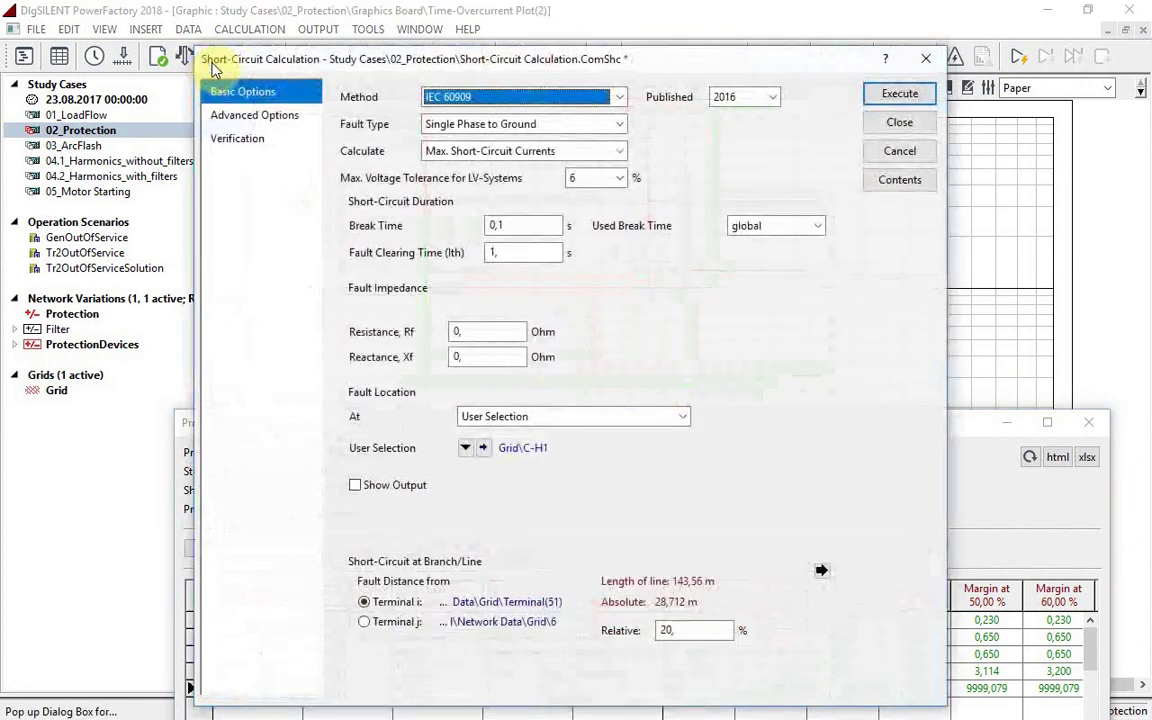
left_click(677, 628)
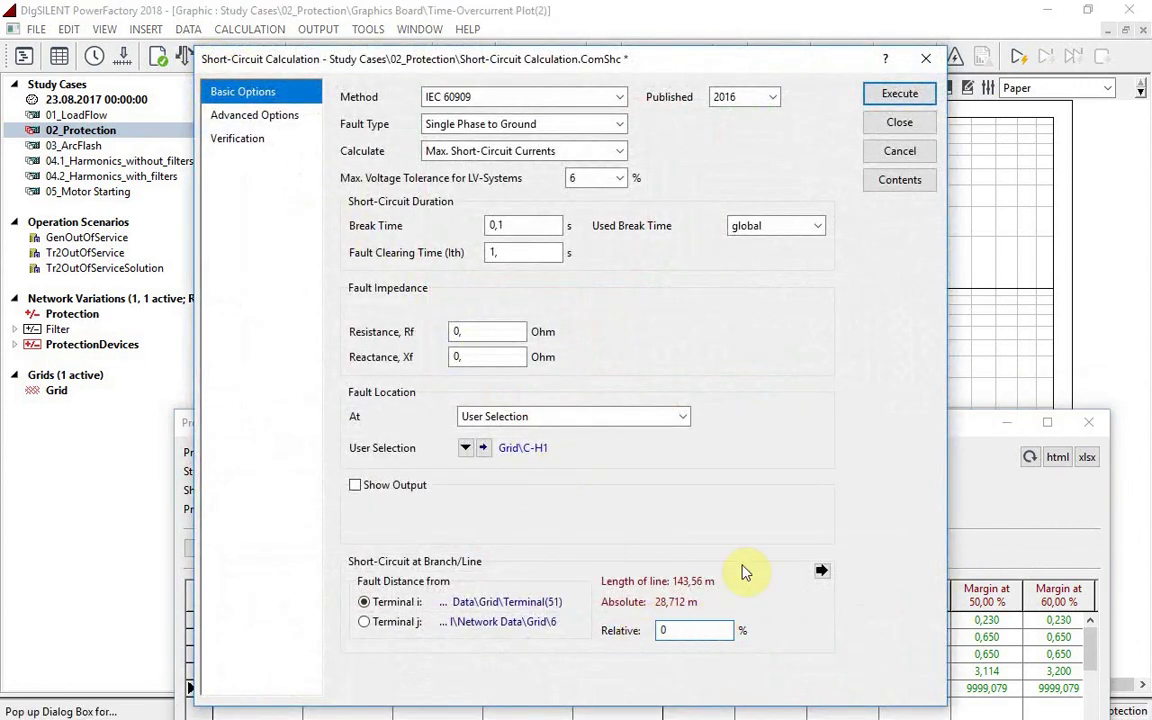
left_click(887, 145)
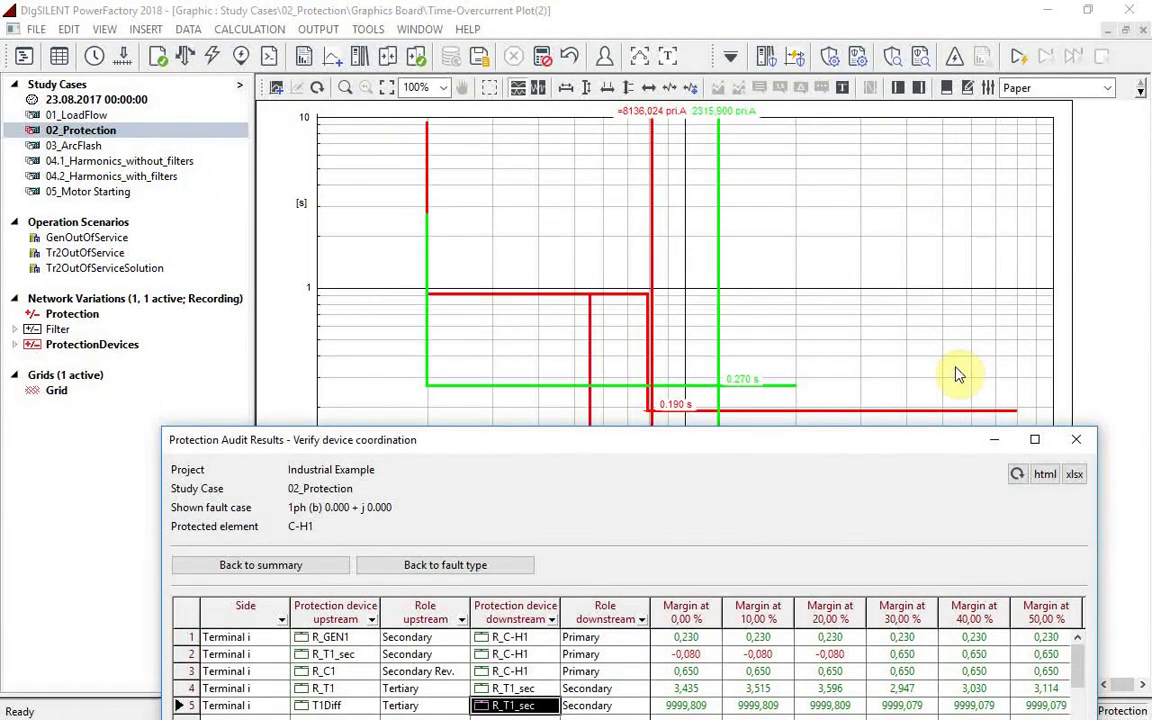
Increase R_T1_sec's I>> 67_2 pickup current from 49,40 to 53,95 sec.A and apply it
left_click(993, 440)
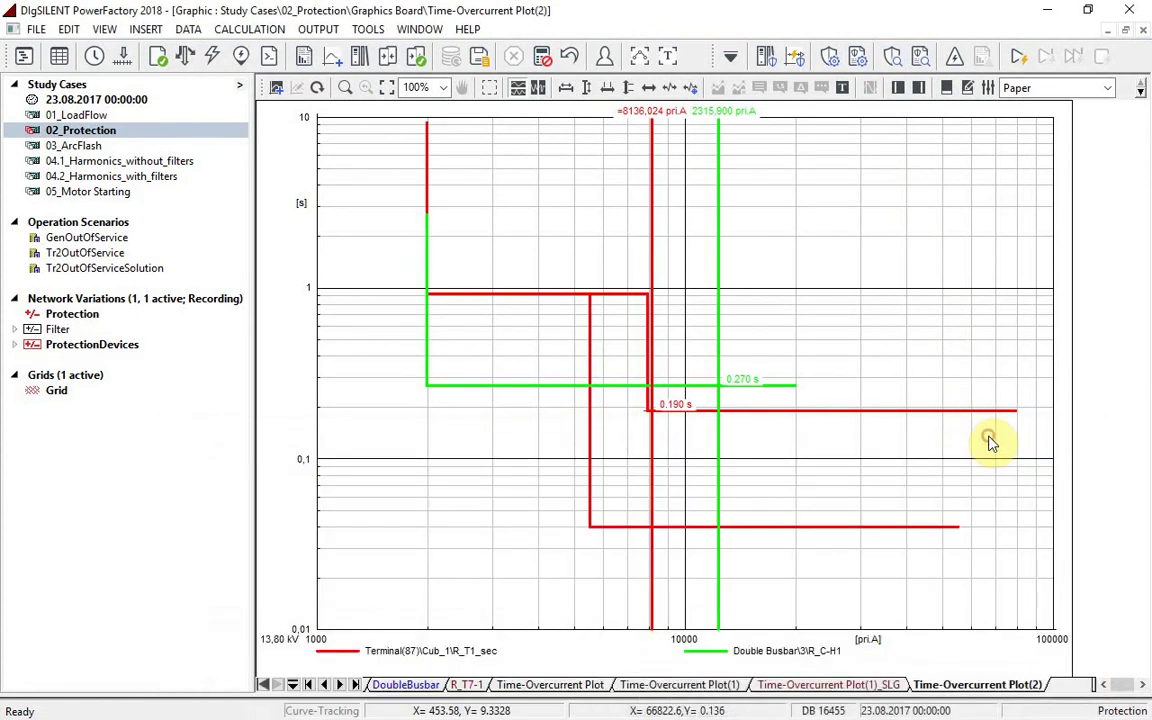
double_click(651, 374)
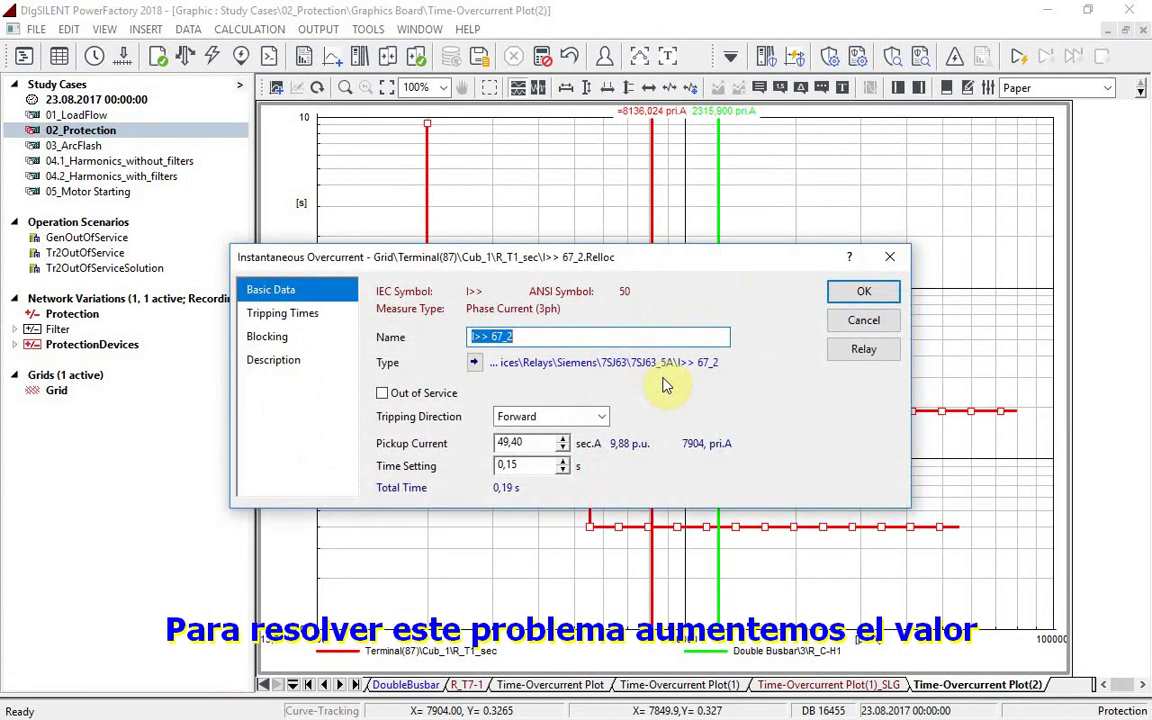
left_click(564, 439)
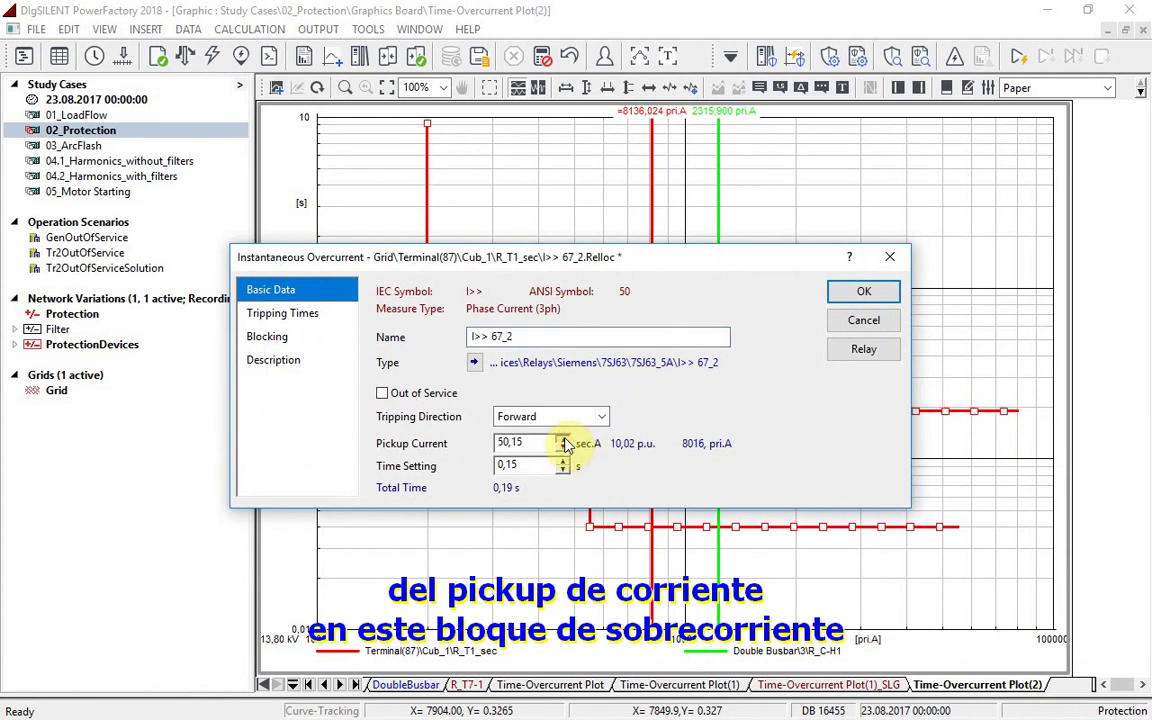
left_click(564, 440)
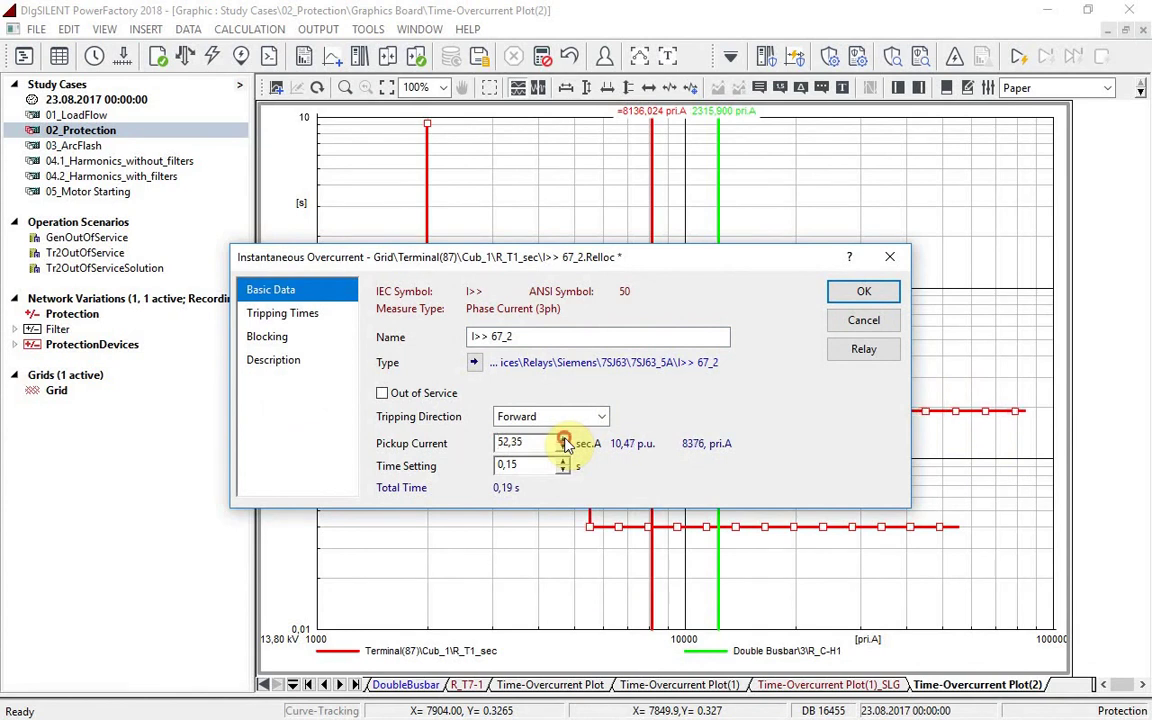
left_click(564, 440)
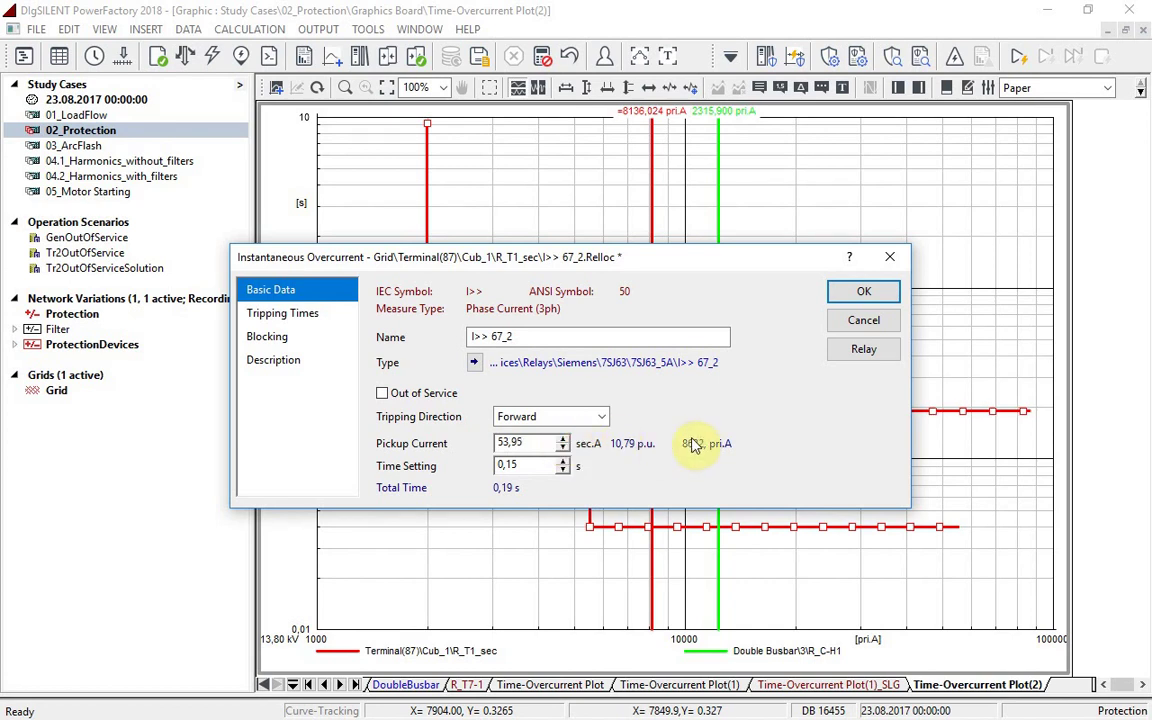
left_click(864, 291)
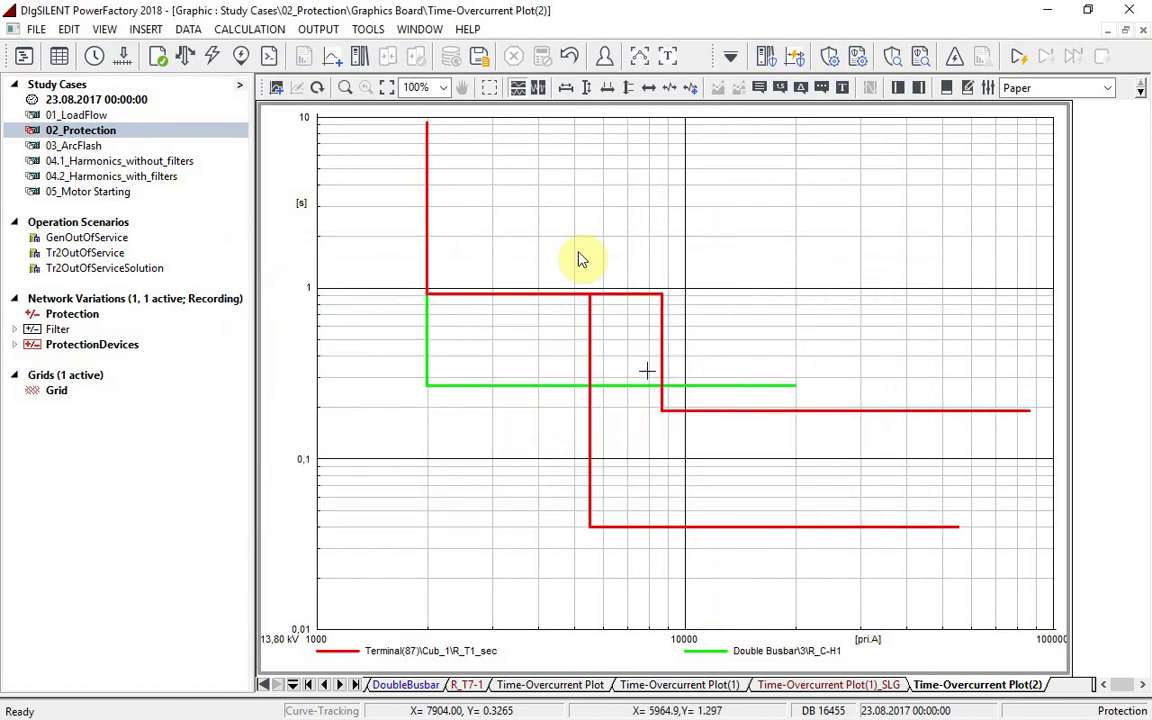
left_click(240, 57)
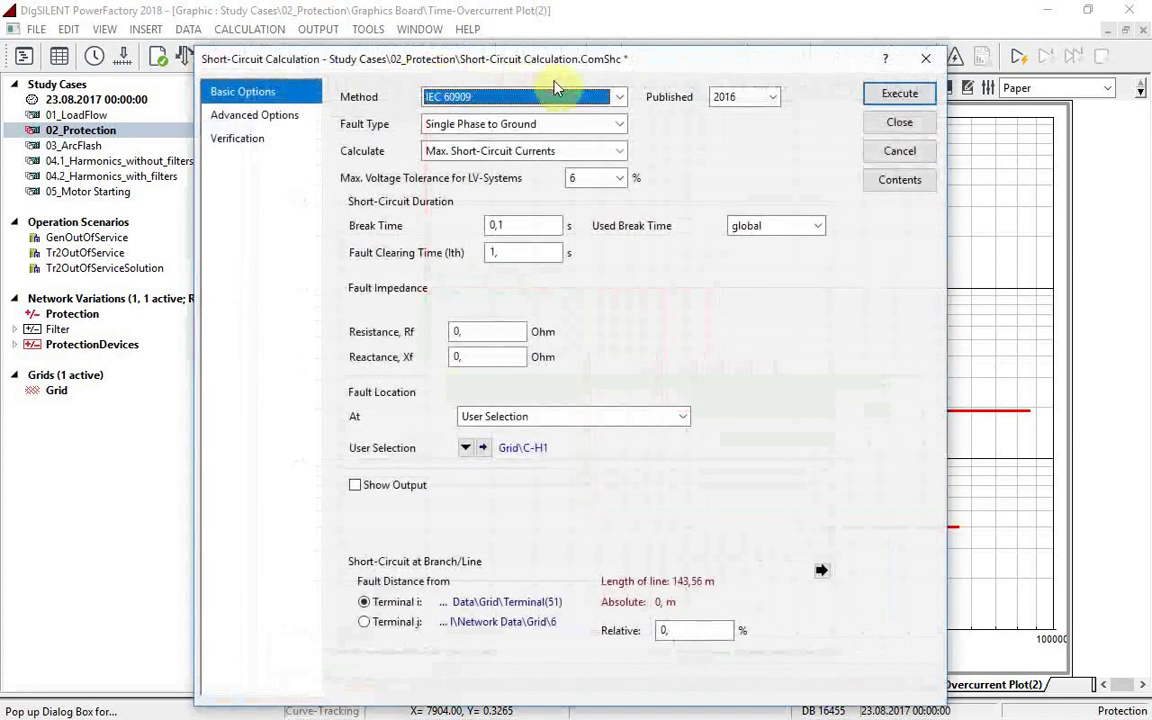
Rerun the short-circuit and the protection audit with the new R_T1_sec setting
left_click(890, 94)
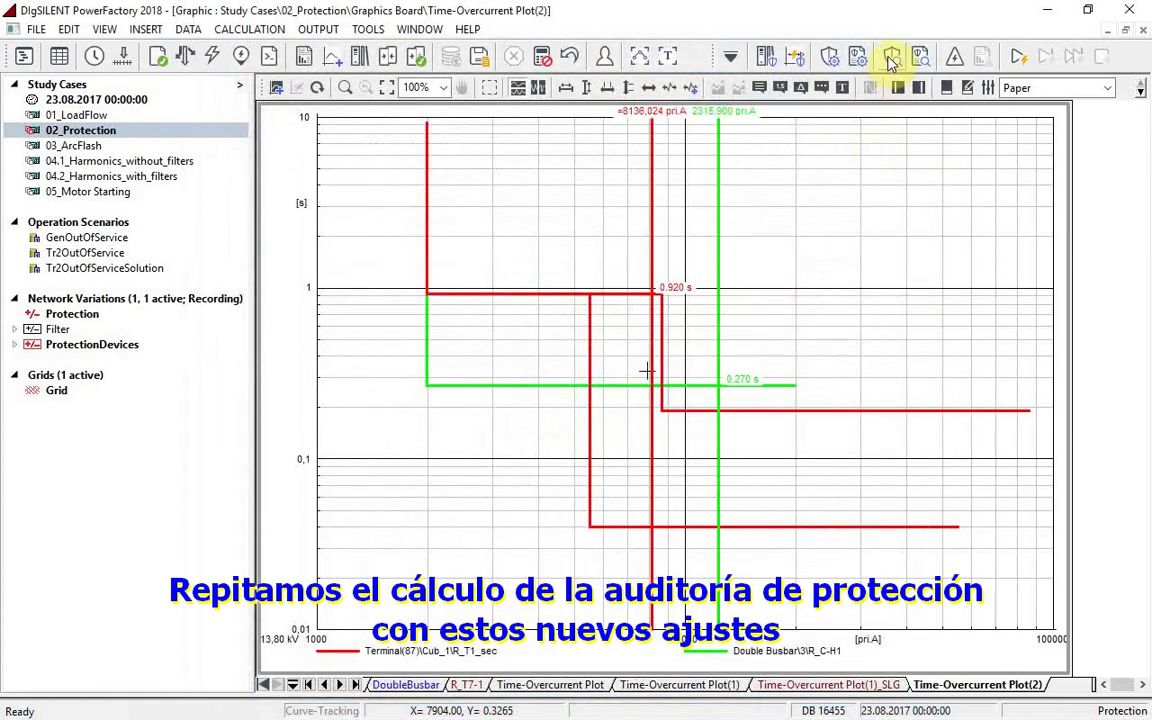
left_click(891, 59)
left_click(838, 155)
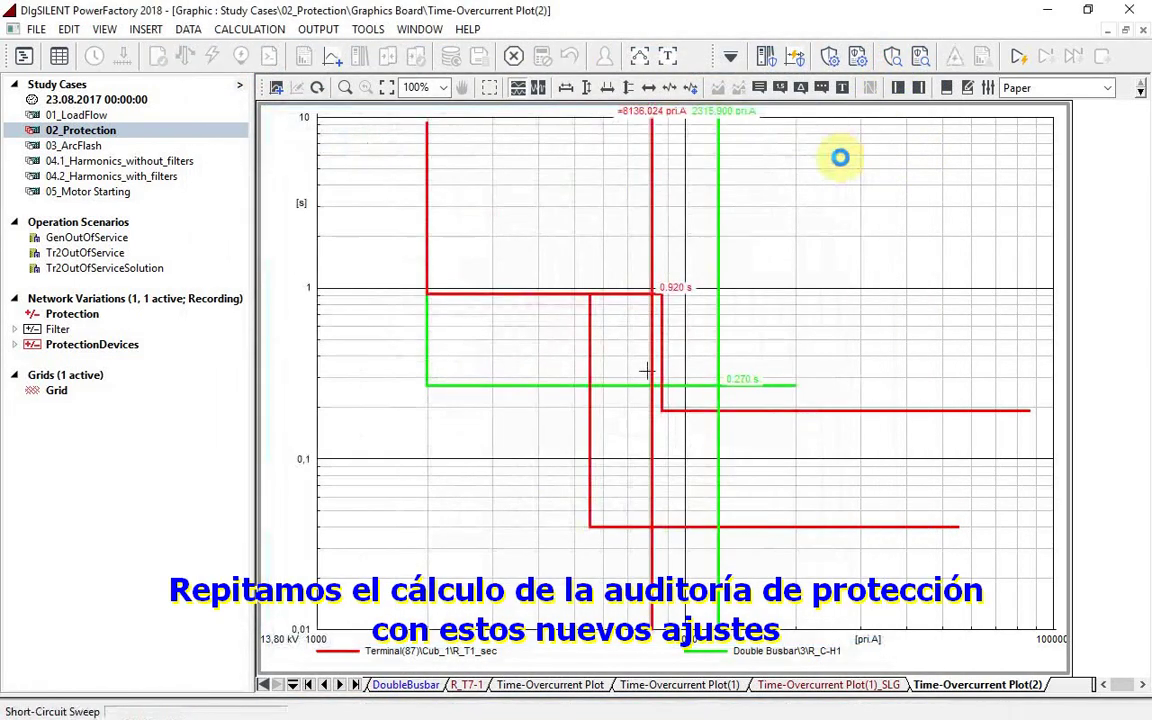
left_click(922, 60)
left_click(838, 160)
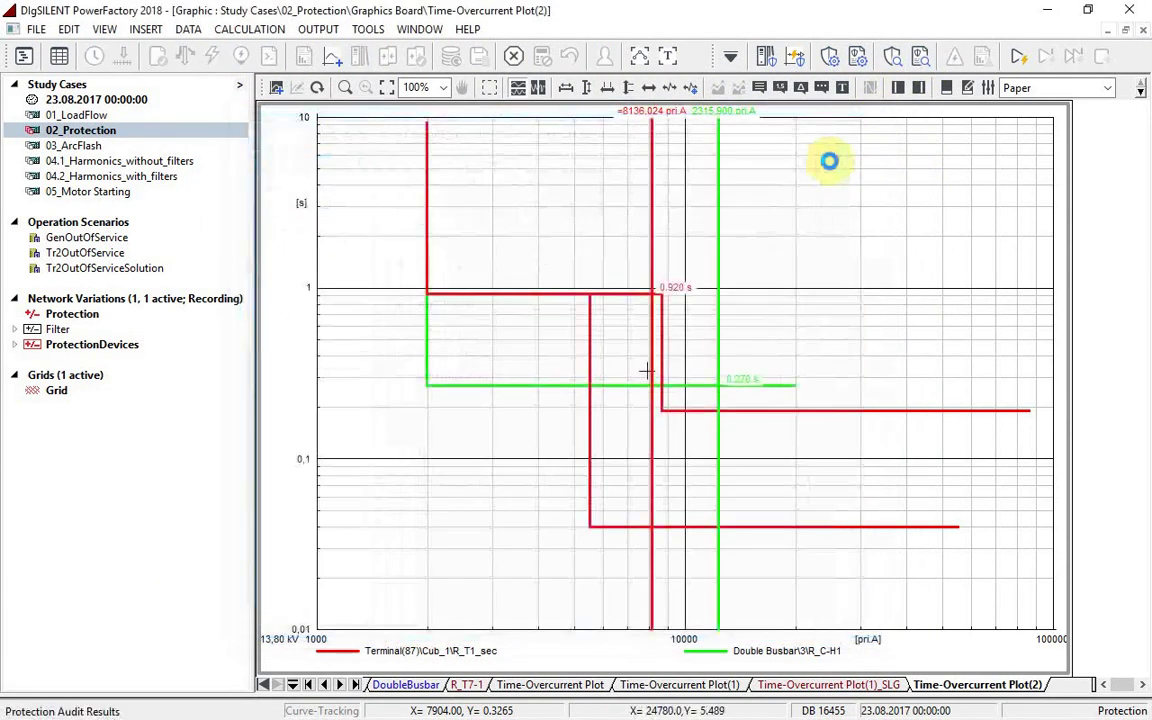
Check line C-H1's single-phase fault coordination table, showing a 0,650 margin for R_T1_sec
left_click(25, 341)
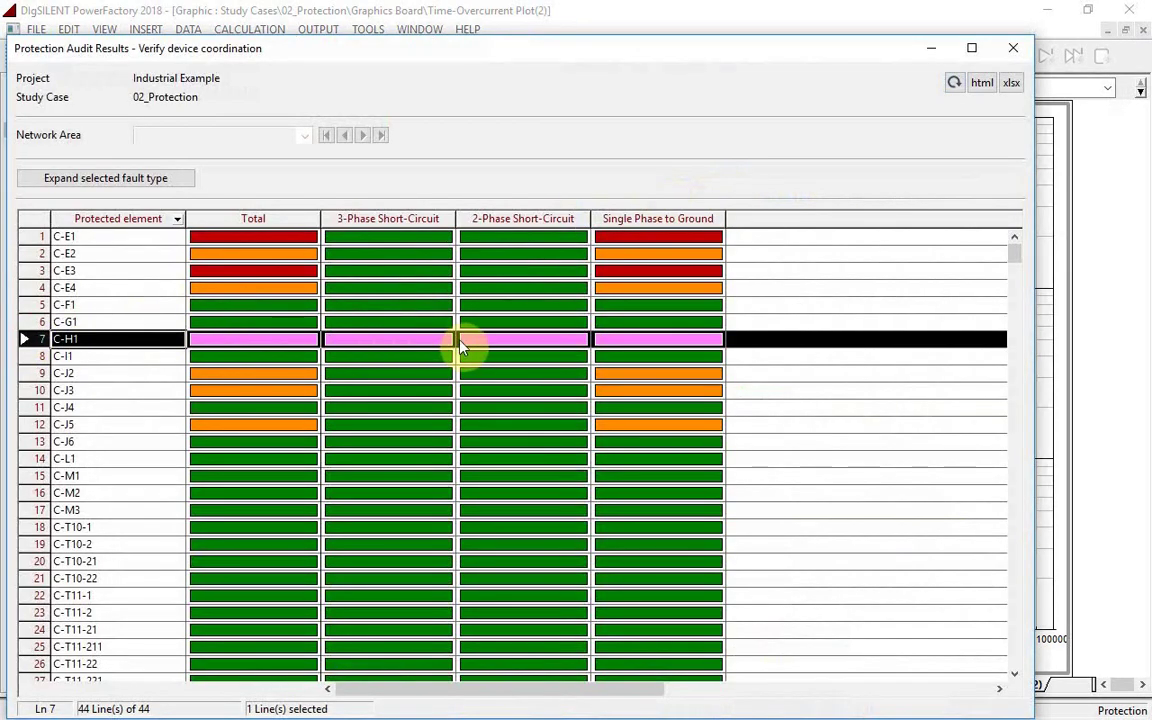
left_click(174, 179)
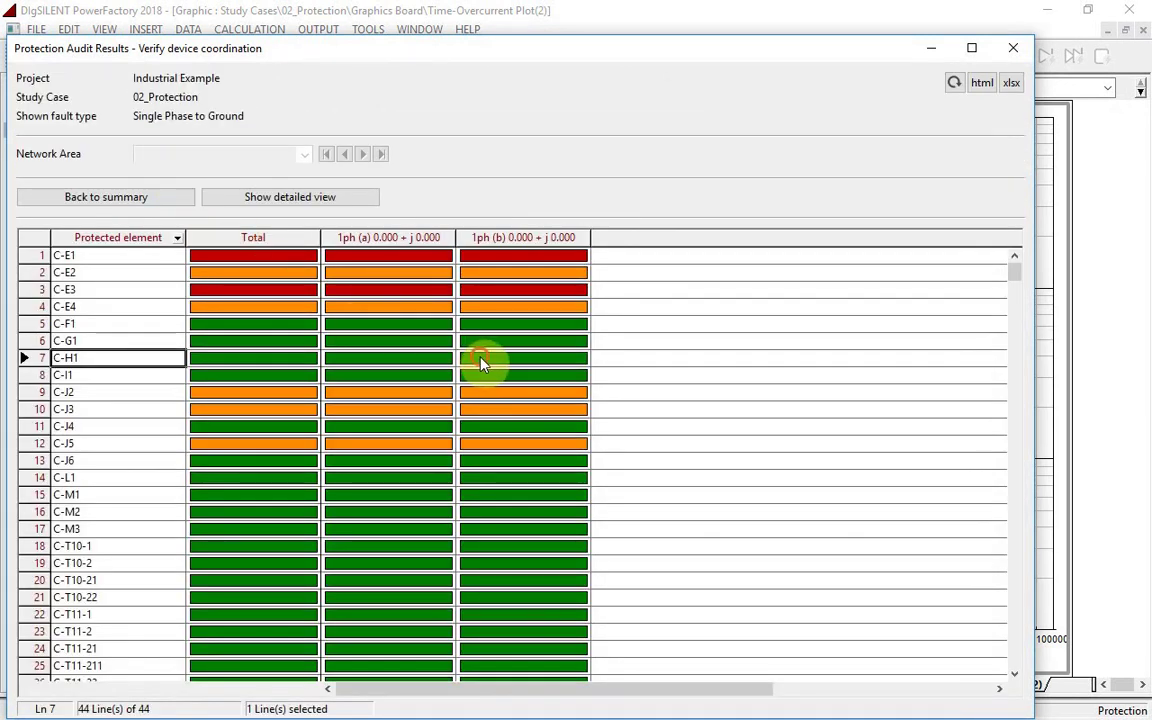
left_click(480, 362)
left_click(364, 198)
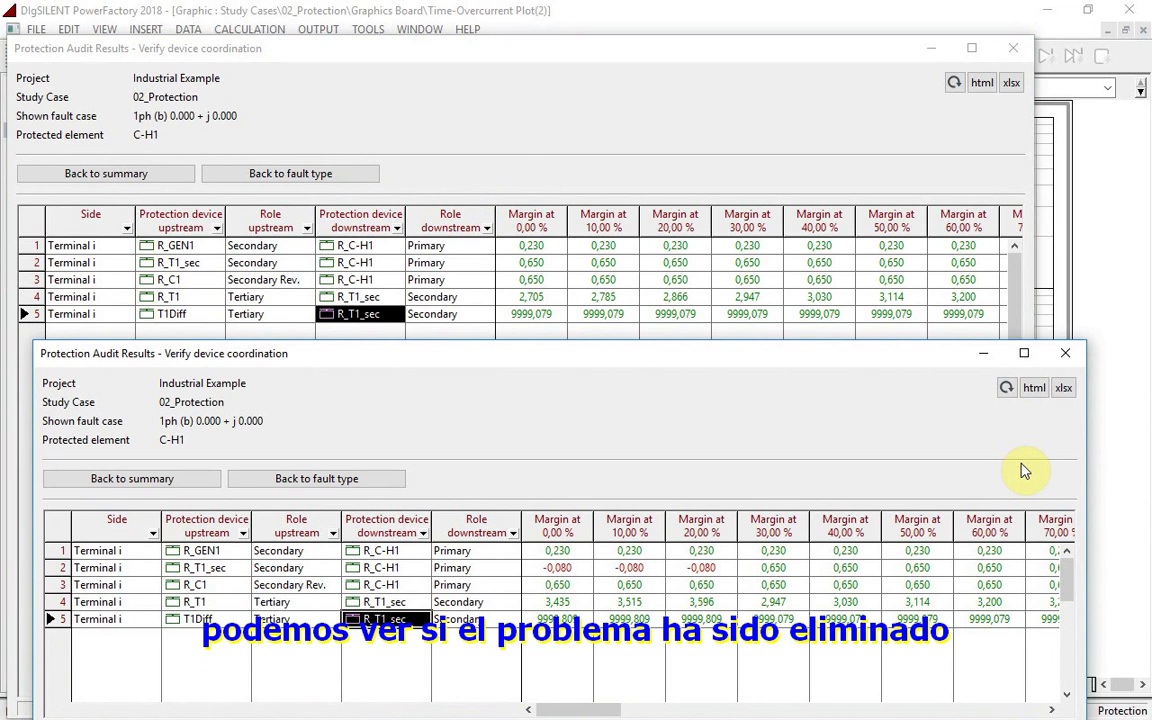
Generate the protection settings report for overcurrent protection only
left_click(982, 354)
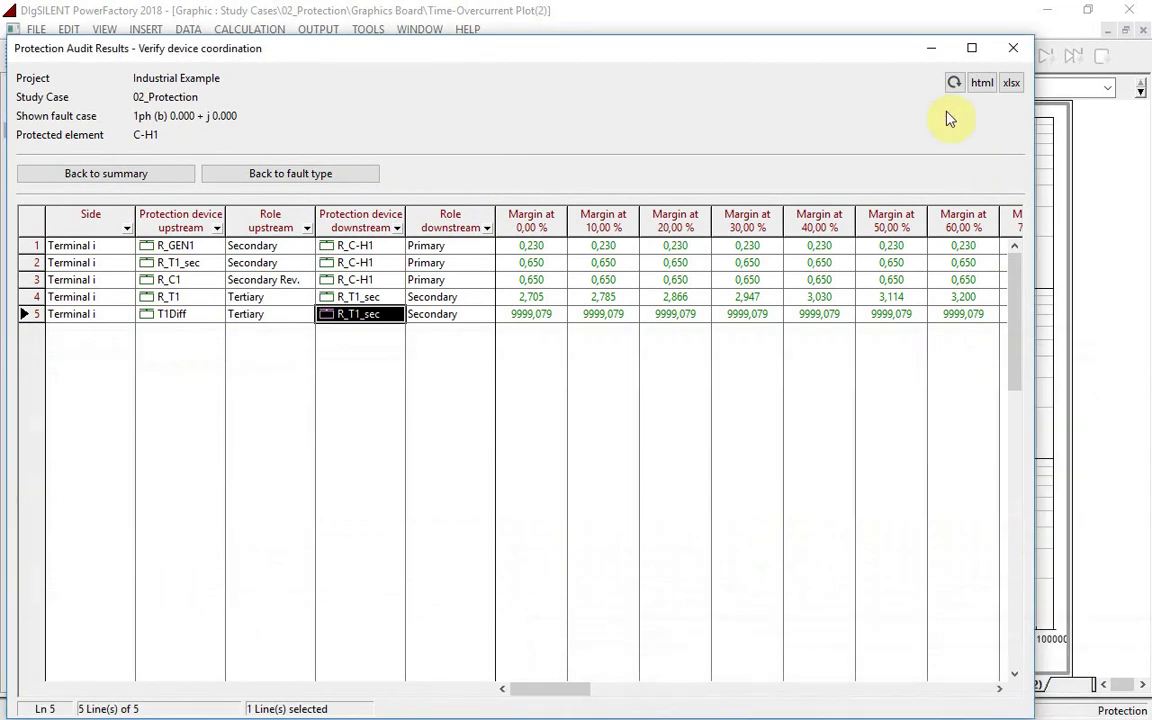
left_click(931, 50)
left_click(766, 54)
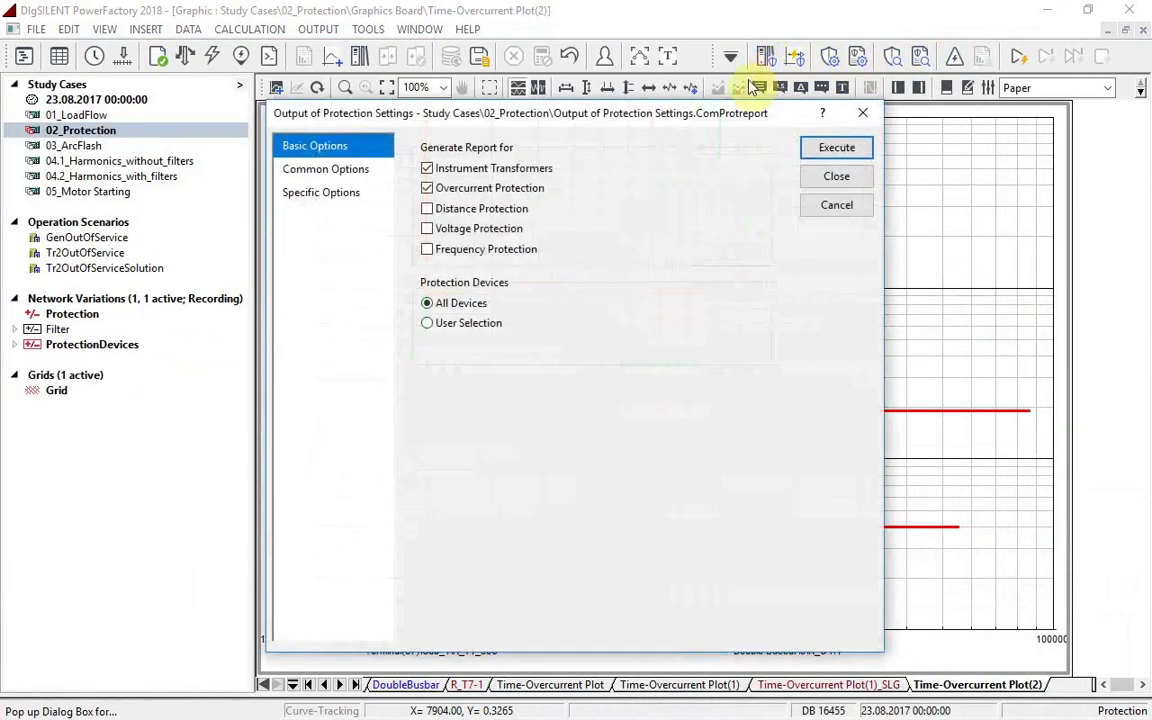
left_click(810, 149)
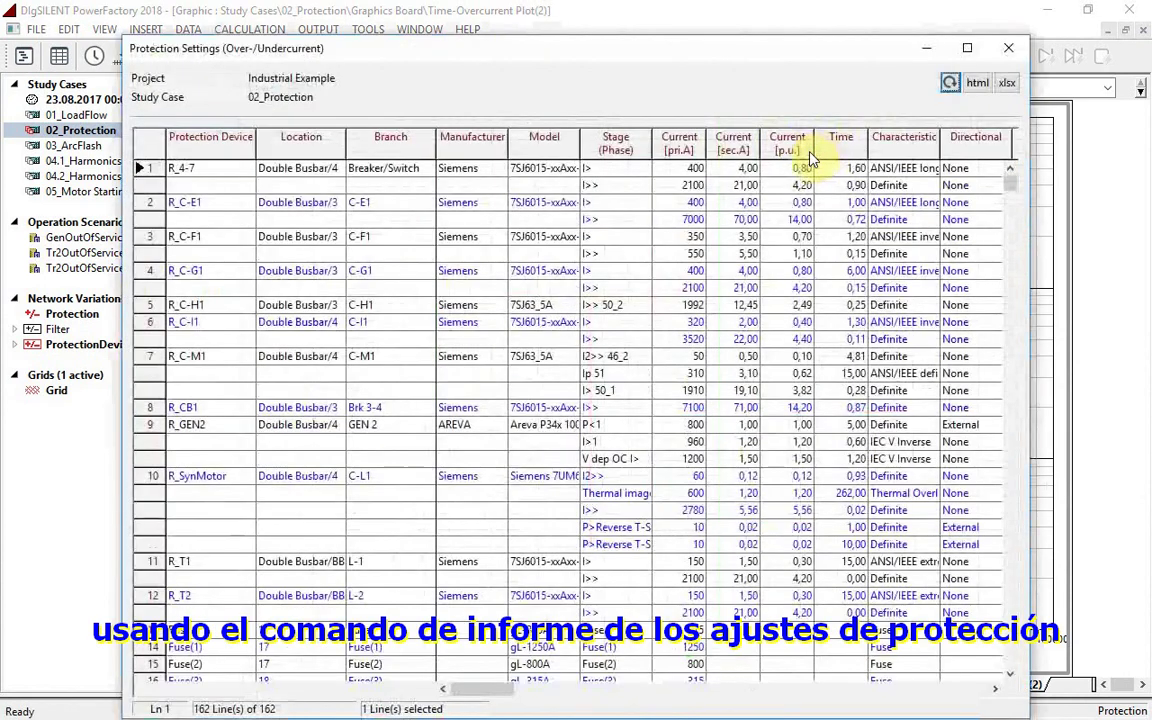